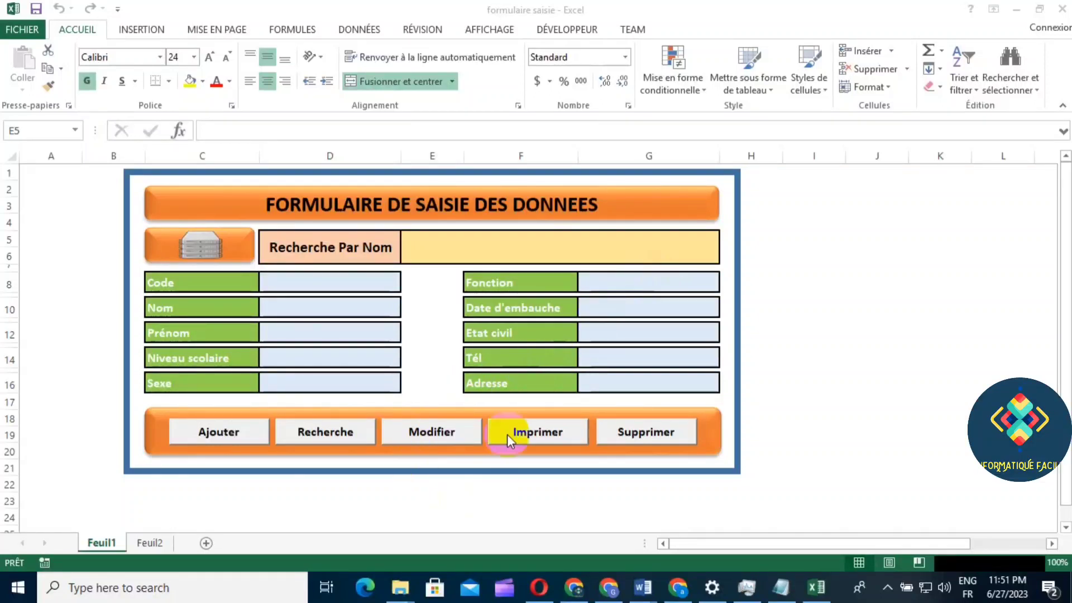
Turn on Design Mode from the DÉVELOPPEUR tab in the 'formulaire saisie' workbook
click(444, 497)
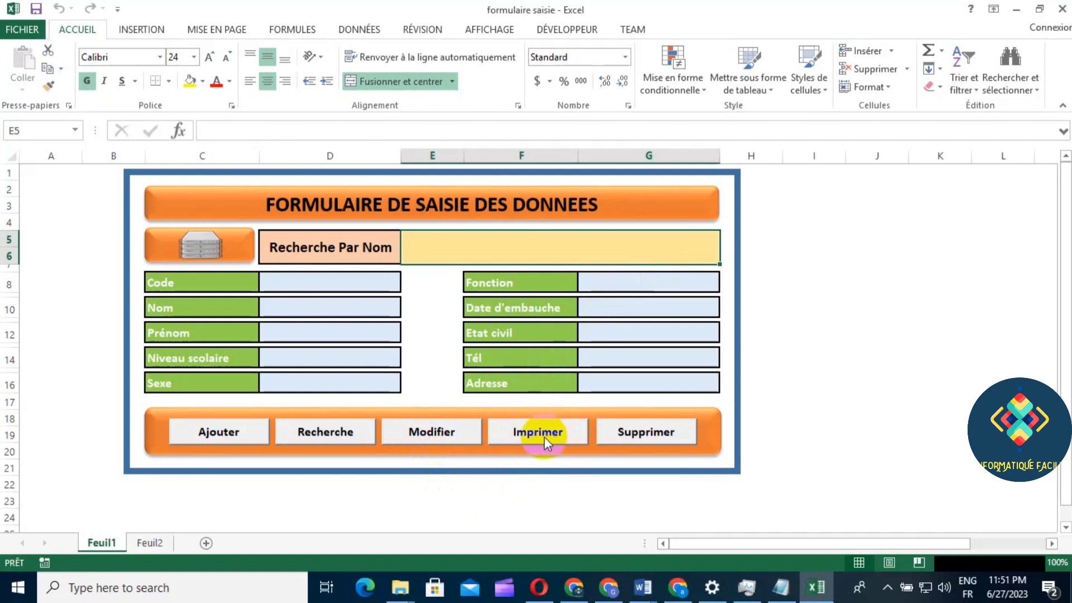
click(571, 28)
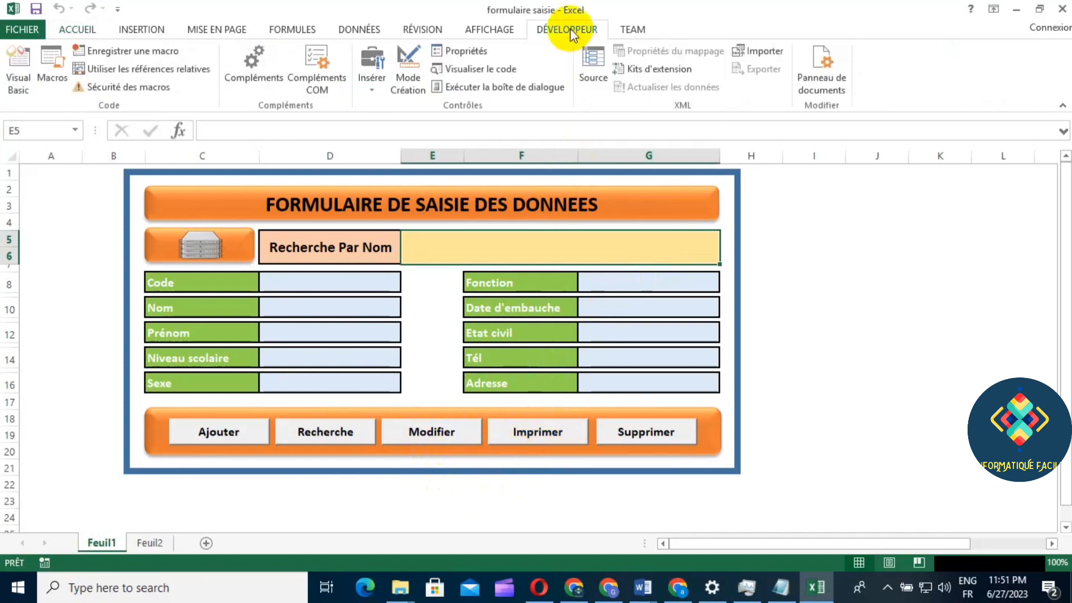
click(412, 79)
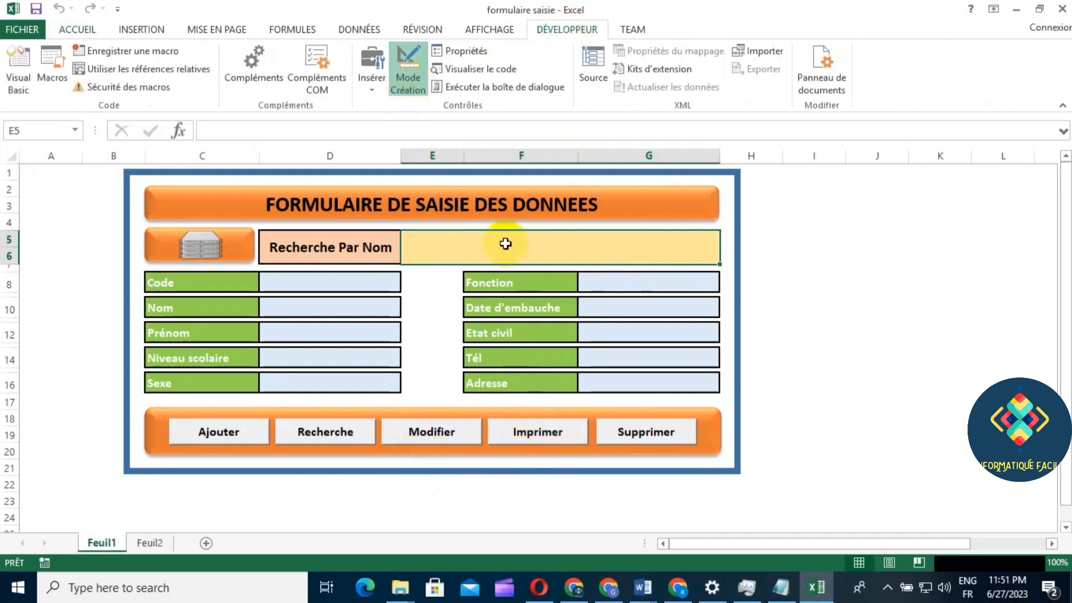
In the Imprimer button's CommandButton4_Click, write Feuil2.range(A1:J300").printPreview
double_click(539, 434)
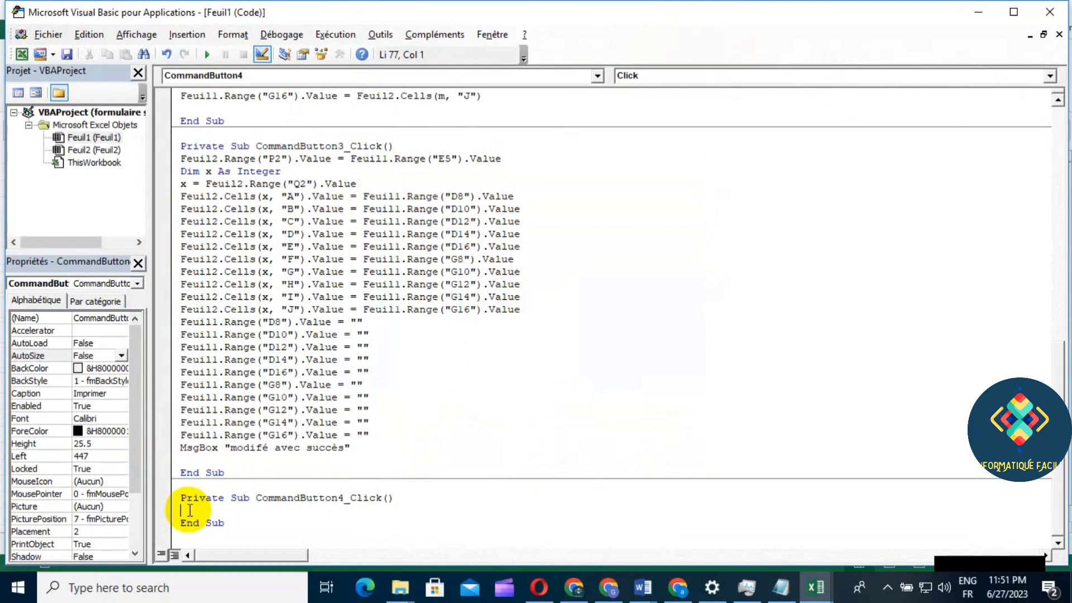
text(F)
text(euil)
text(.)
text(ran)
text(ge)
click(211, 511)
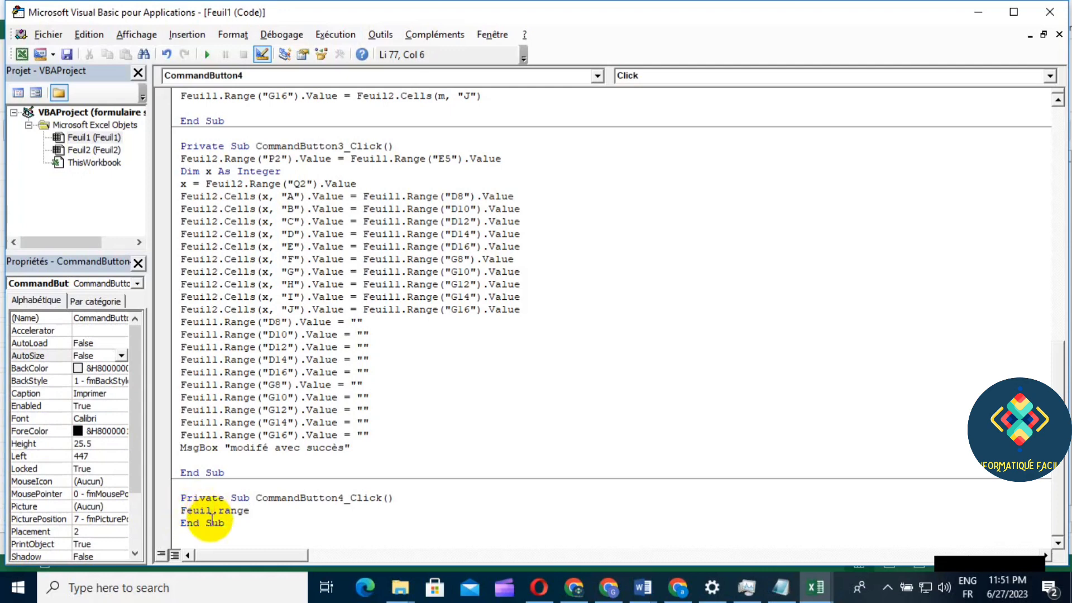
text(2)
click(268, 513)
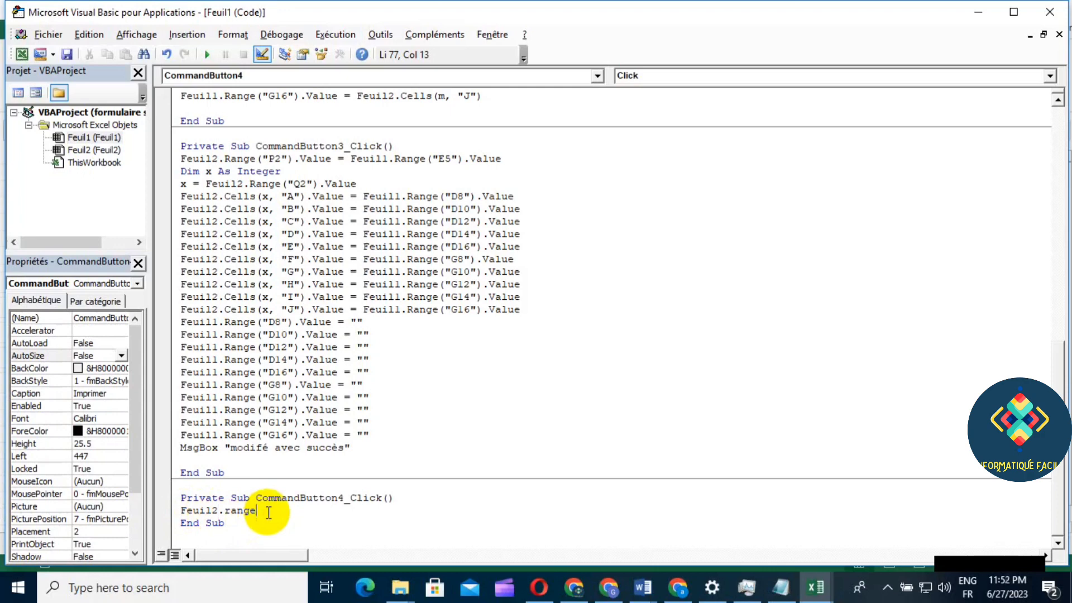
text(()
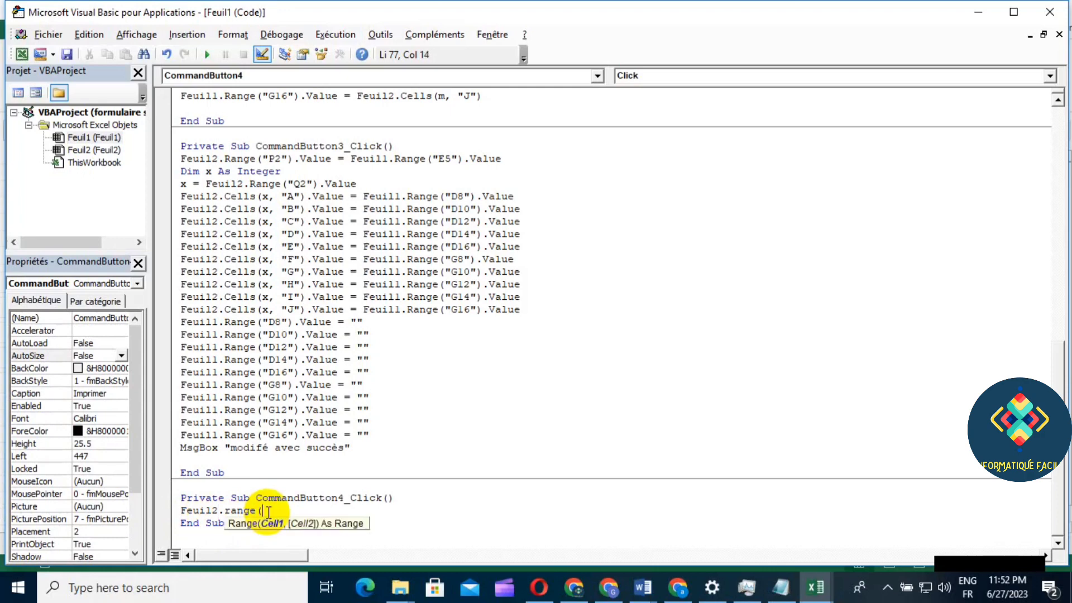
text(A)
text(1)
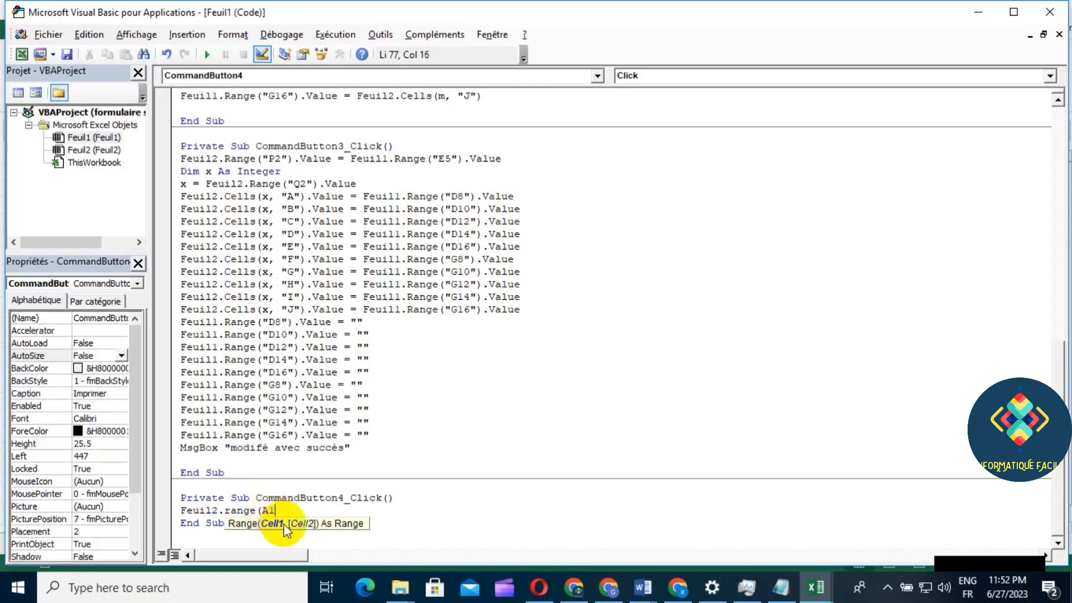
text(:)
text(J)
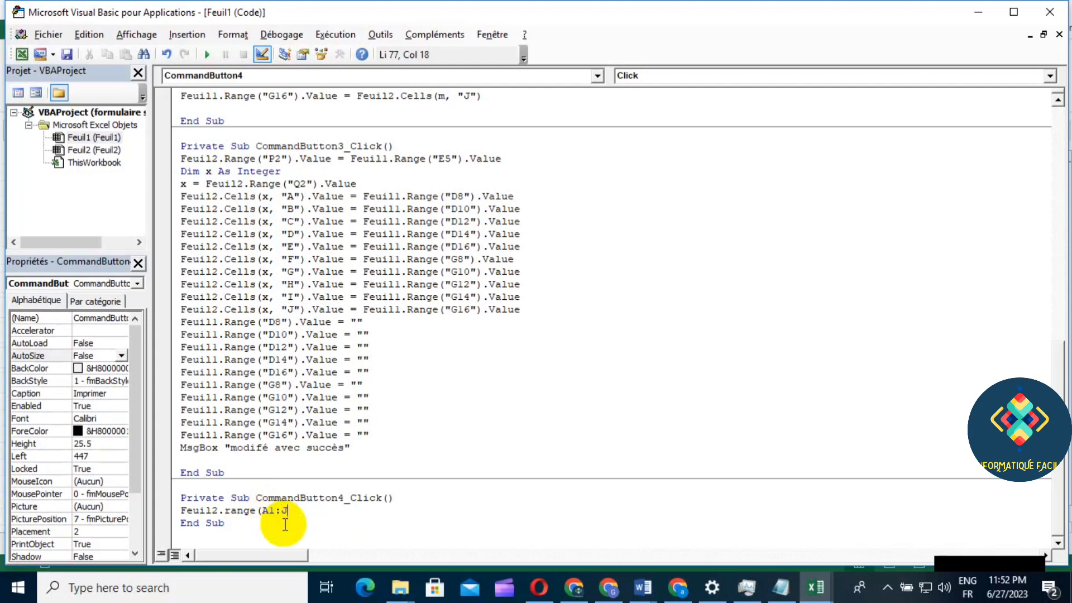
text(300)
text(").)
text(pr)
text(int)
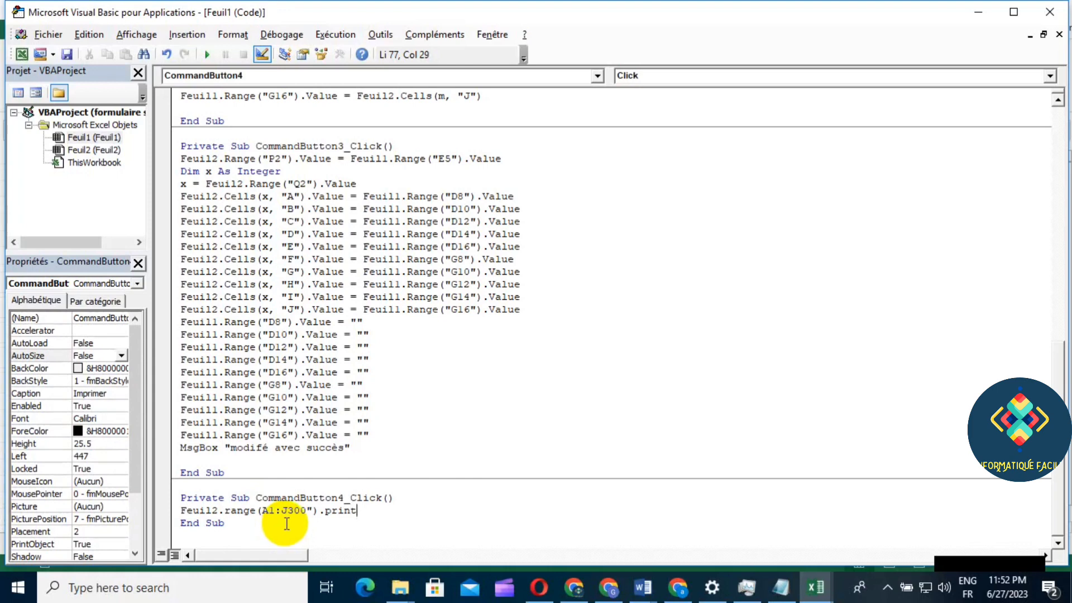
text(p)
key(BackSpace)
text(P)
text(re)
text(v)
text(iew)
Dismiss the compile error, add the missing quote to make "A1:J300", and return to Excel
click(472, 519)
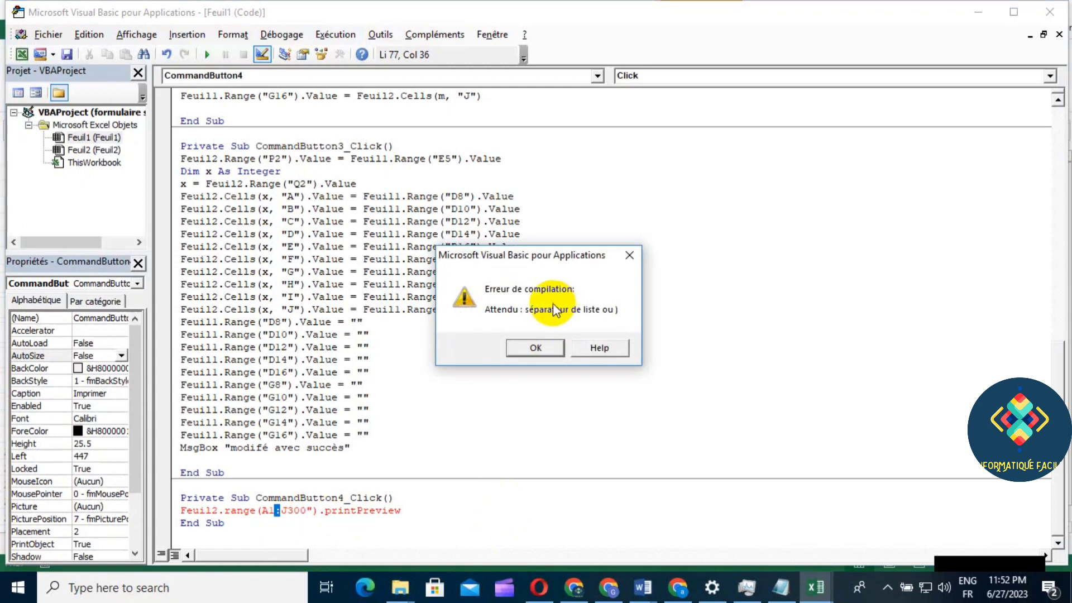
click(535, 348)
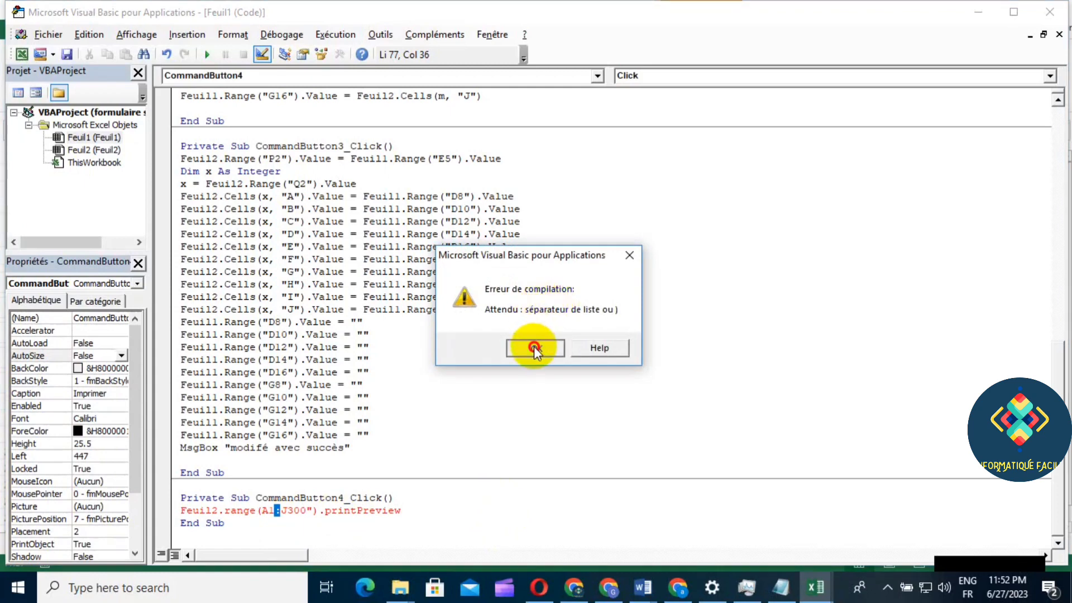
click(263, 511)
text(")
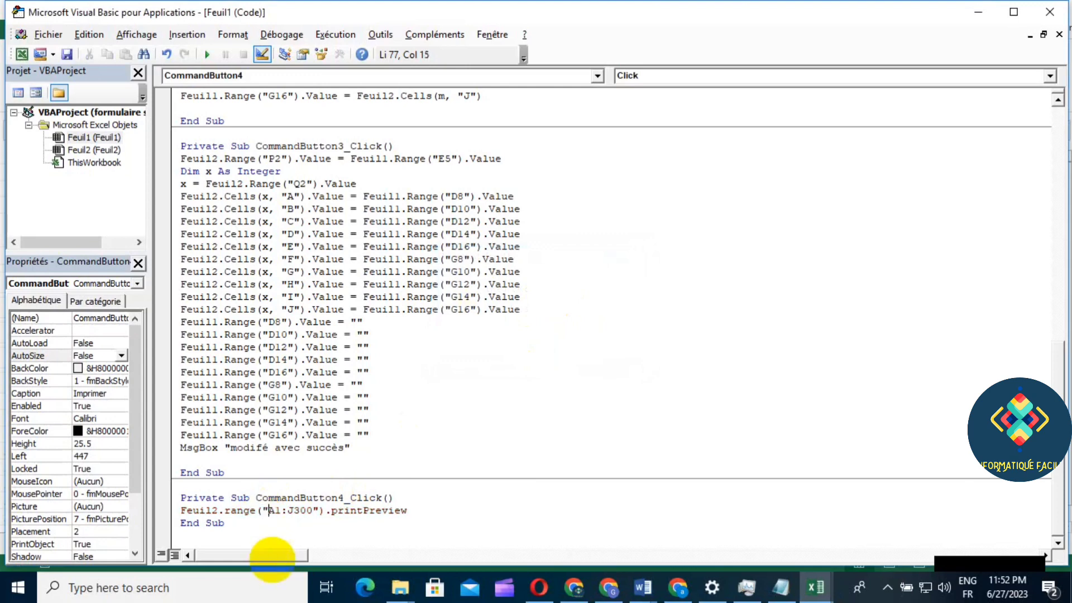
click(462, 502)
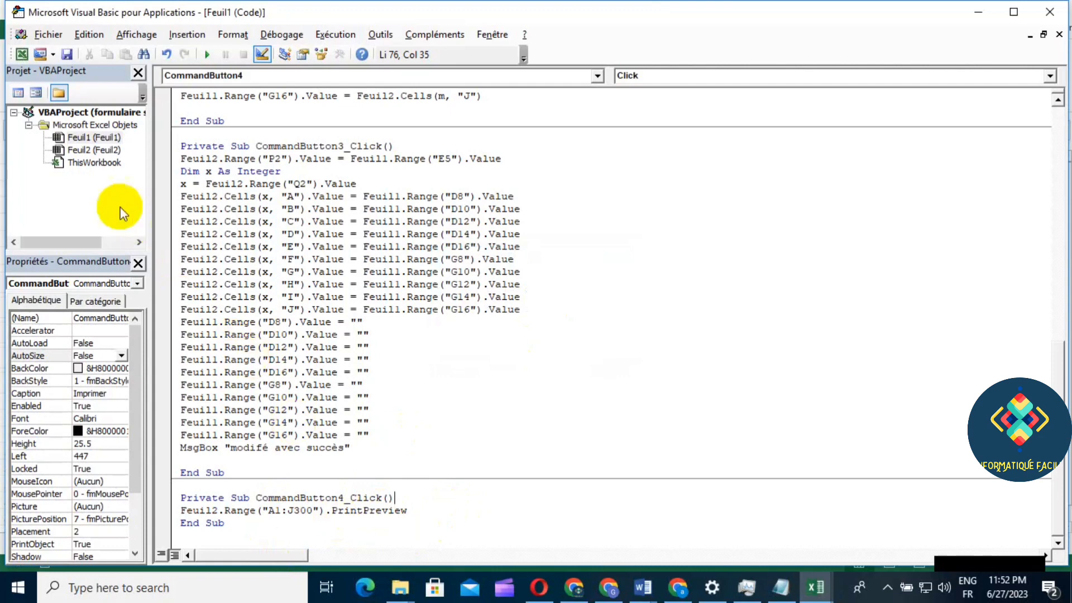
click(21, 56)
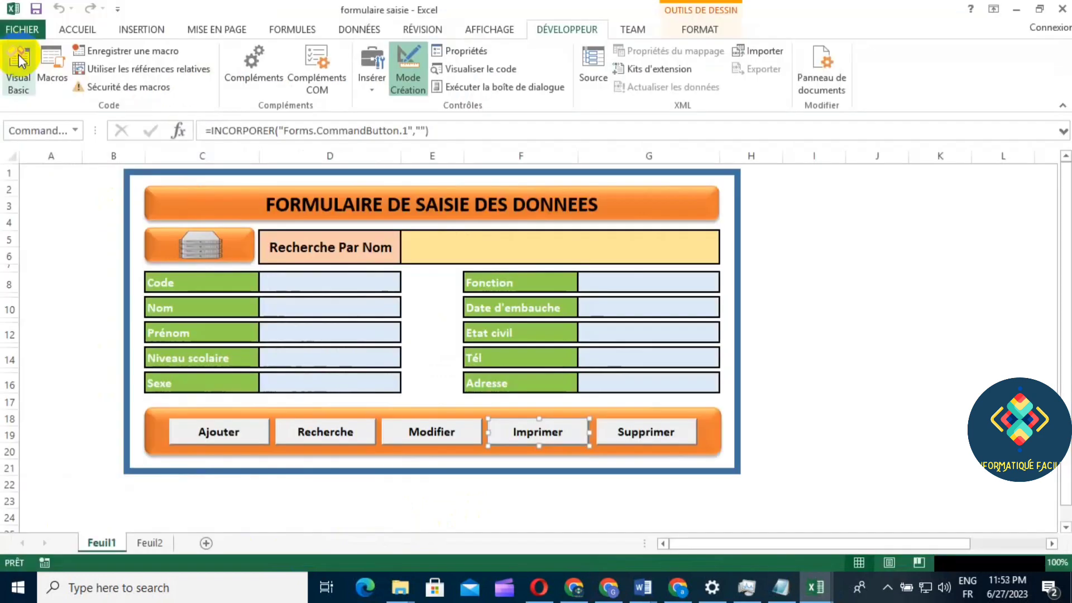
On Feuil2, narrow columns A, B, D, G, H, J and C to fit their contents
click(149, 542)
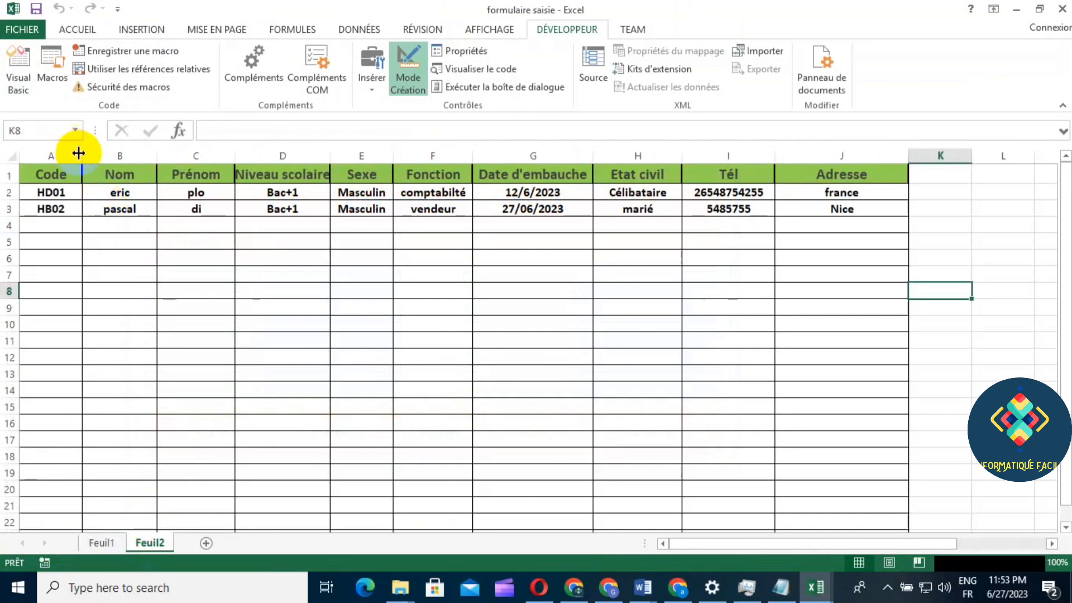
drag(82, 155, 72, 156)
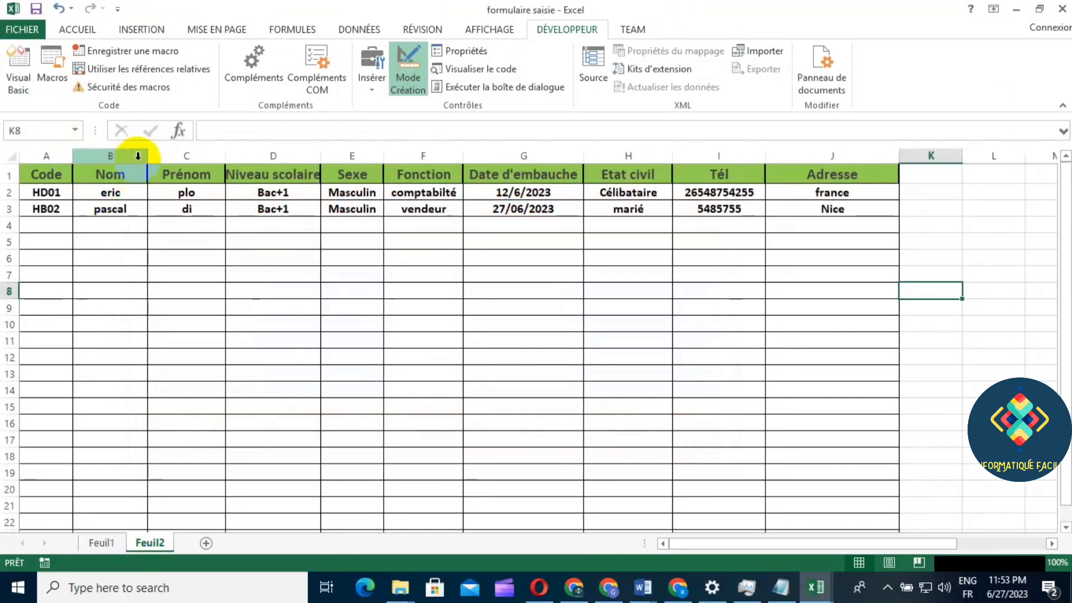
drag(146, 155, 142, 156)
click(236, 150)
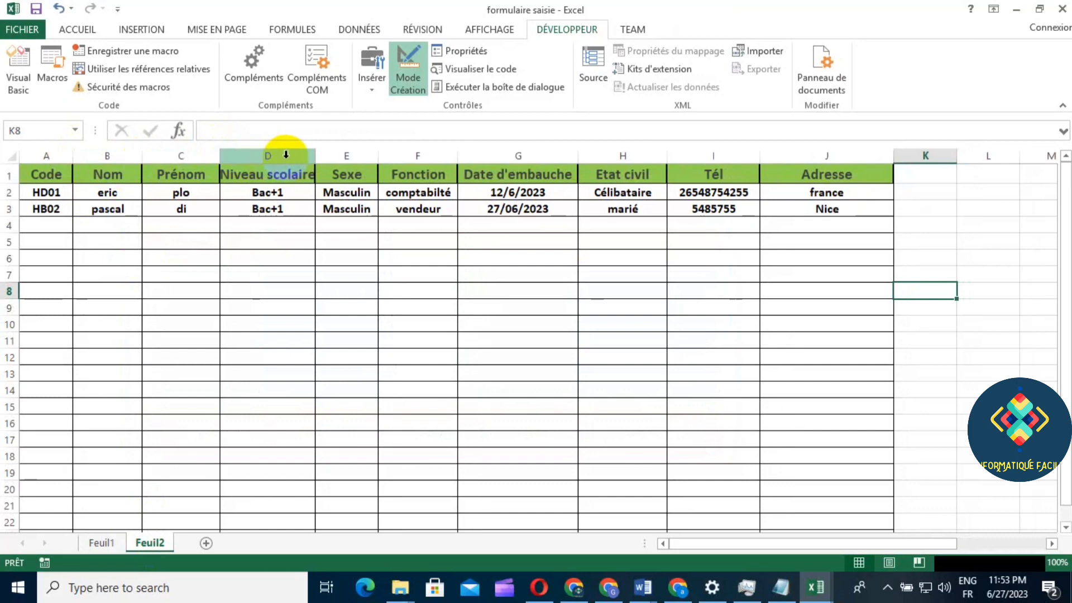
drag(316, 154, 380, 156)
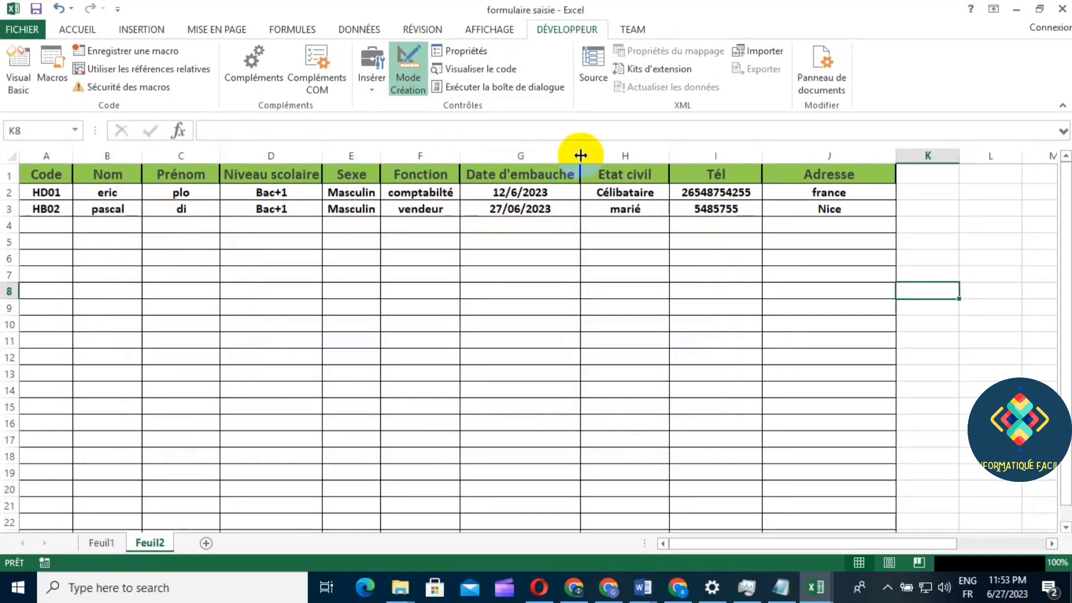
drag(580, 156, 574, 155)
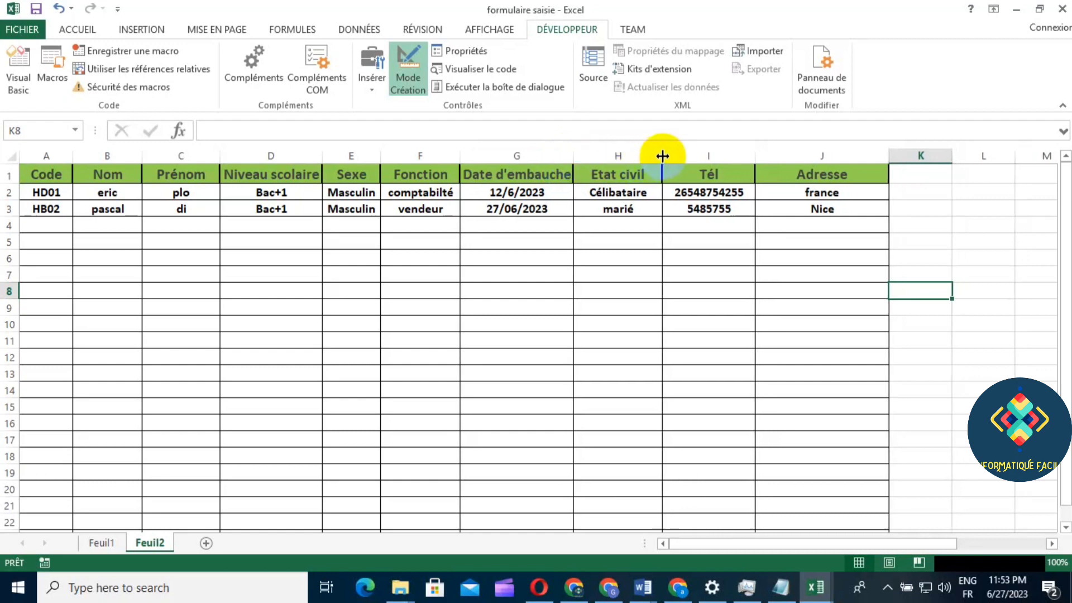
drag(663, 156, 656, 156)
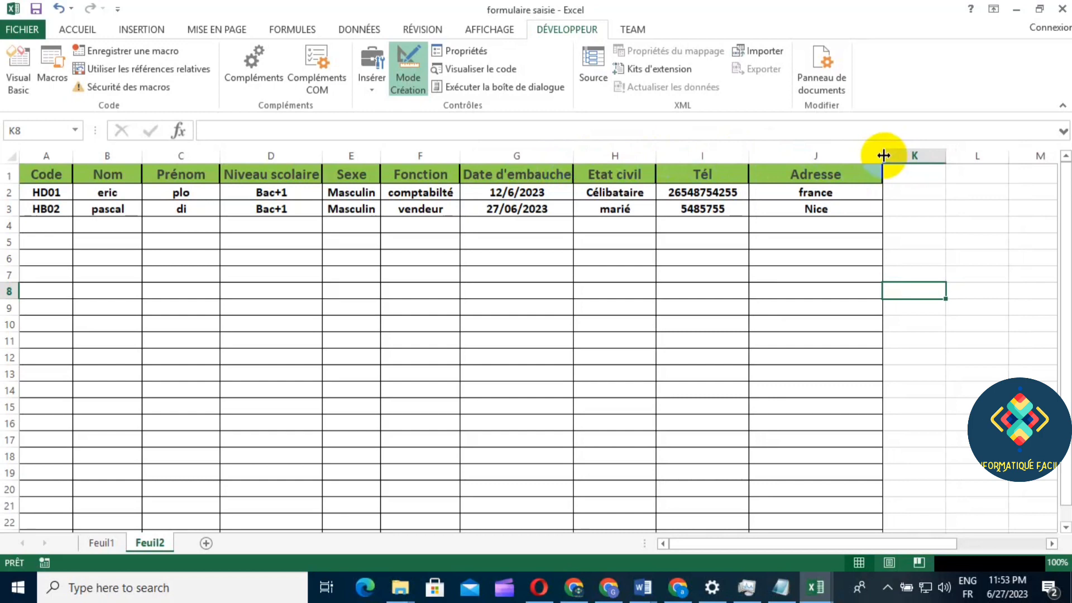
drag(883, 155, 857, 158)
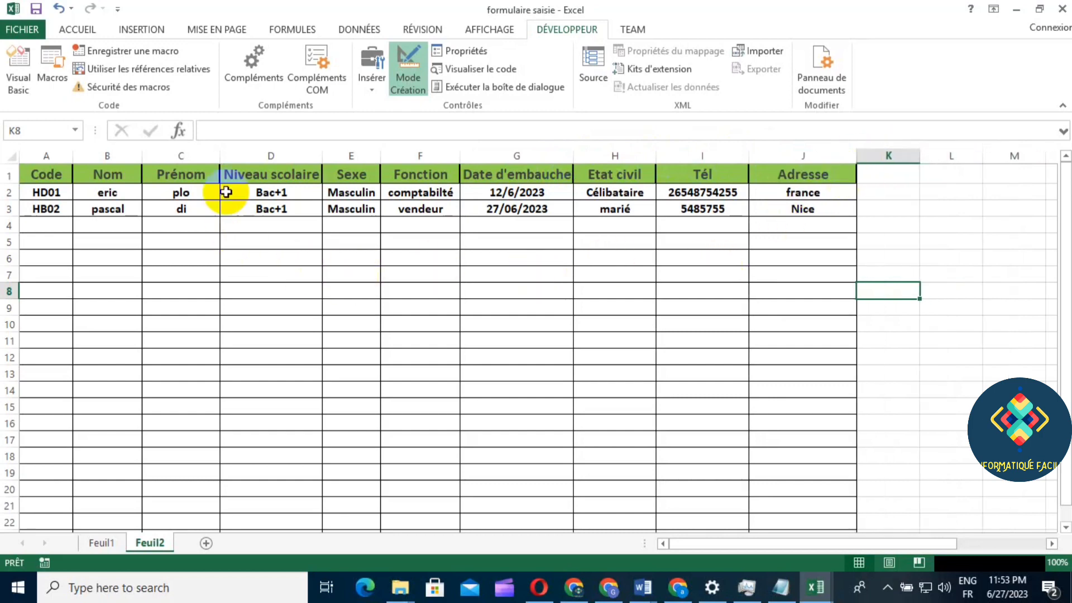
drag(220, 156, 212, 156)
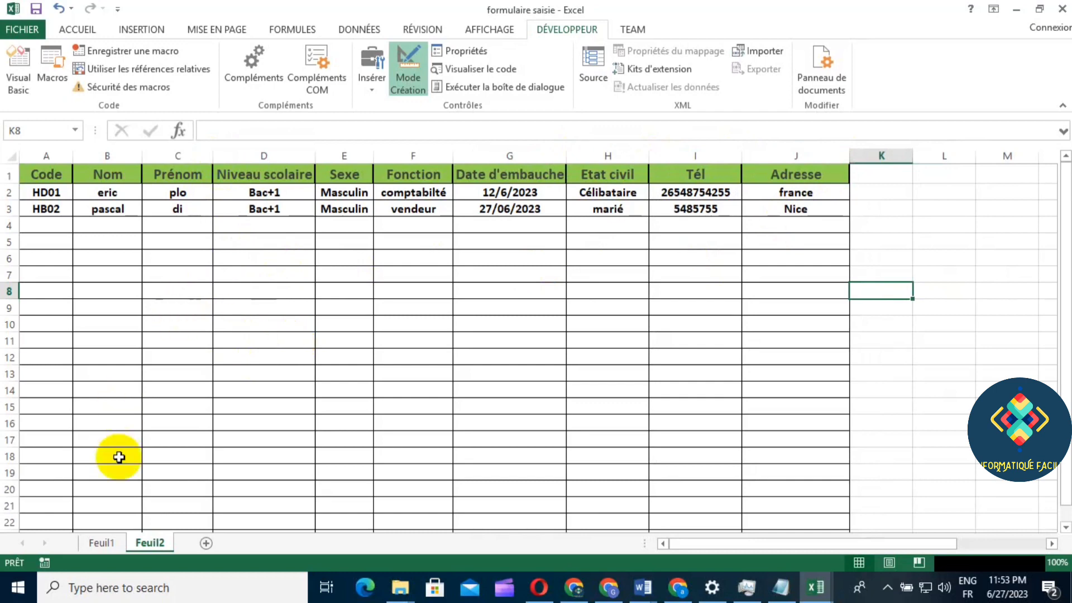
click(100, 541)
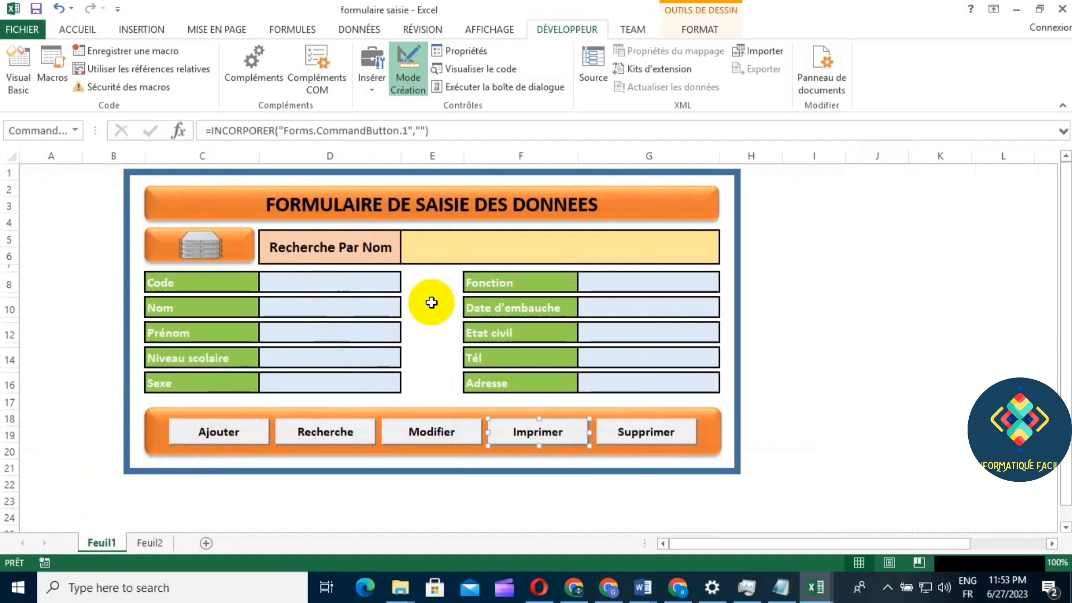
click(149, 542)
In Page Setup, choose landscape, set left and right margins to 0, and centre horizontally
click(18, 31)
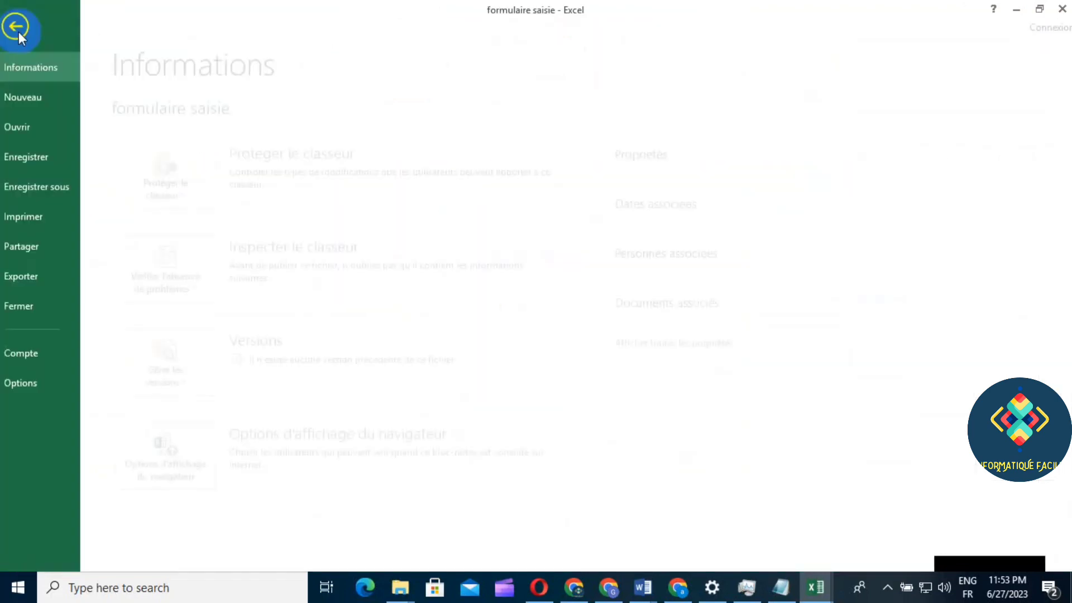
click(54, 222)
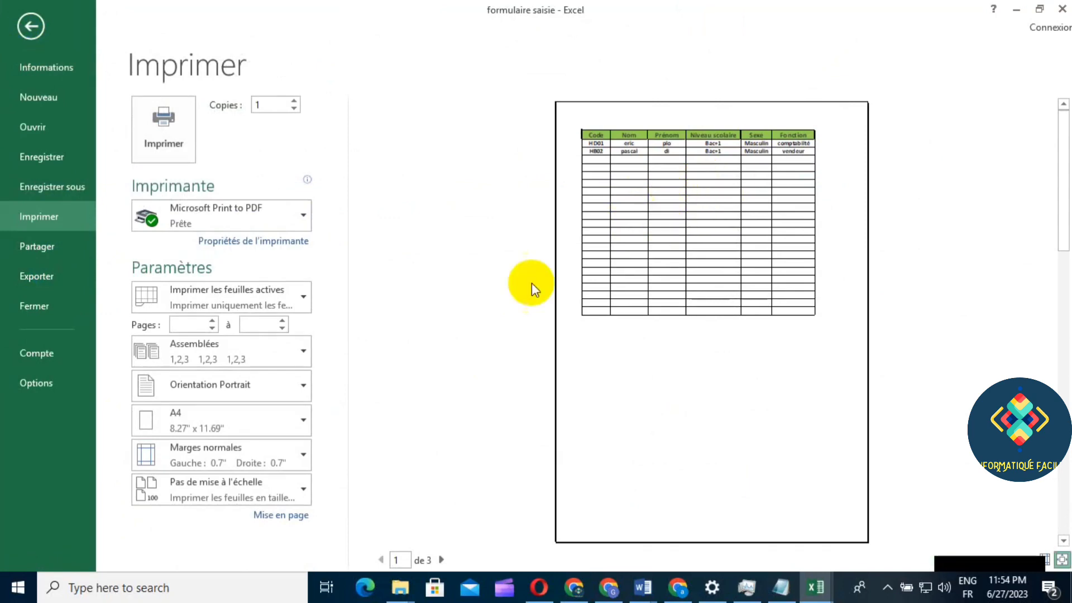
click(289, 516)
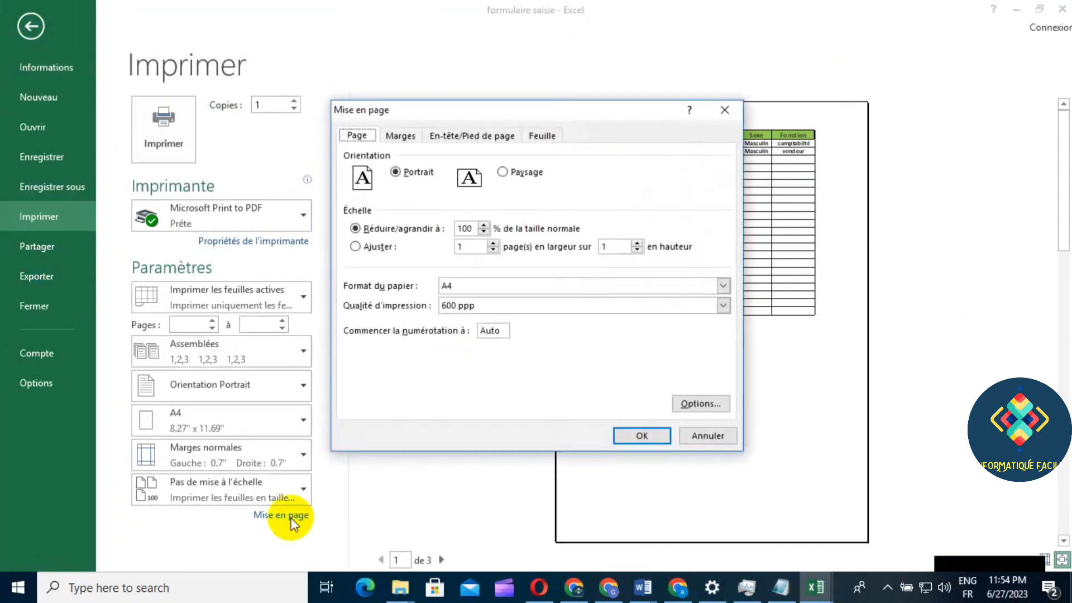
click(499, 172)
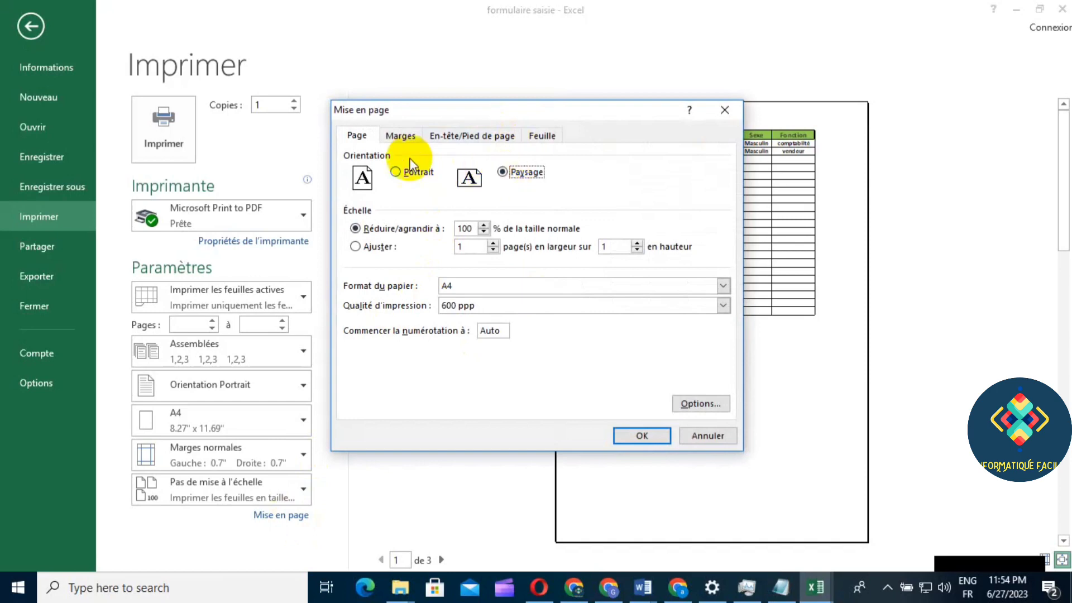
click(401, 136)
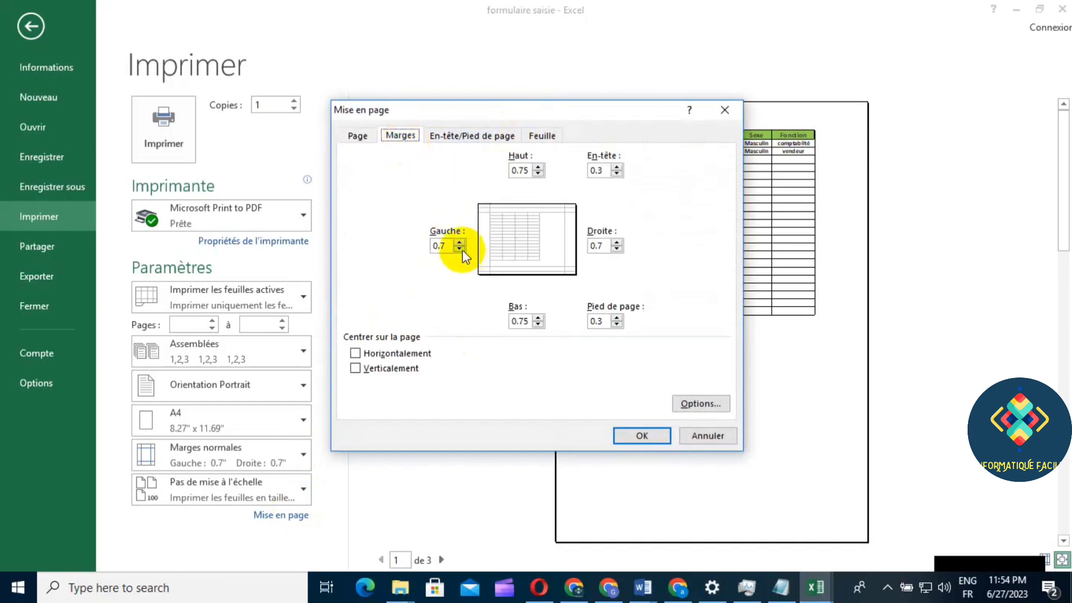
key(alt+g)
text(0)
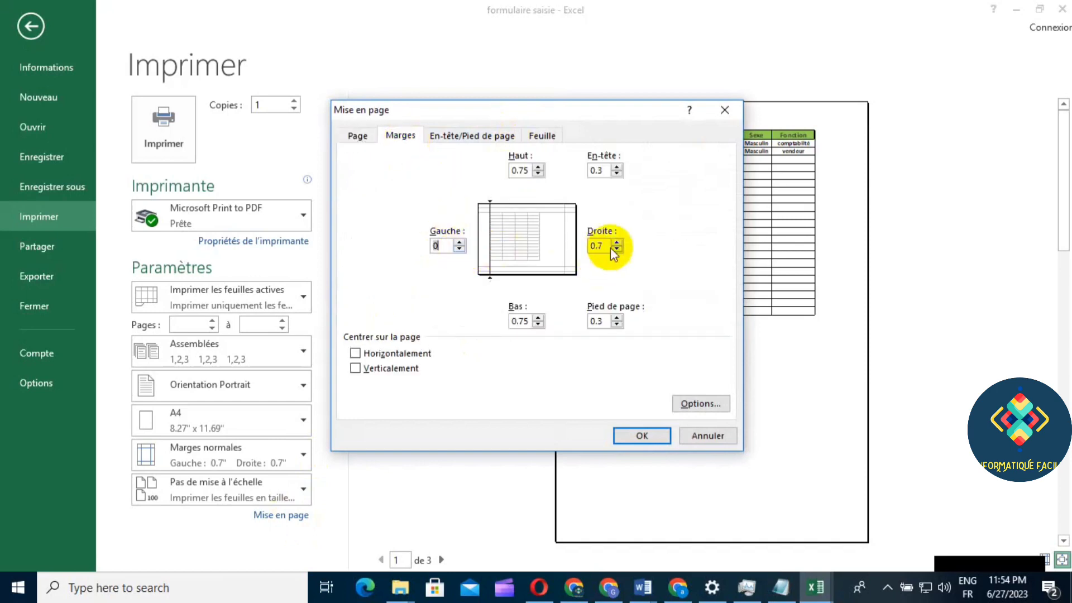
key(alt+d)
text(0)
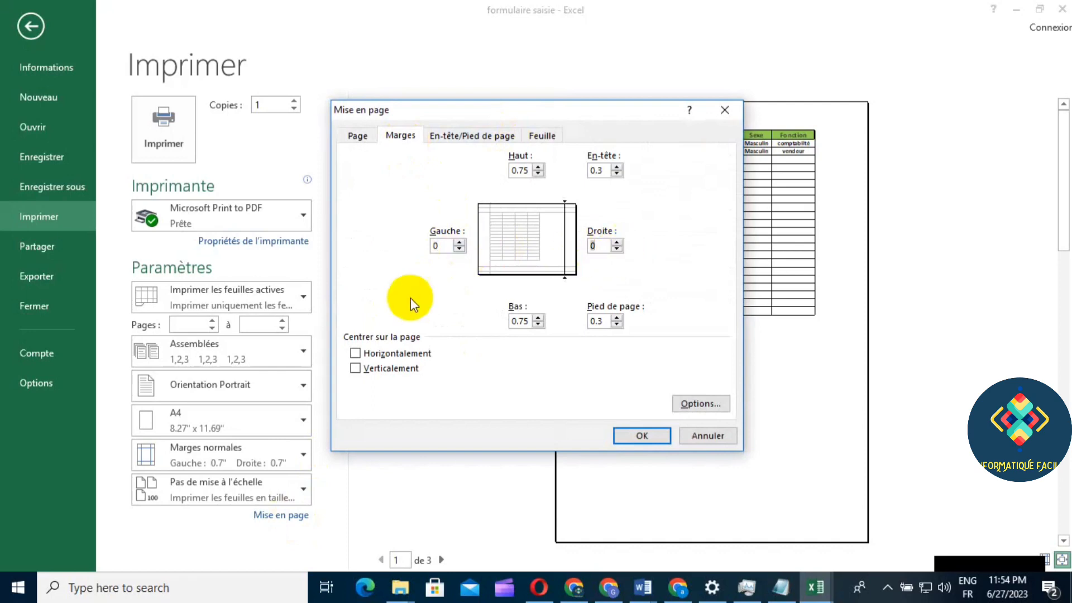
click(355, 354)
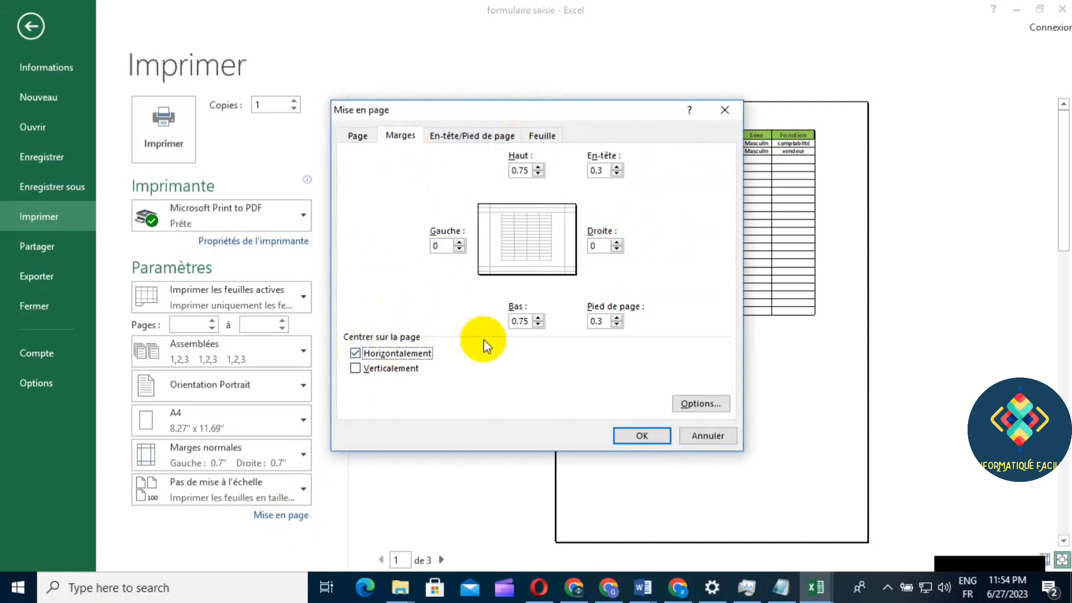
click(642, 435)
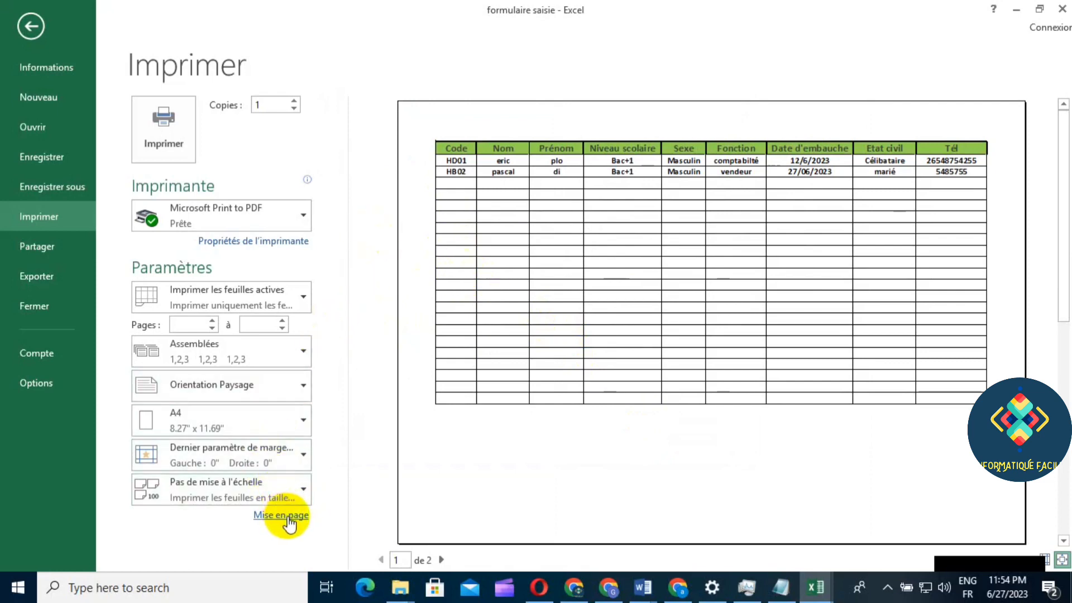
Add vertical centring in Page Setup's Marges, keep horizontal centring, and return to Feuil2
click(288, 516)
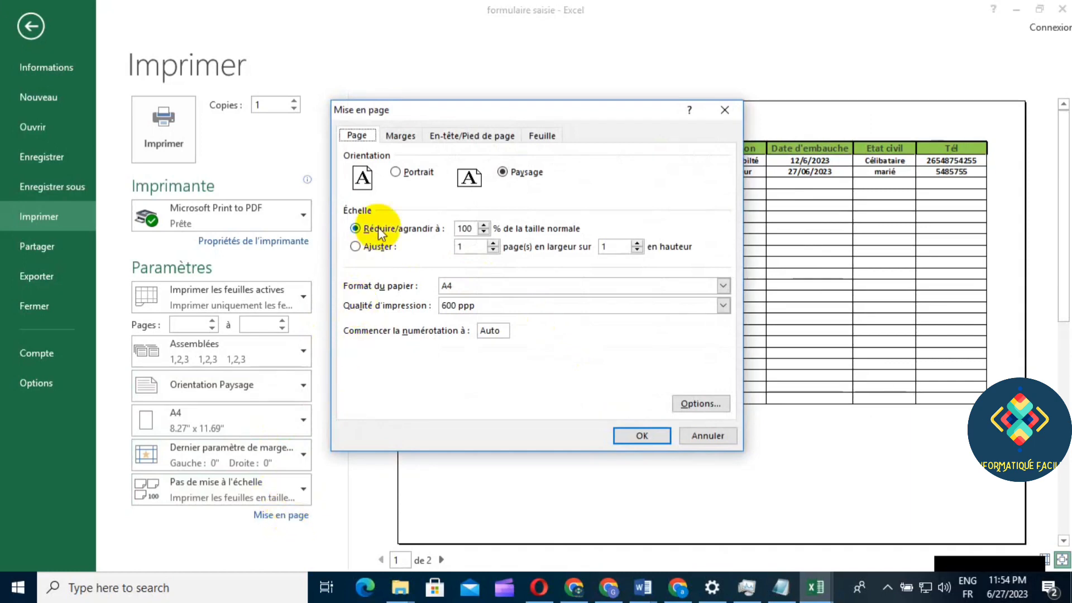
click(404, 137)
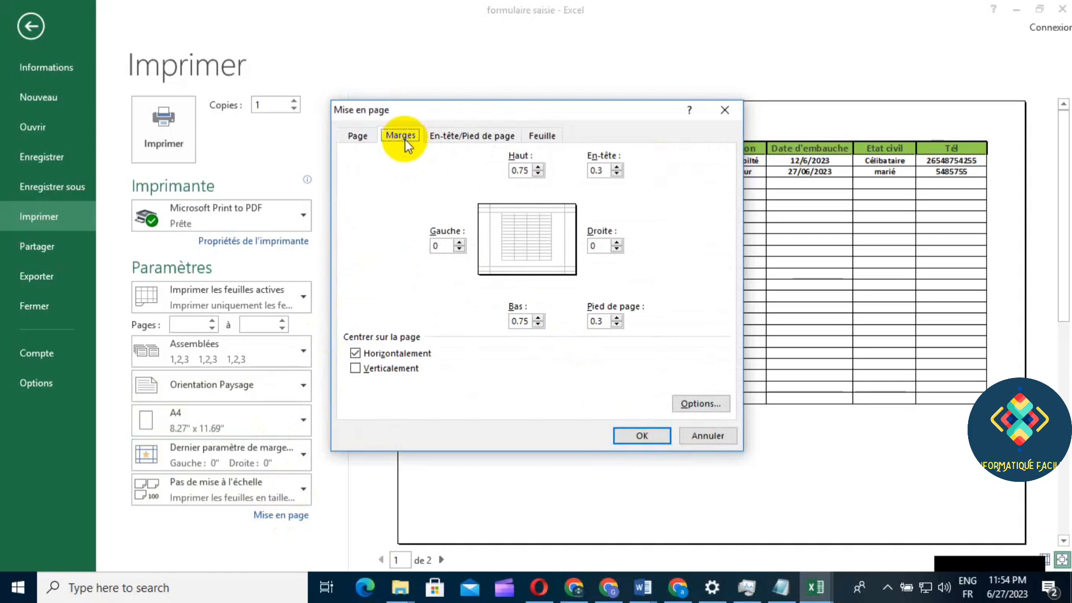
click(355, 368)
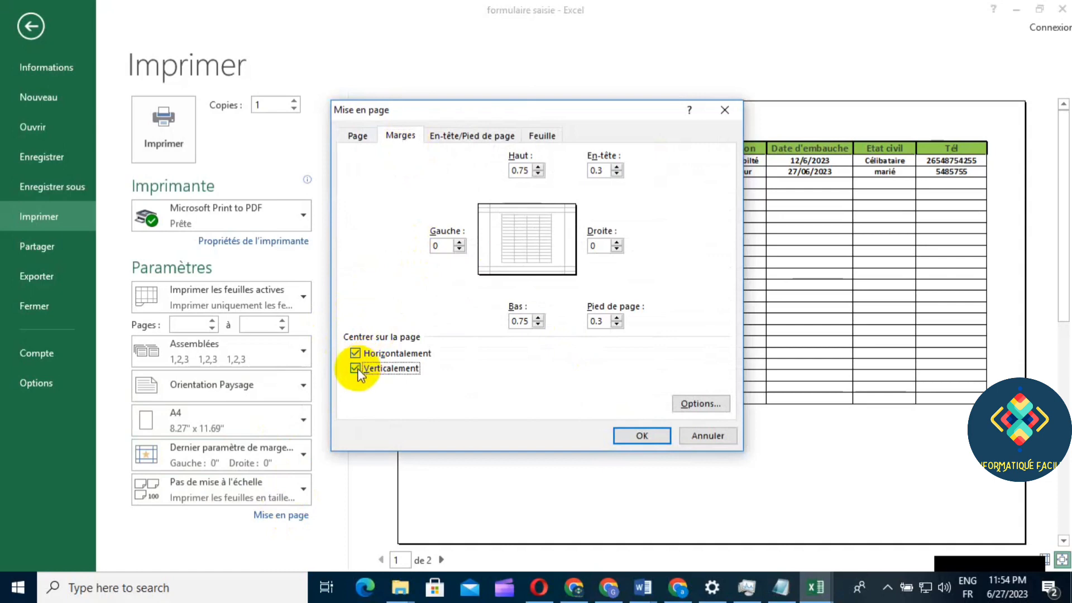
click(356, 353)
click(357, 354)
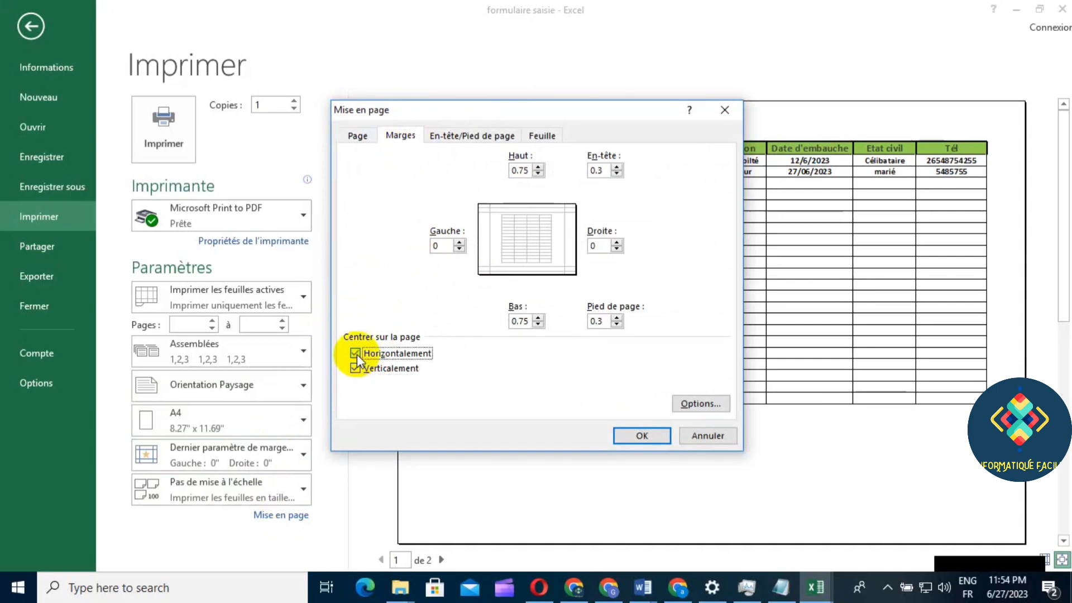
click(639, 436)
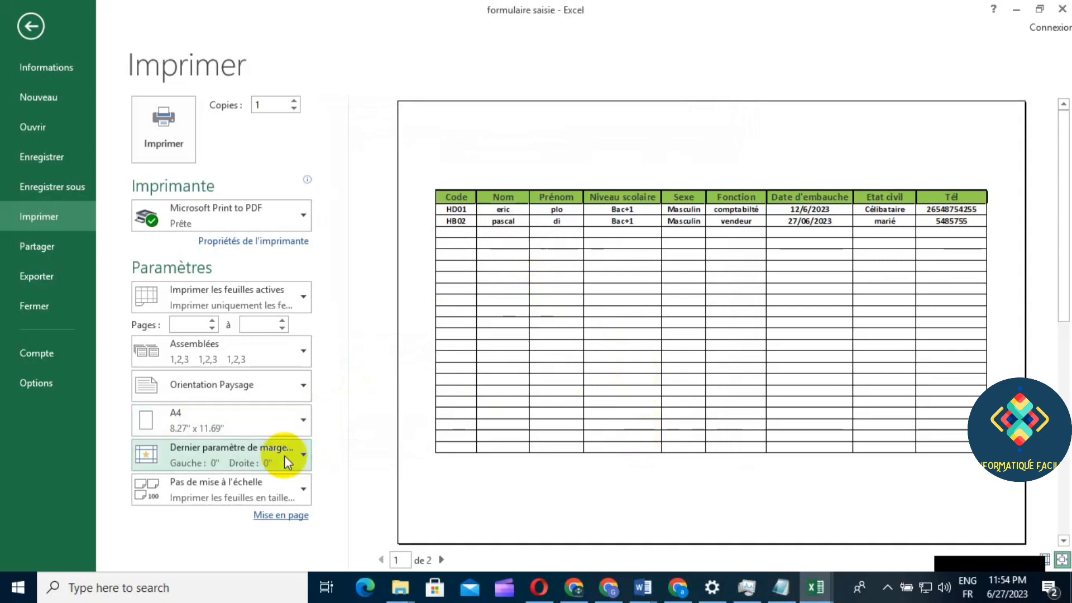
click(36, 29)
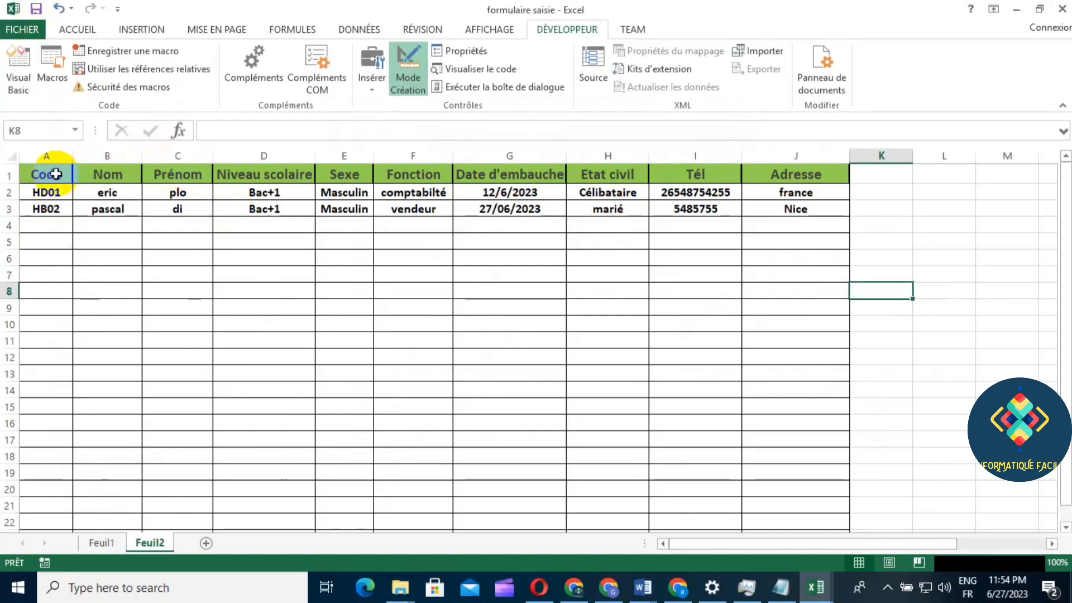
Reduce the font size of the Feuil2 header row from Code to Adresse
mouse_move(44, 174)
mouse_down()
mouse_move(684, 188)
mouse_move(778, 174)
mouse_up()
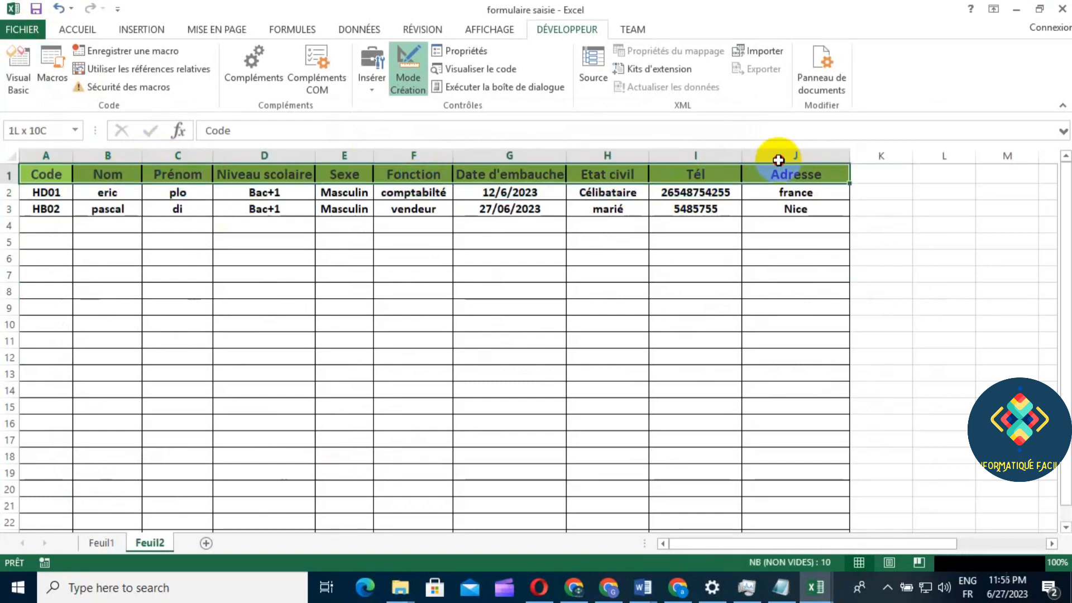
click(76, 31)
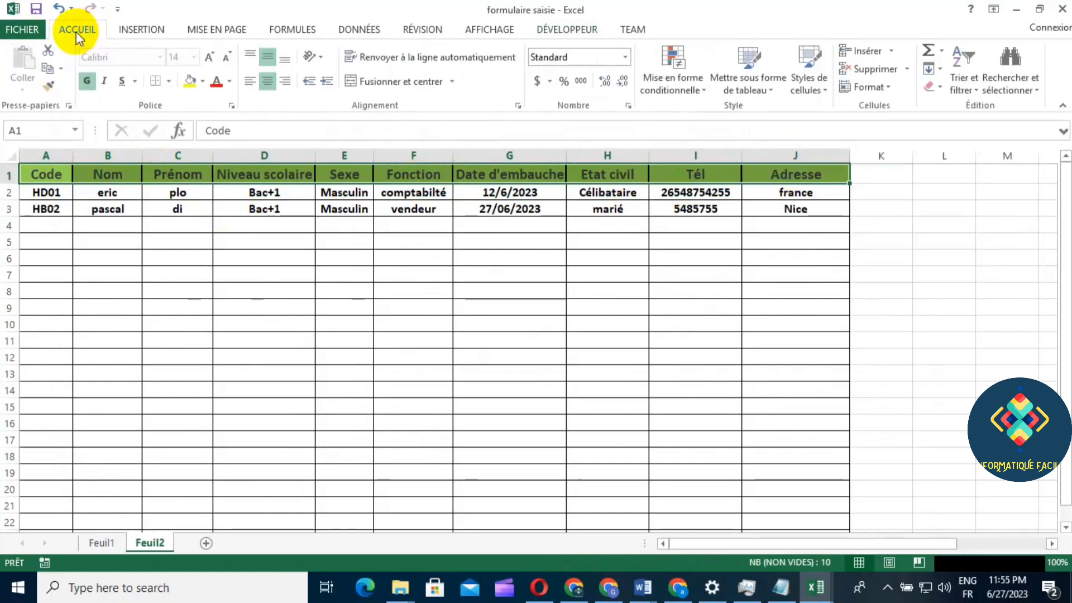
click(226, 58)
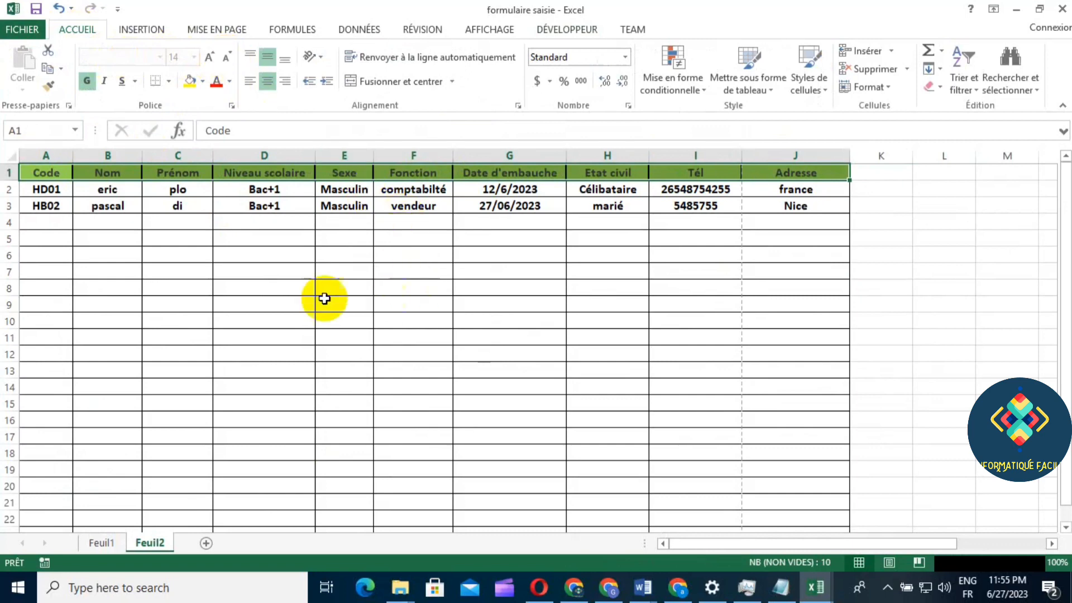
click(240, 276)
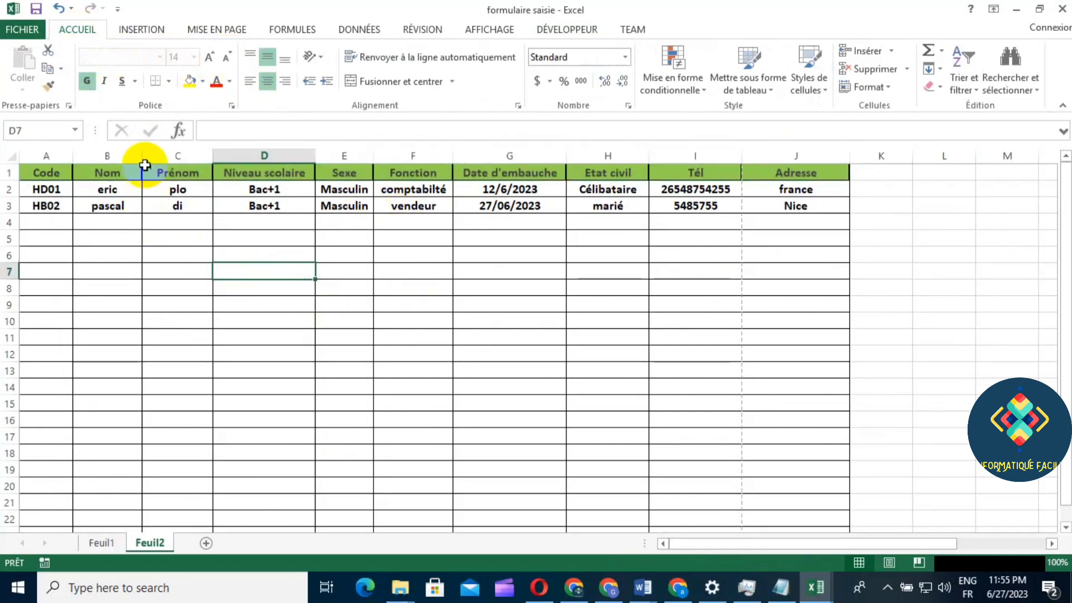
Narrow the Nom, Code, Niveau scolaire, Adresse and Tél columns
drag(142, 156, 137, 156)
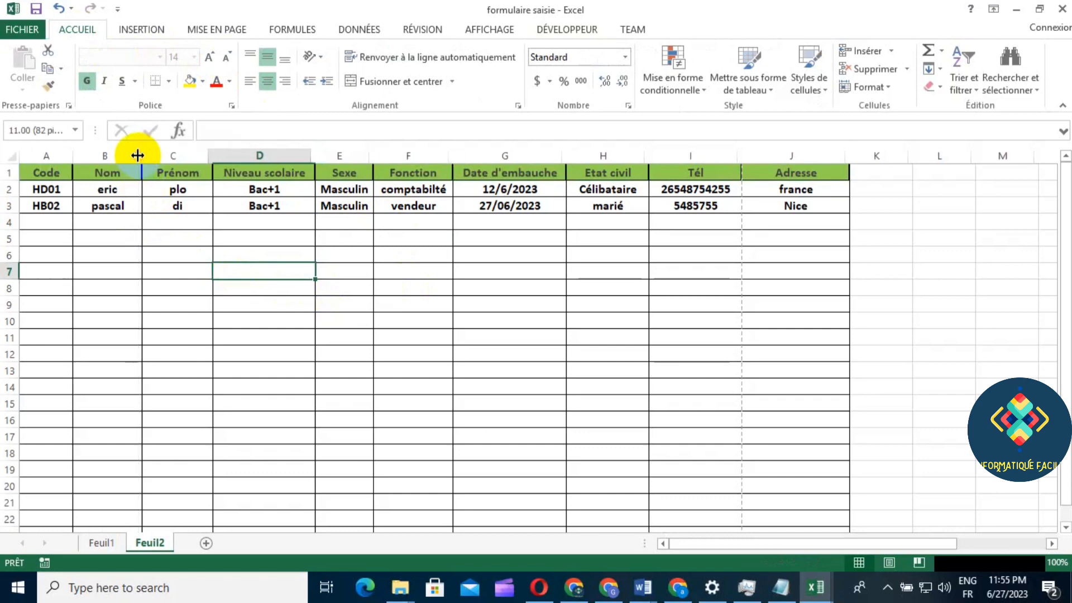
drag(73, 159, 69, 156)
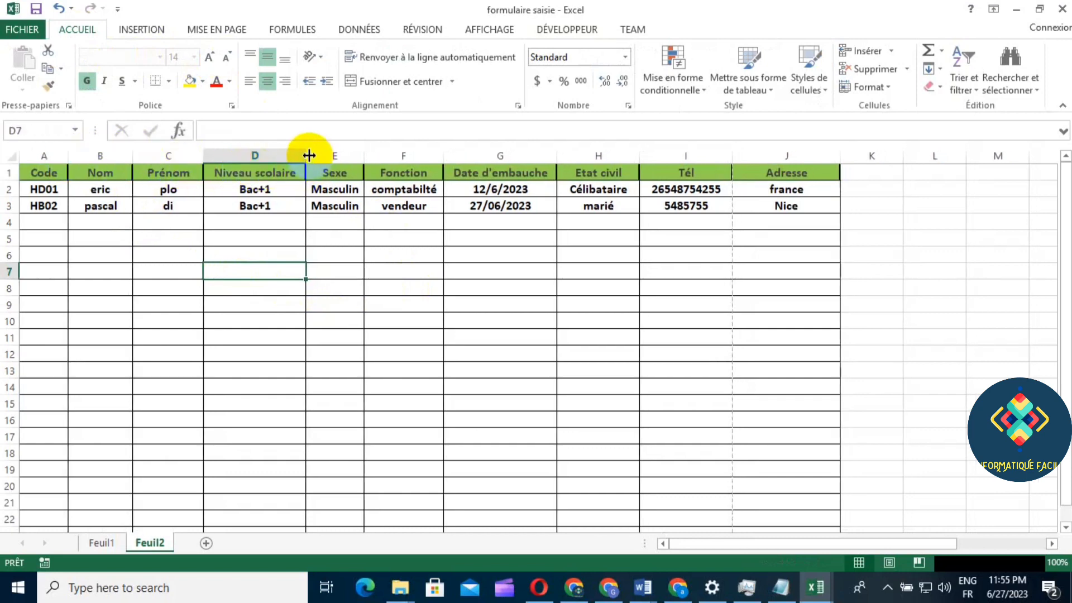
mouse_move(308, 153)
mouse_down()
mouse_move(298, 154)
mouse_move(350, 151)
mouse_up()
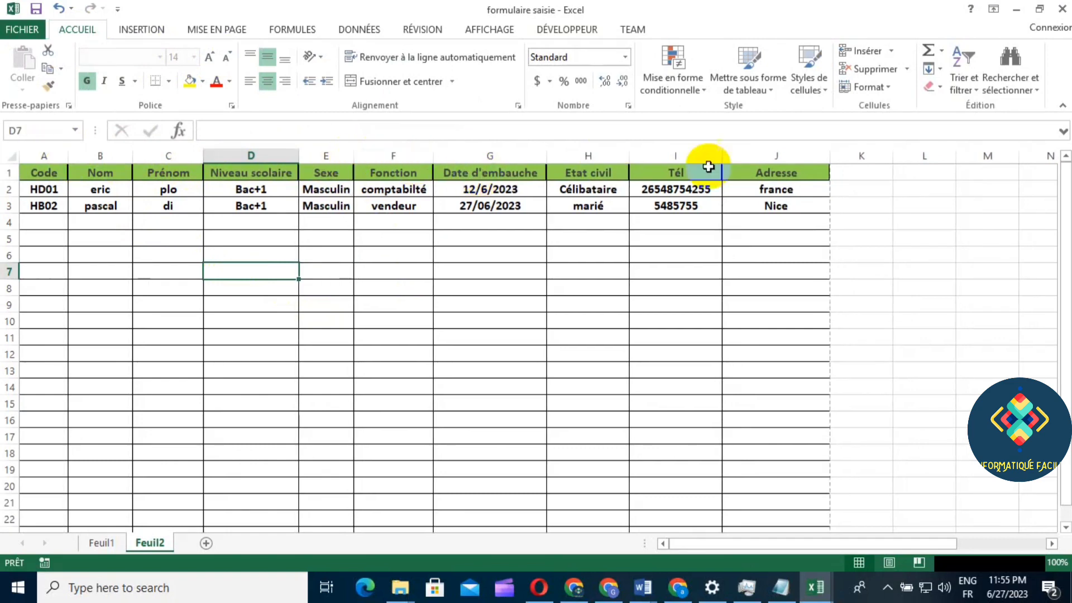
drag(824, 151, 819, 154)
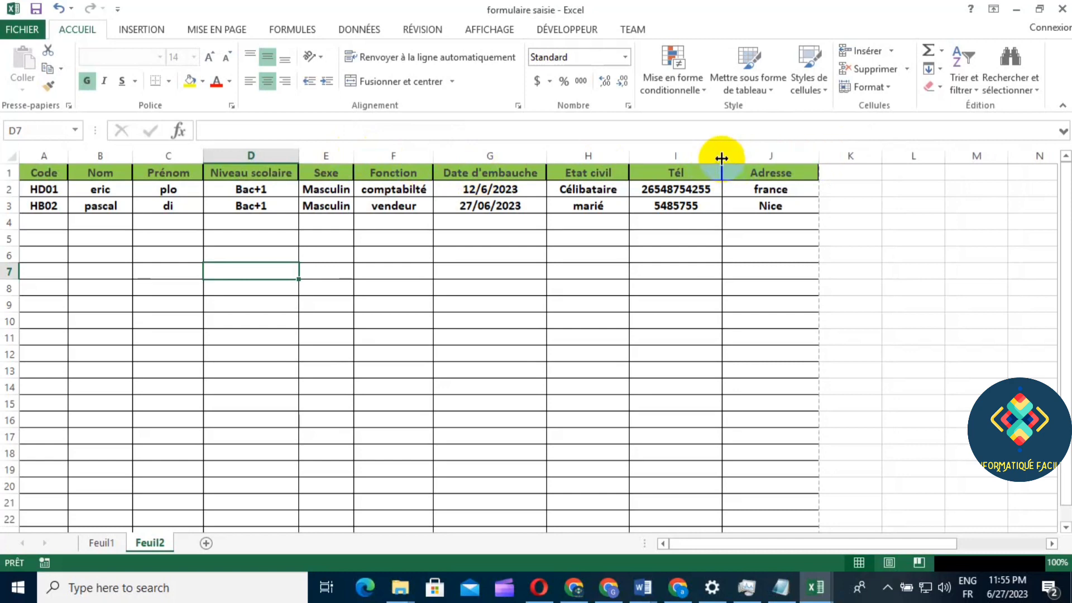
drag(721, 155, 714, 155)
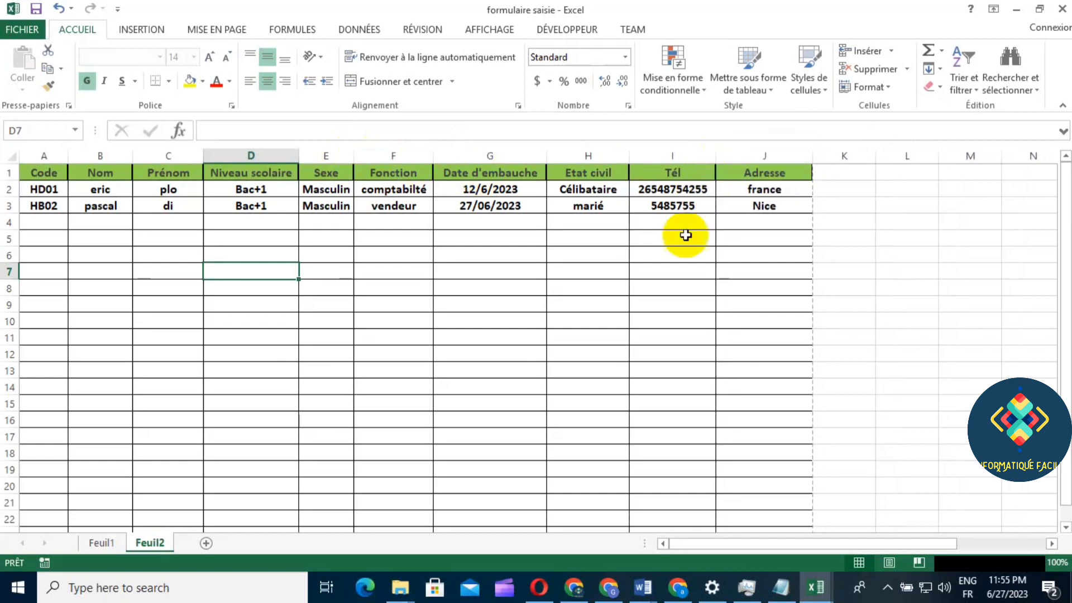
click(908, 345)
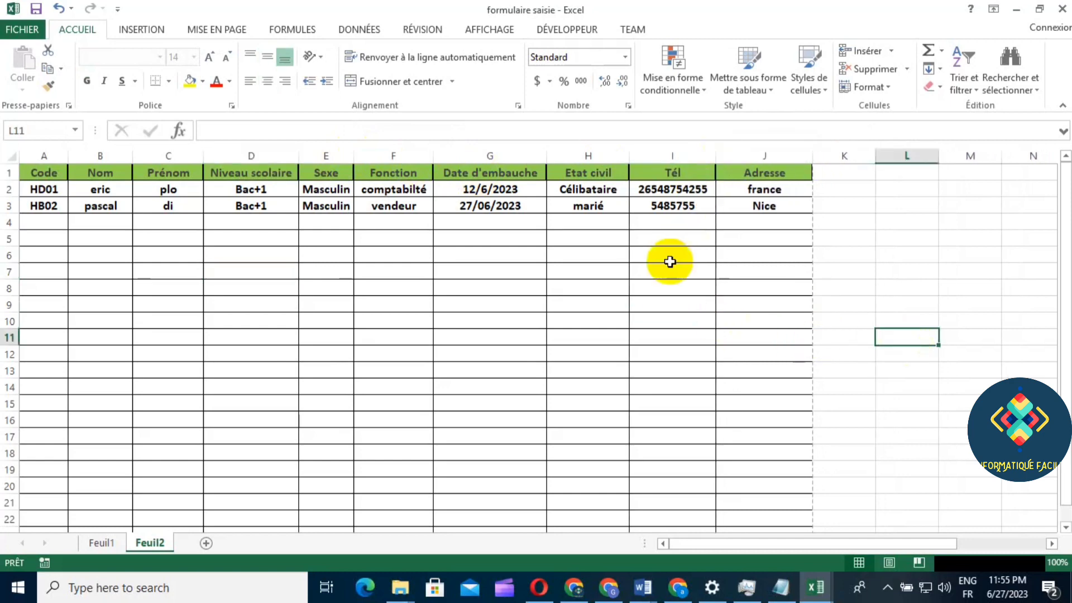
Check the print preview now fits every column through Adresse, then go back to Feuil1
click(26, 32)
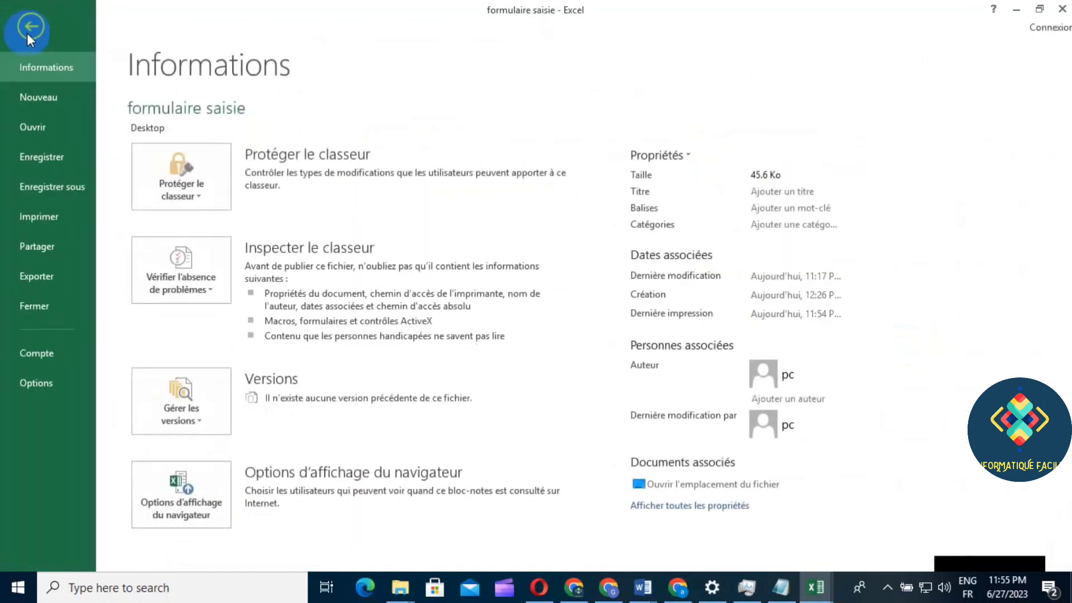
click(39, 216)
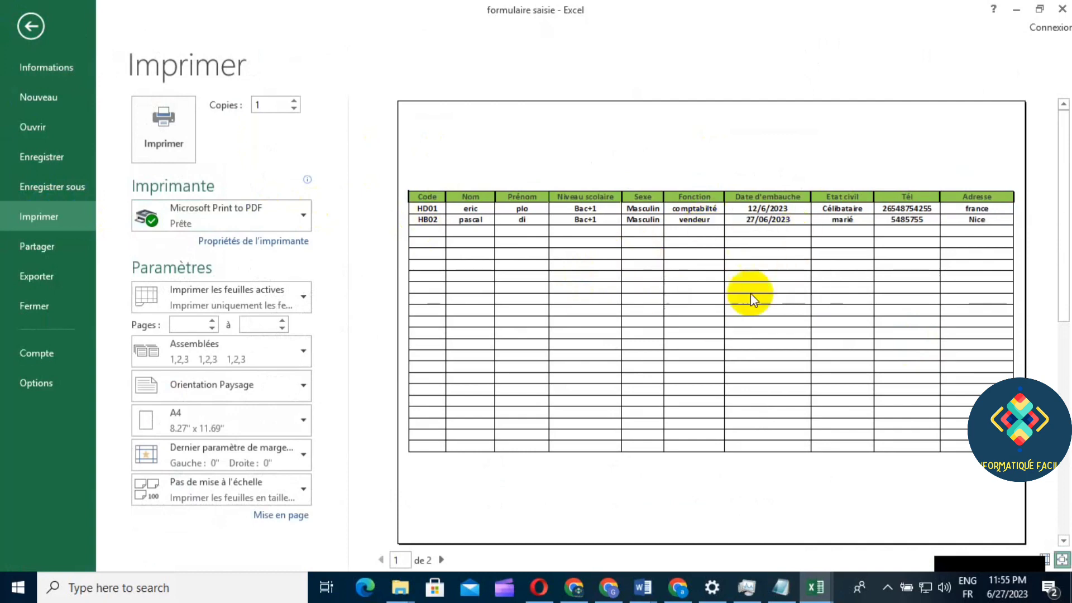
click(31, 26)
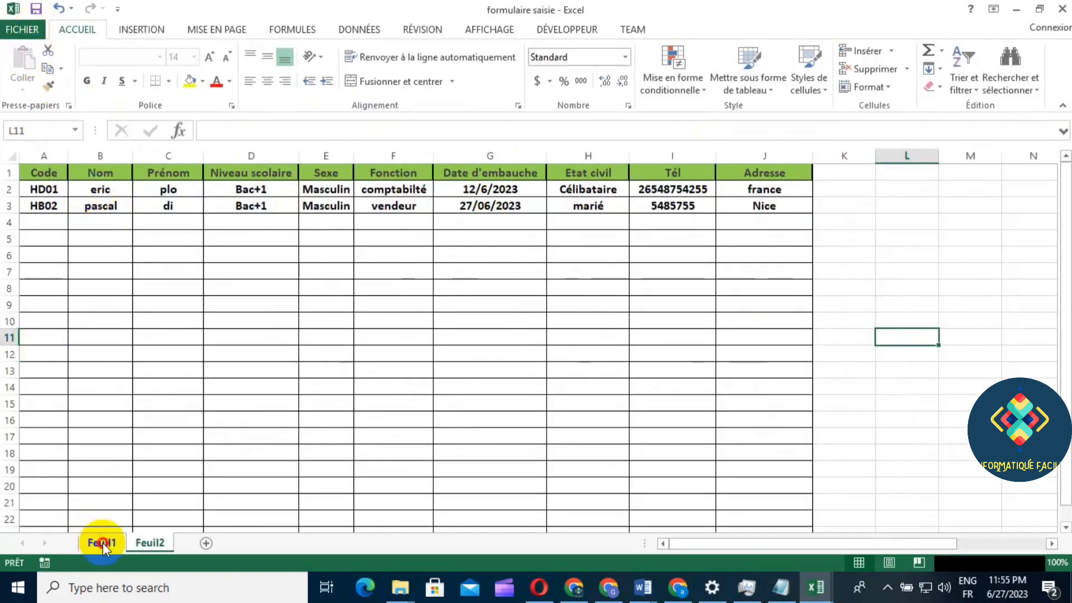
click(92, 541)
Test the Imprimer button's print preview of Feuil2, close it, and re-enable Design Mode
click(335, 511)
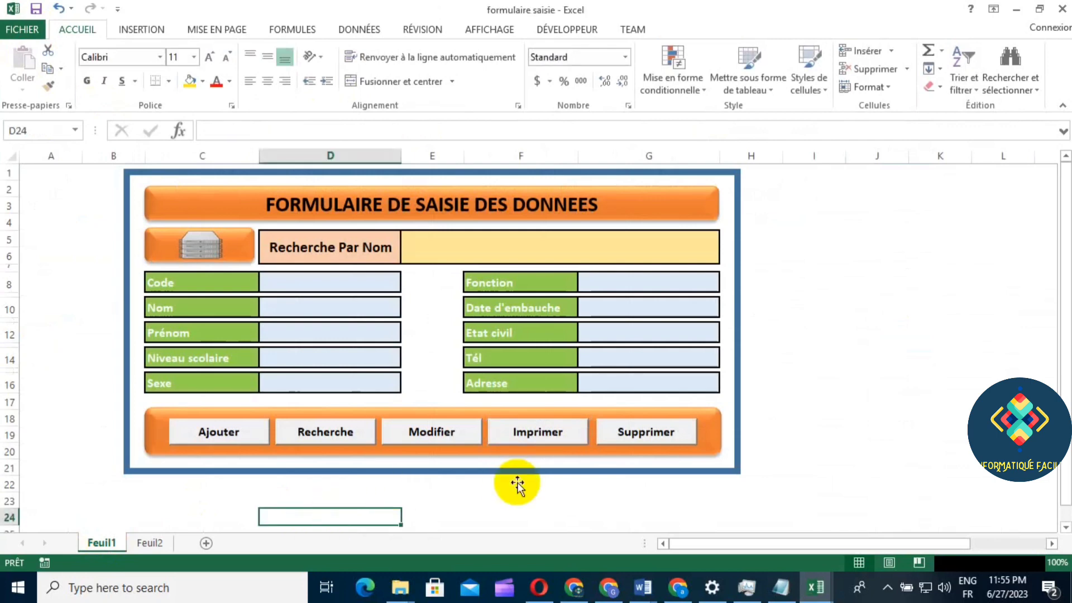
click(541, 431)
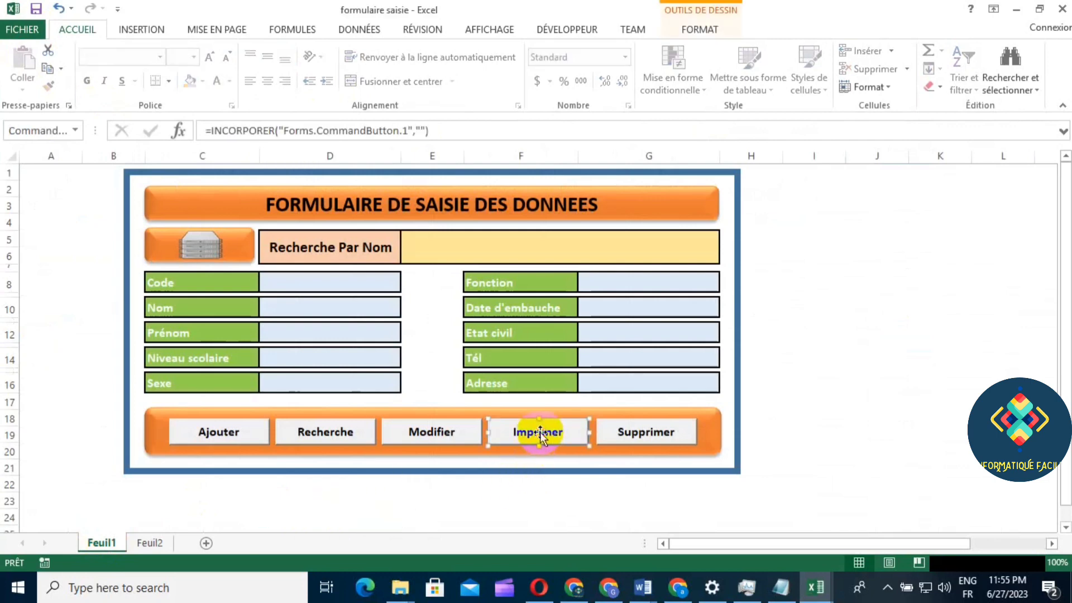
click(544, 489)
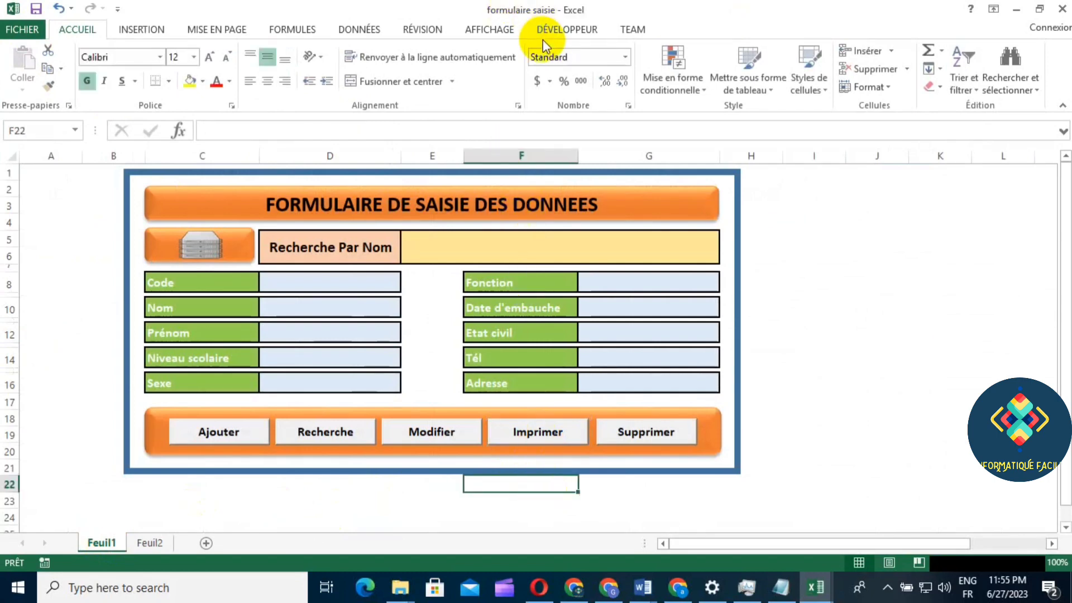
click(565, 29)
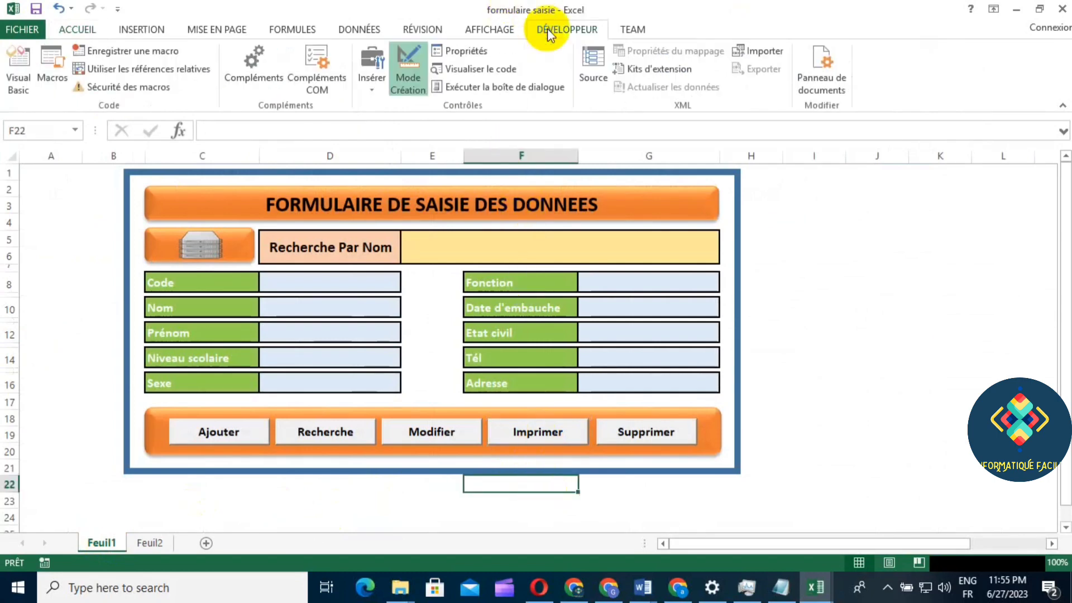
click(541, 435)
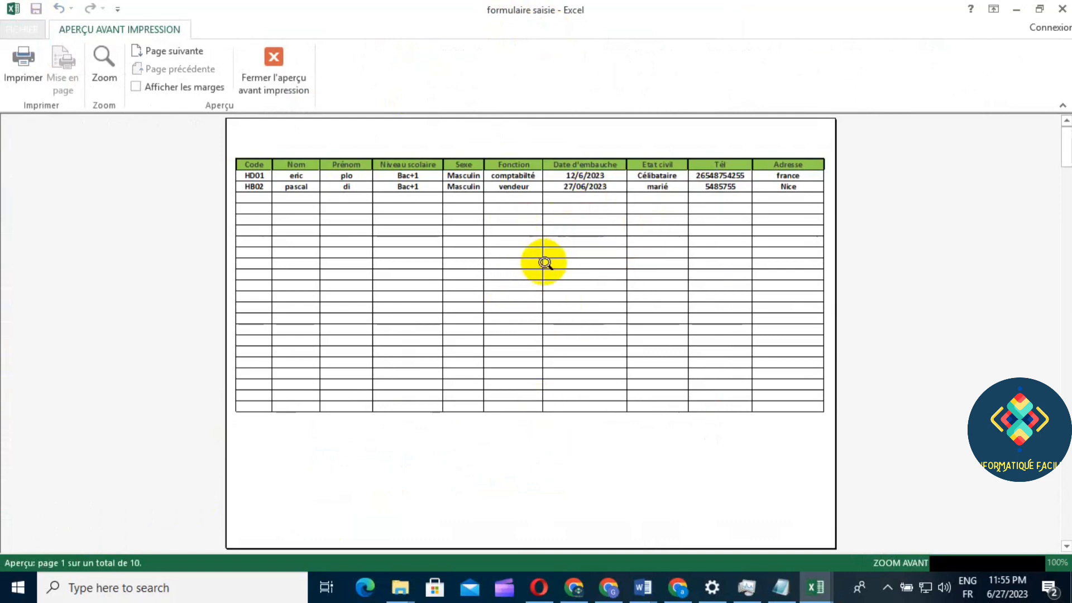
click(275, 67)
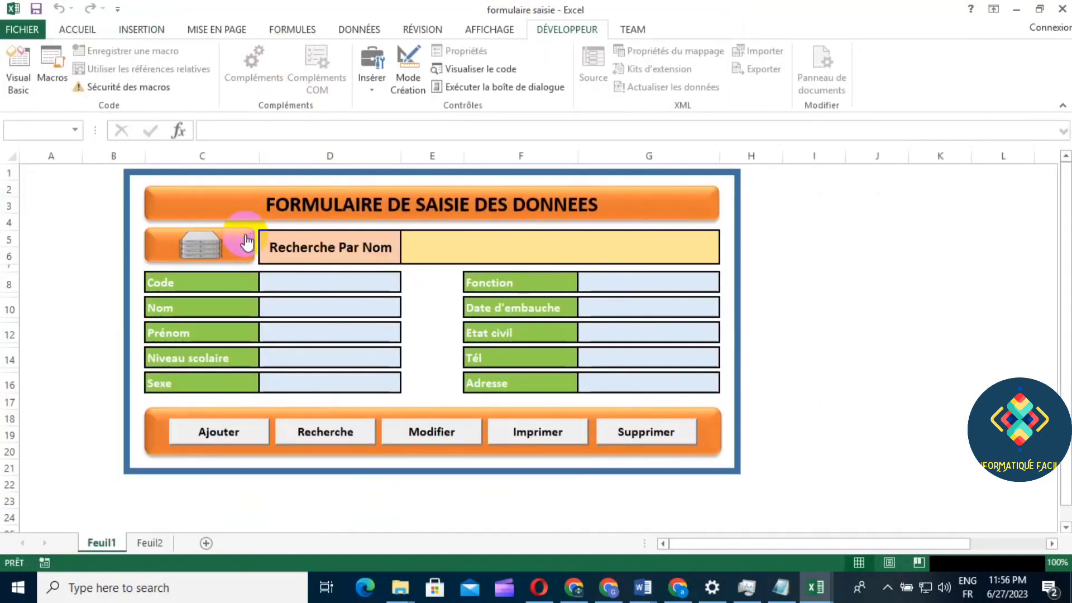
click(409, 72)
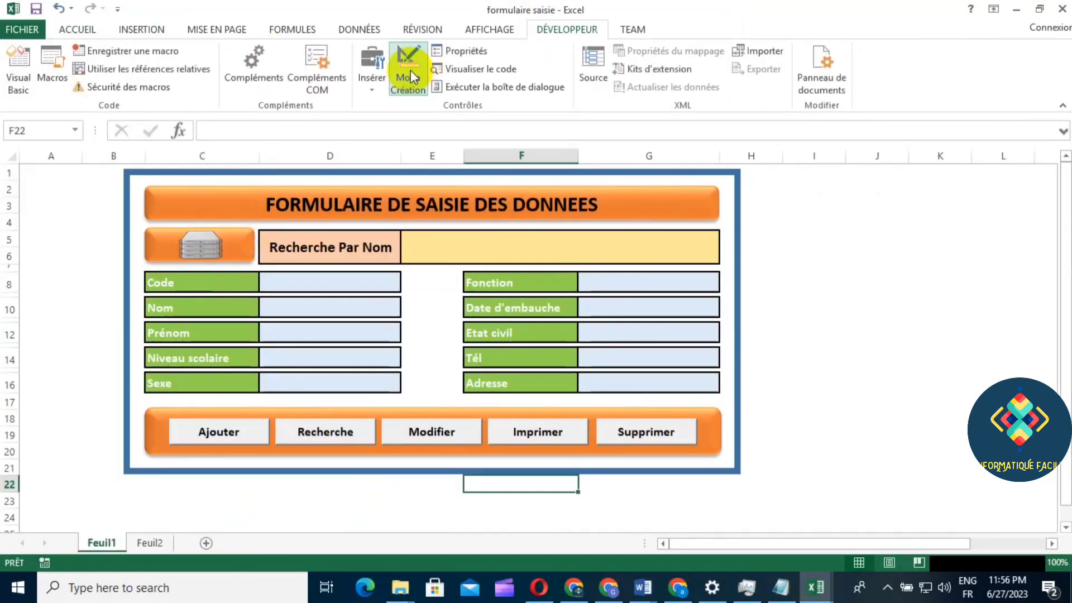
click(234, 232)
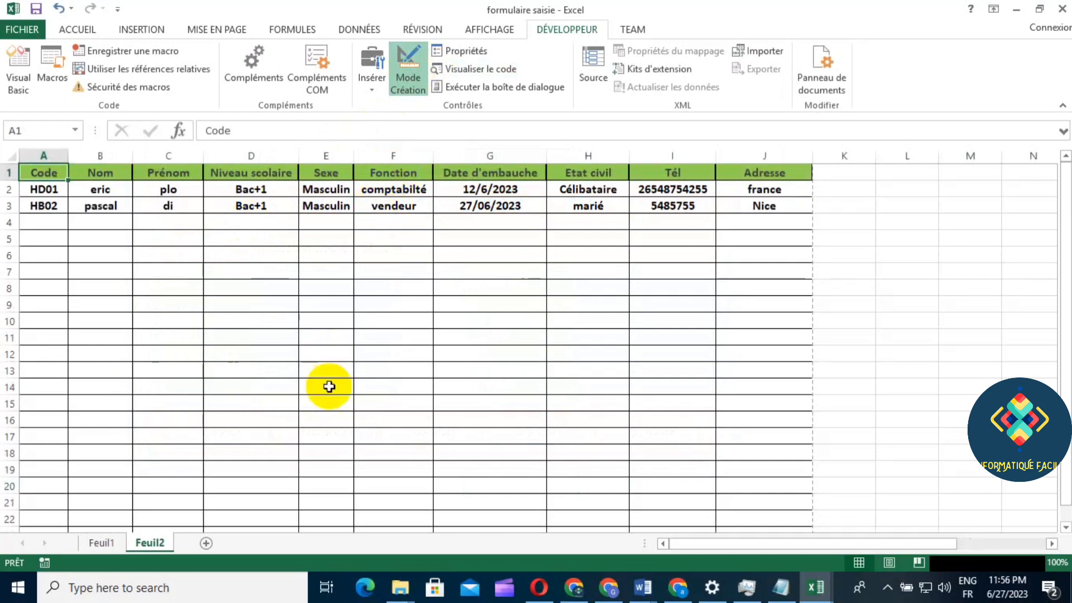
click(101, 543)
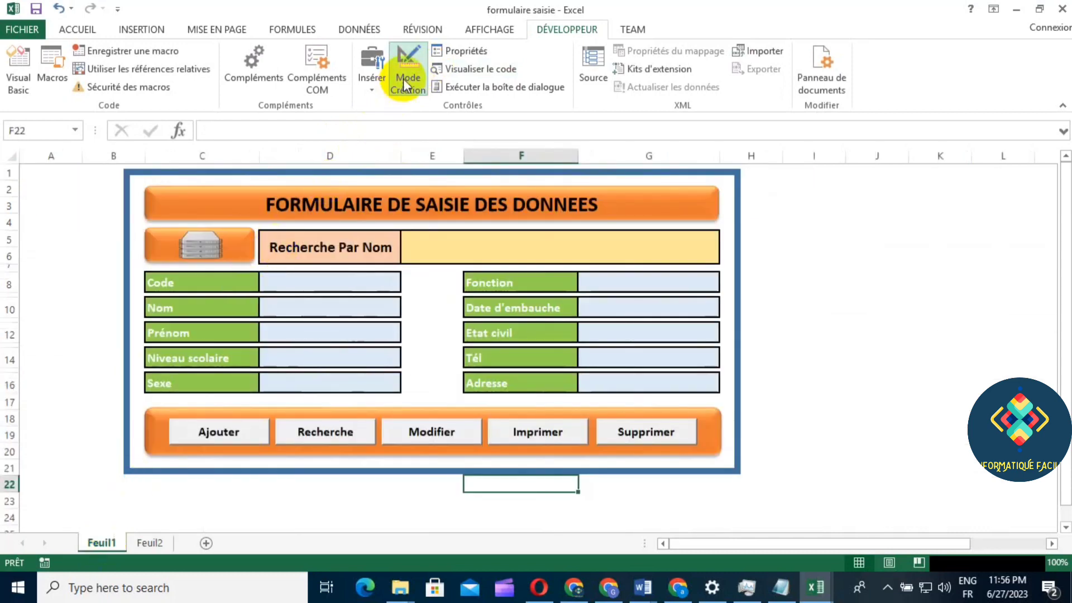
click(173, 238)
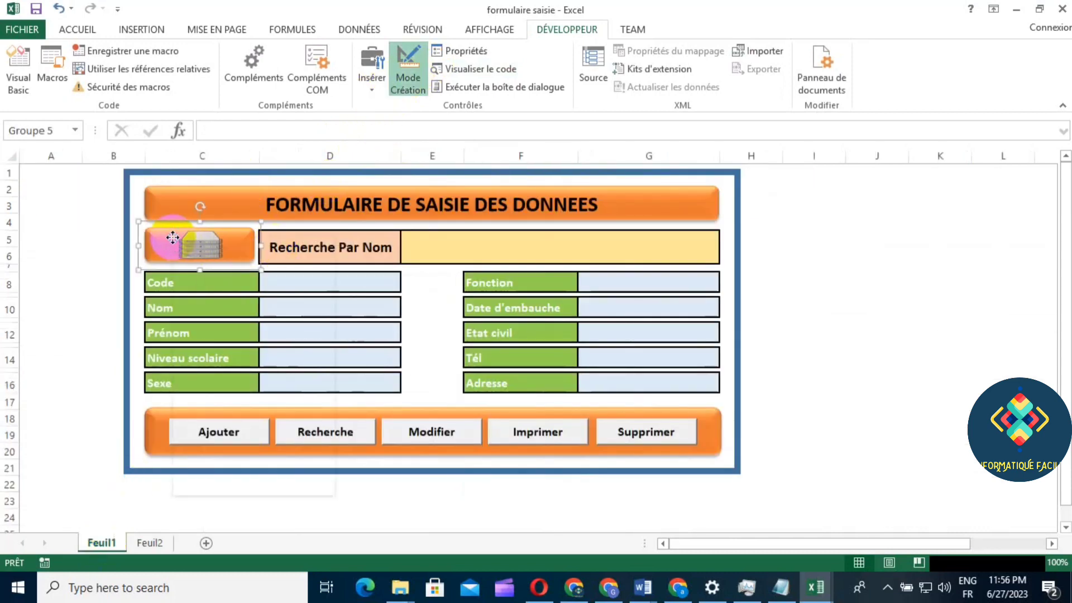
right_click(173, 239)
click(149, 246)
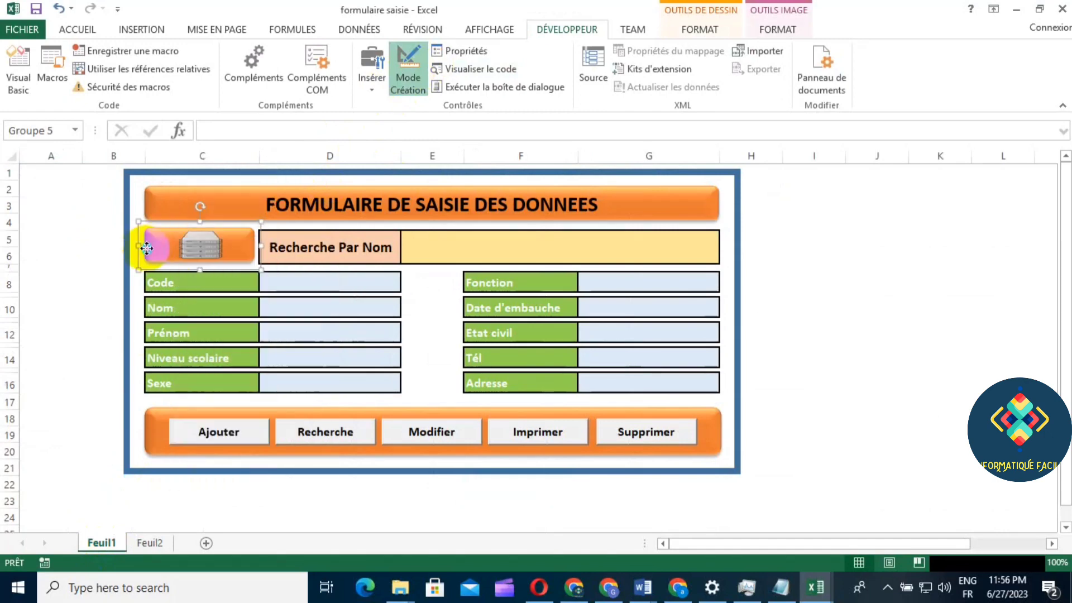
right_click(149, 242)
key(Escape)
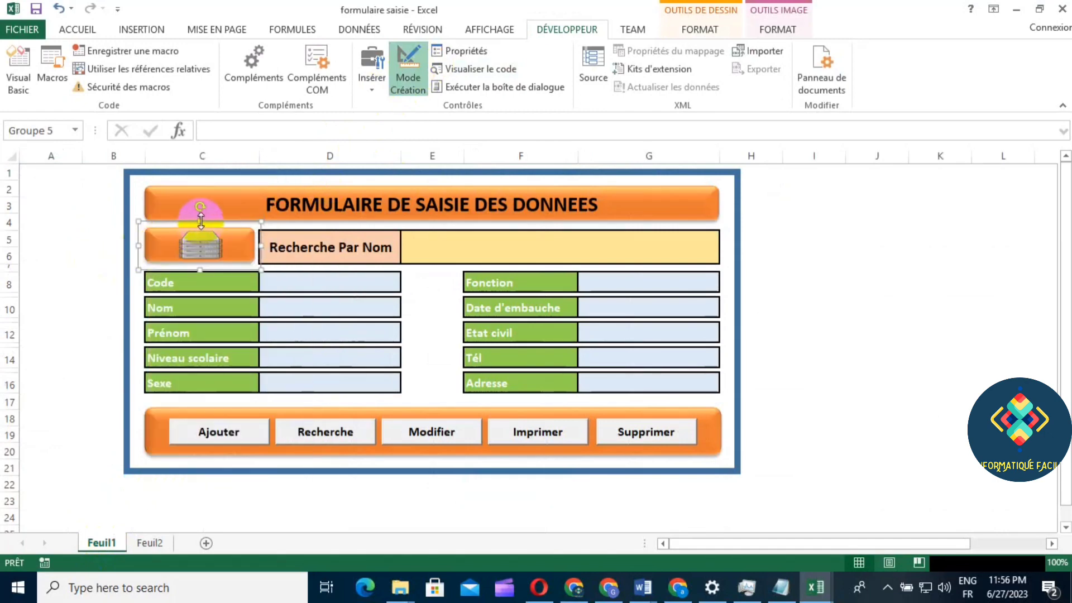
drag(200, 220, 200, 225)
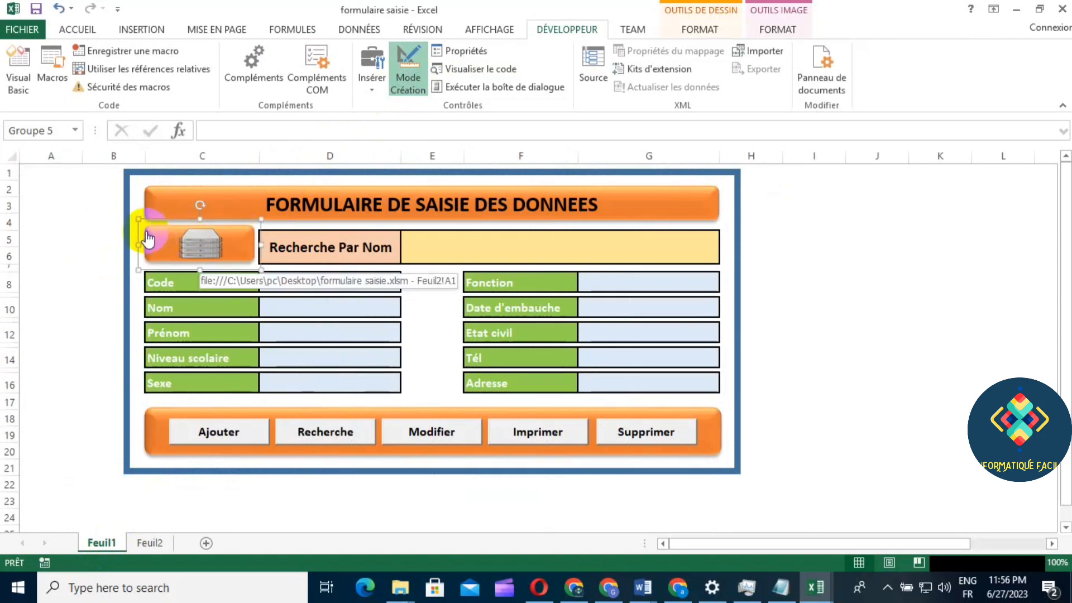
drag(138, 241, 138, 241)
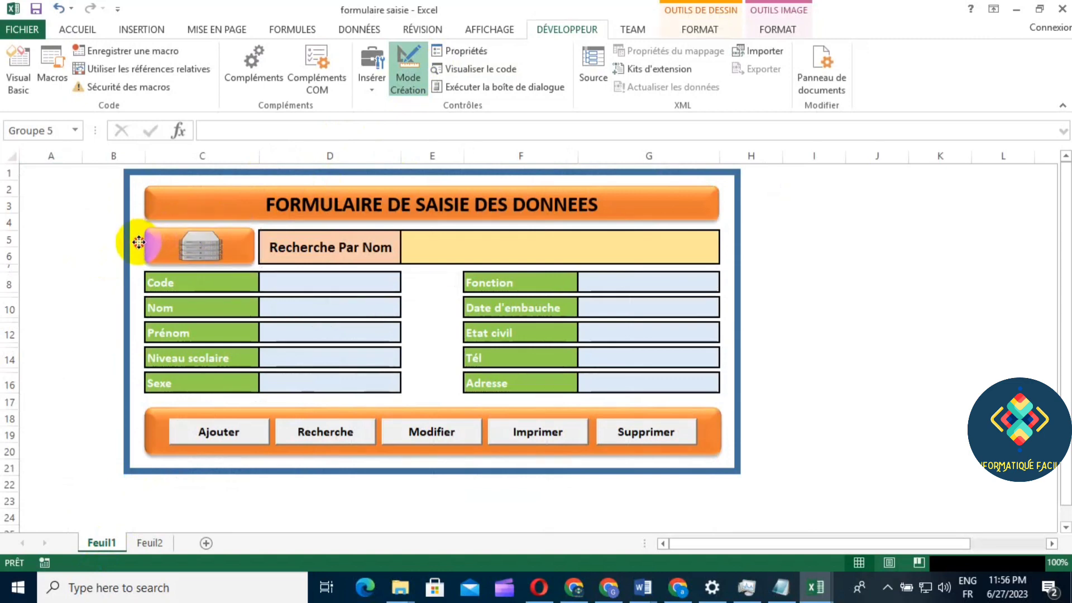
click(59, 256)
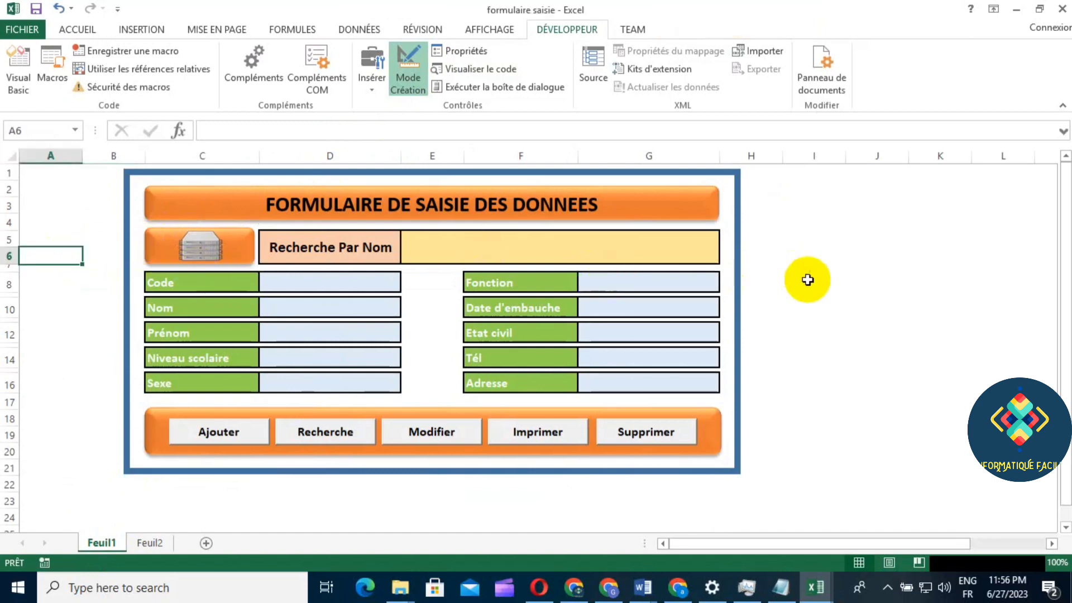
click(824, 296)
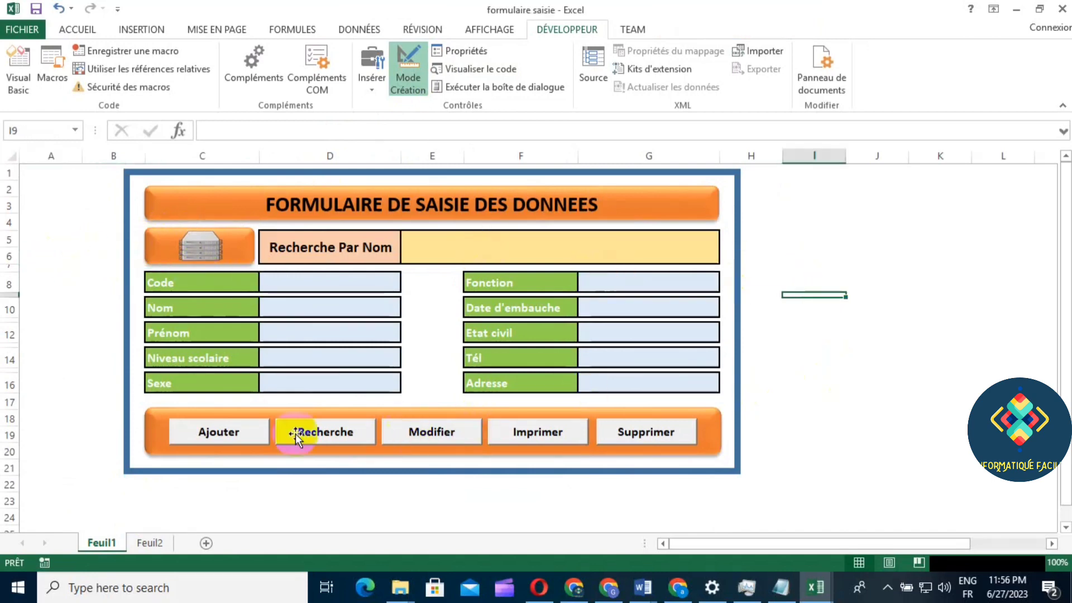
click(200, 249)
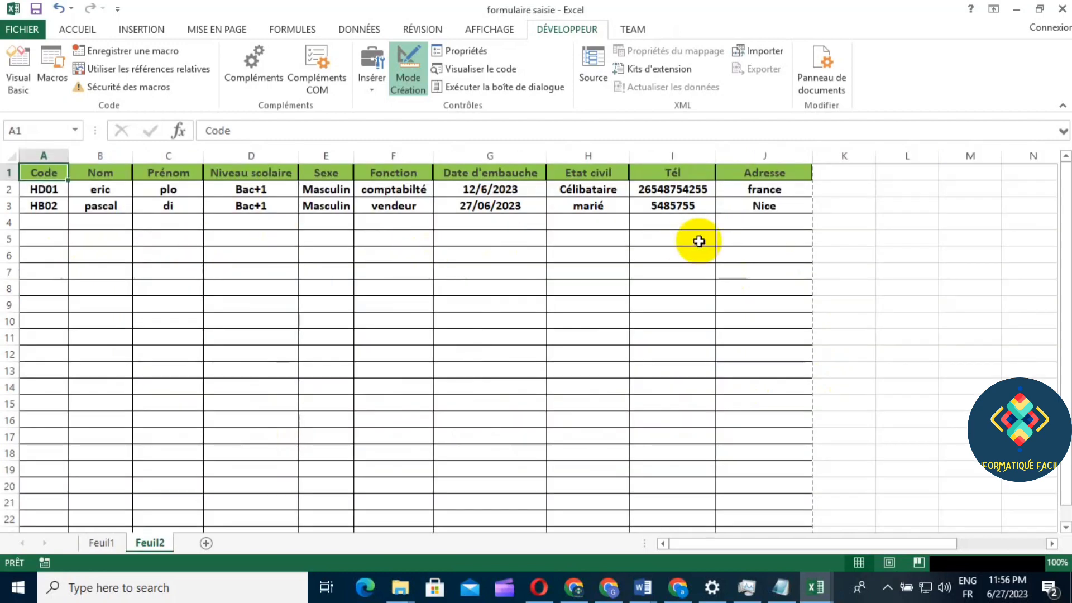
Draw a rounded rectangle shape over cells K5 to M6 beside the table
click(894, 292)
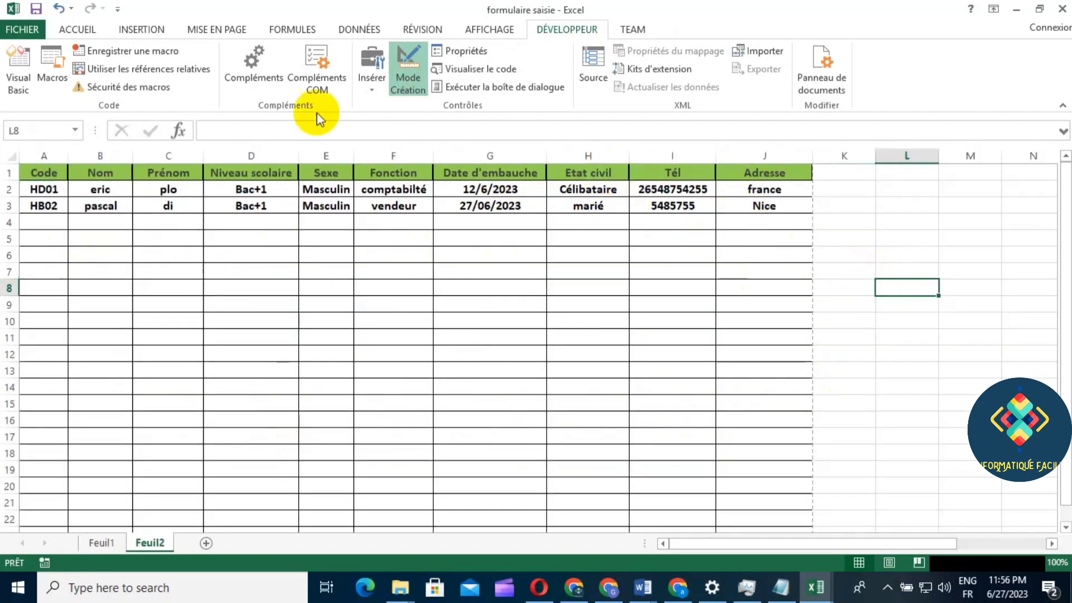
click(128, 34)
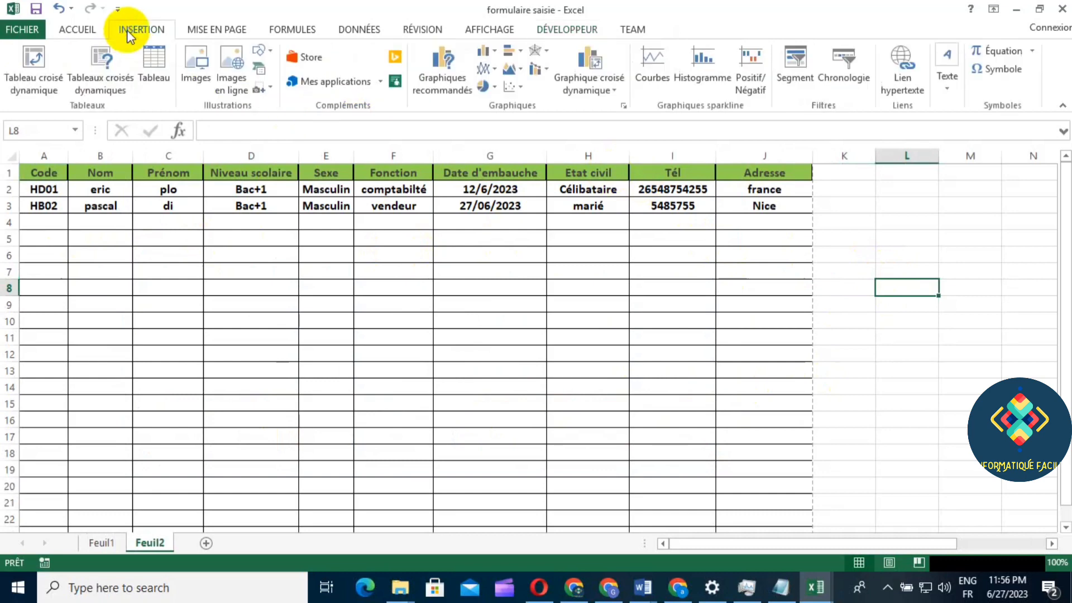
click(270, 51)
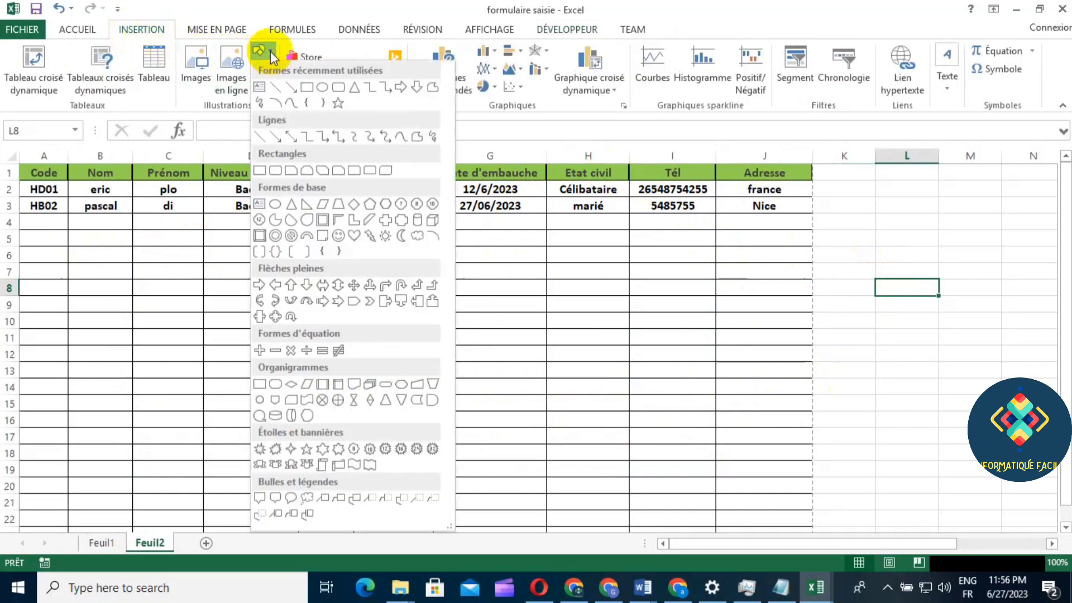
click(338, 87)
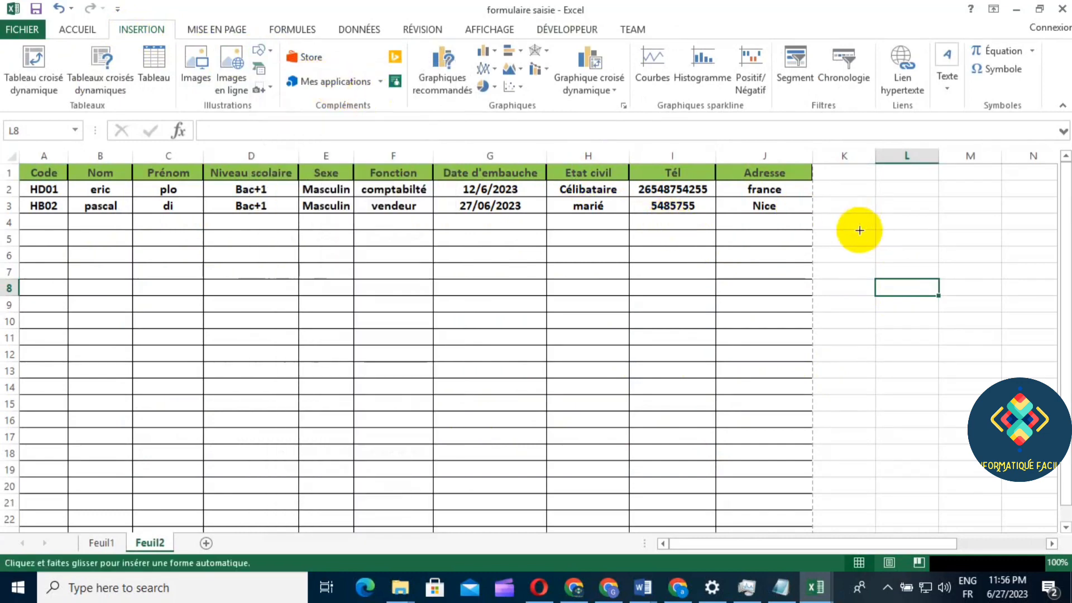
drag(849, 225, 974, 261)
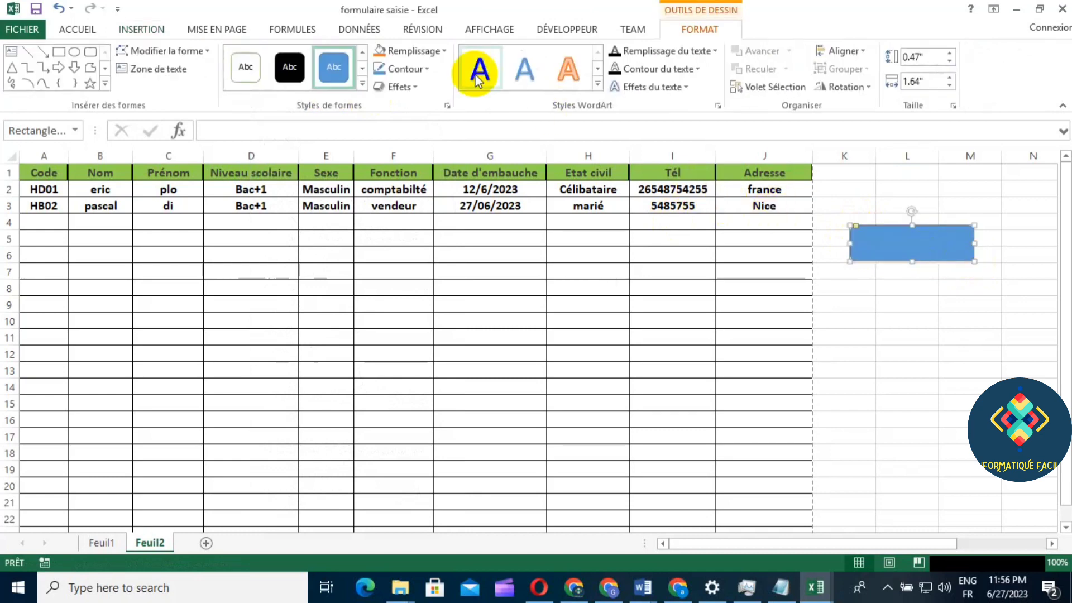
Fill the rectangle orange and apply the first preset shape effect
click(443, 53)
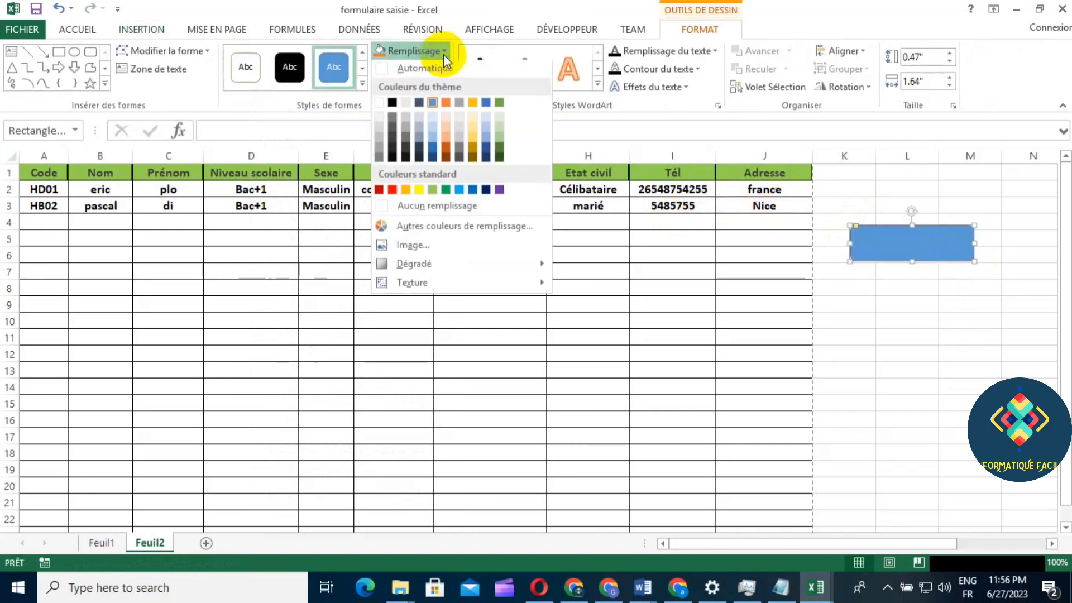
click(448, 105)
click(418, 87)
mouse_move(428, 115)
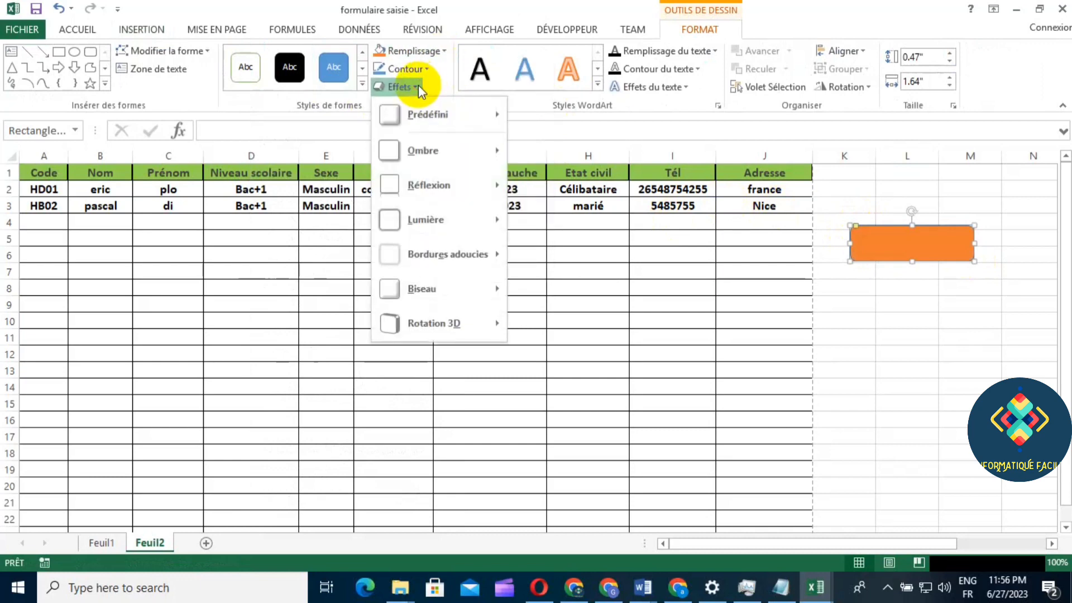
click(519, 200)
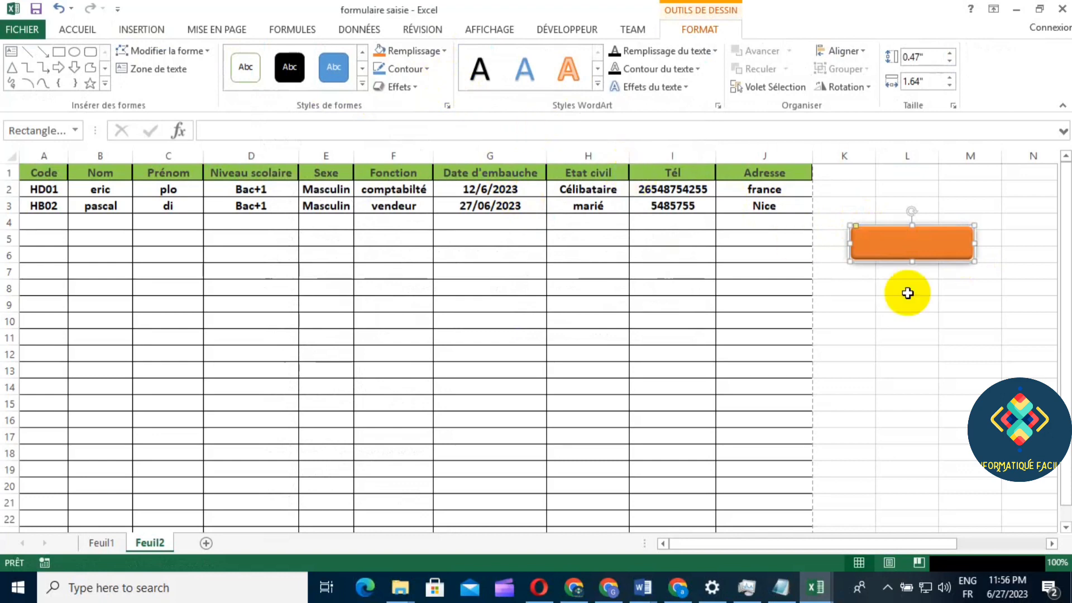
right_click(889, 246)
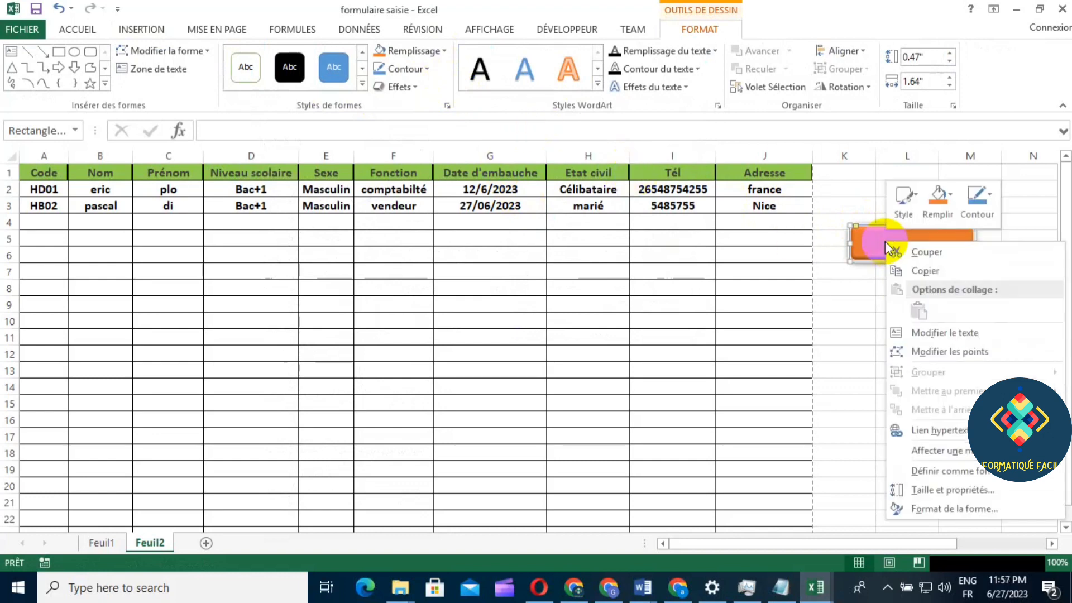
Type 'Tableau be dord' into the orange rectangle and centre it horizontally
click(942, 335)
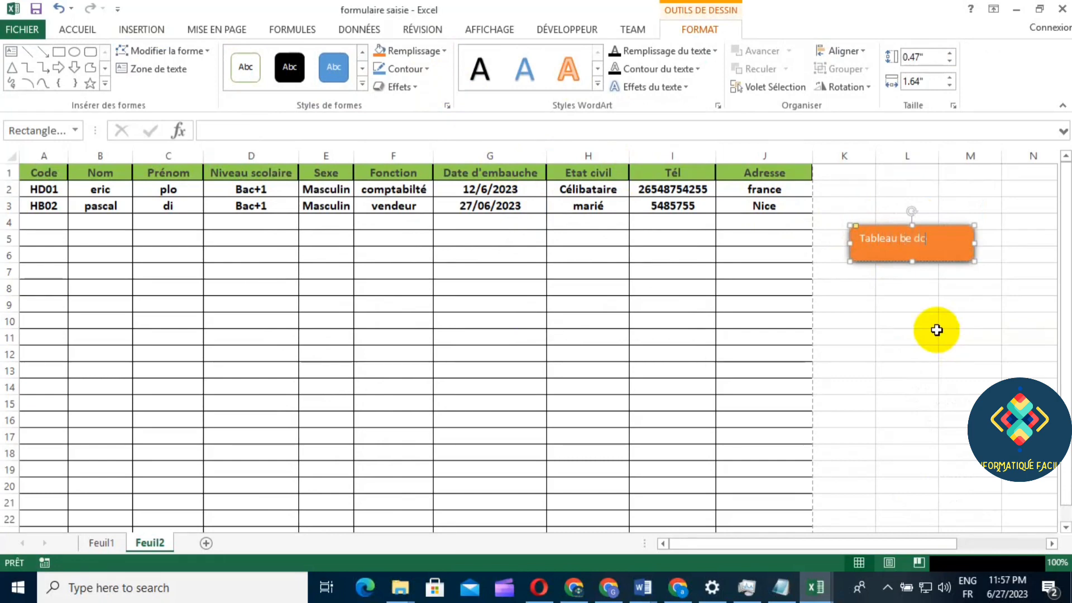
double_click(892, 239)
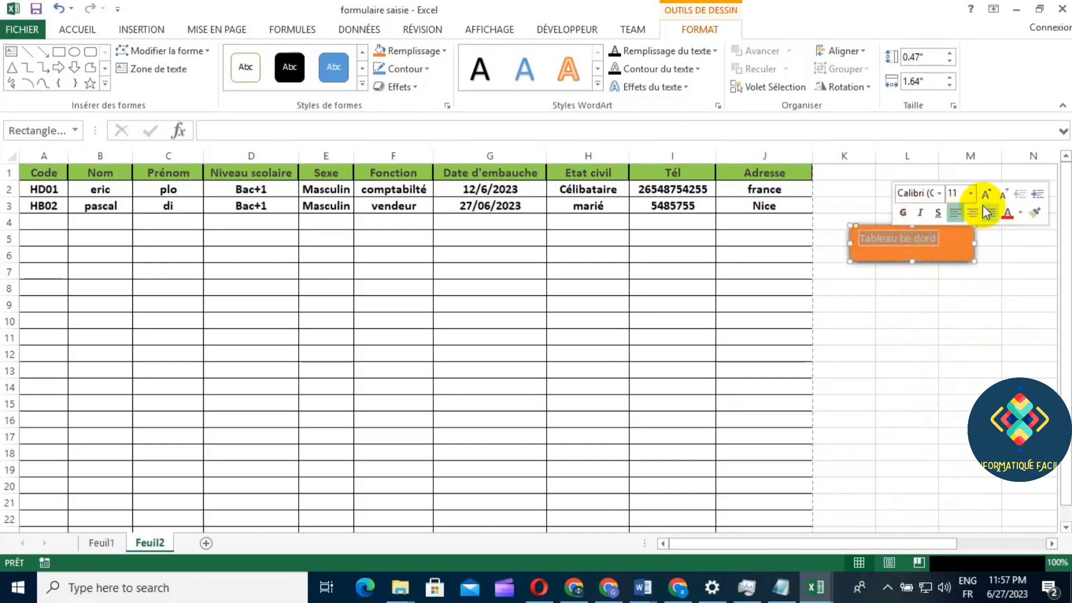
click(972, 212)
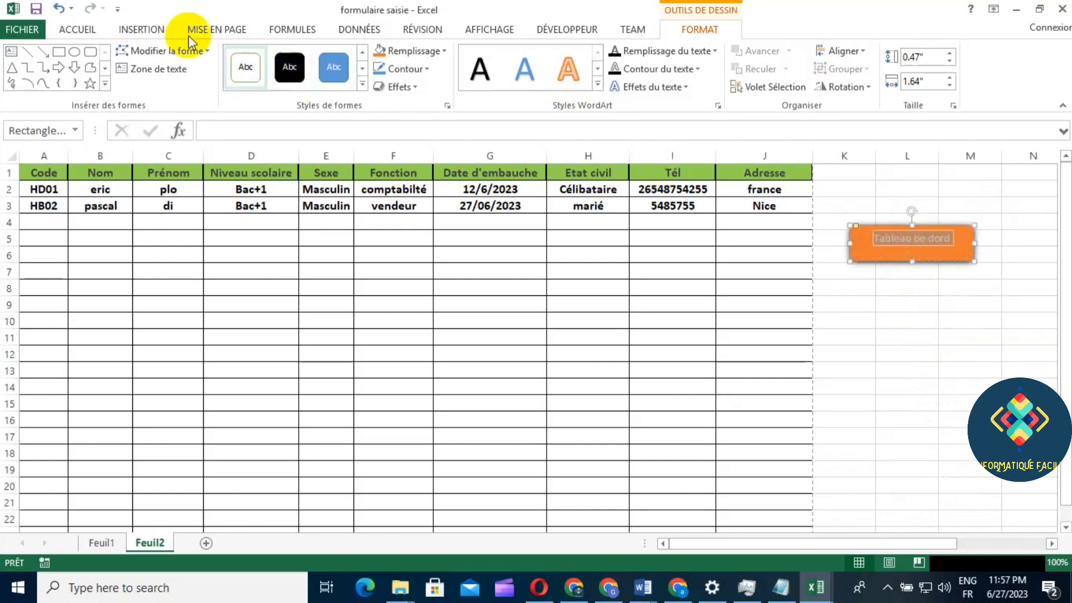
Centre the label vertically and set its font size to 14 point
click(72, 32)
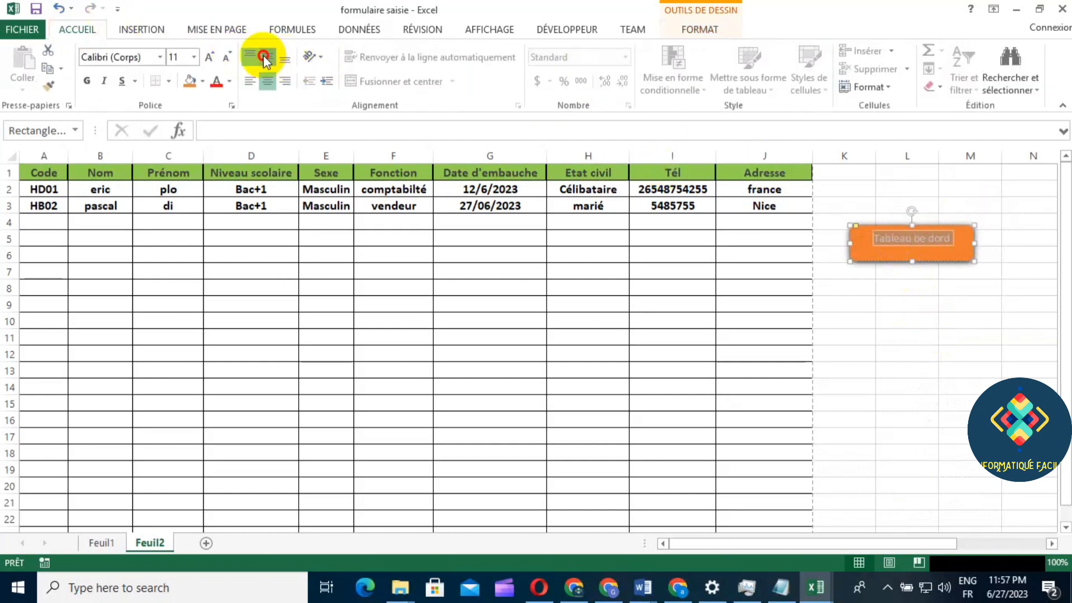
click(267, 59)
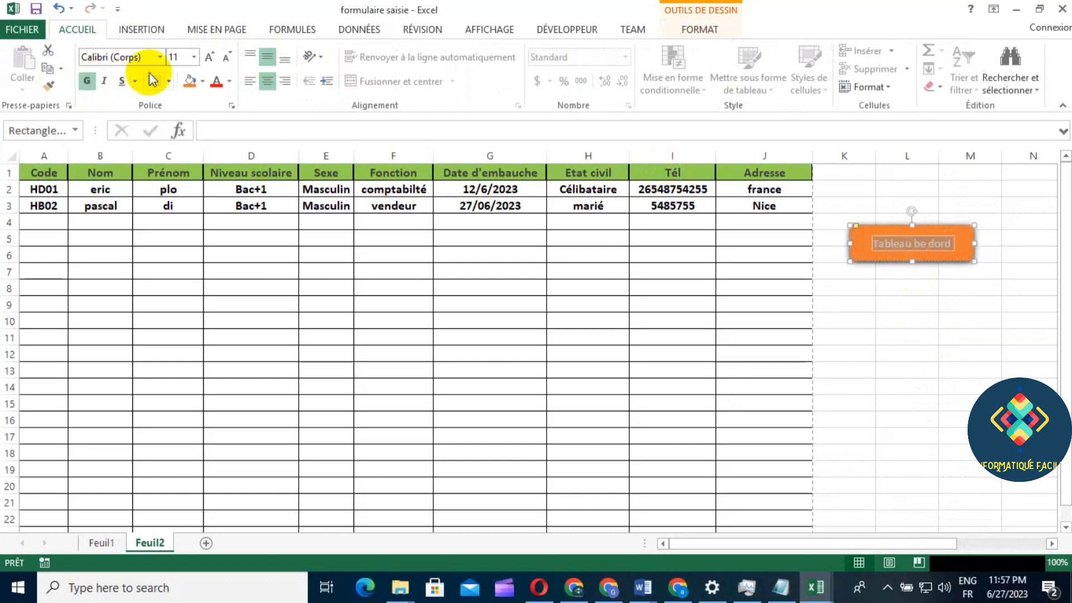
click(212, 58)
click(214, 59)
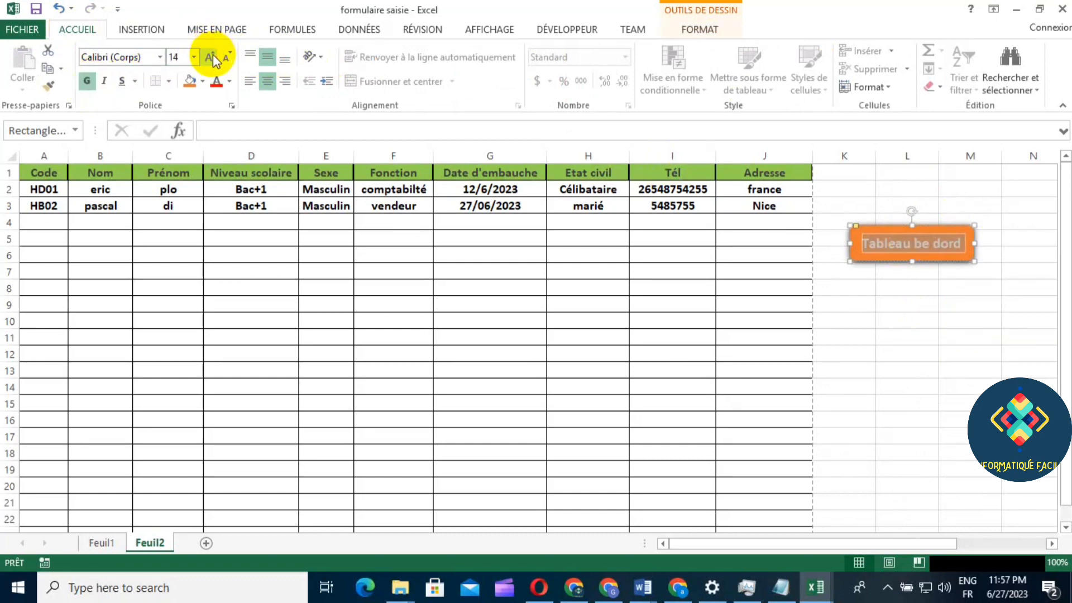
click(214, 59)
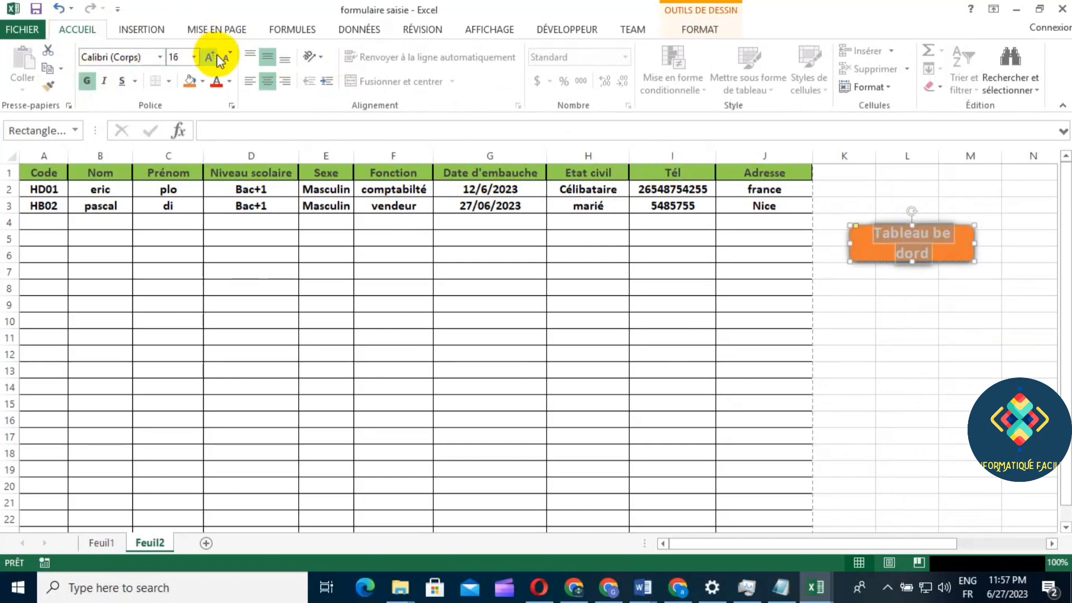
click(229, 60)
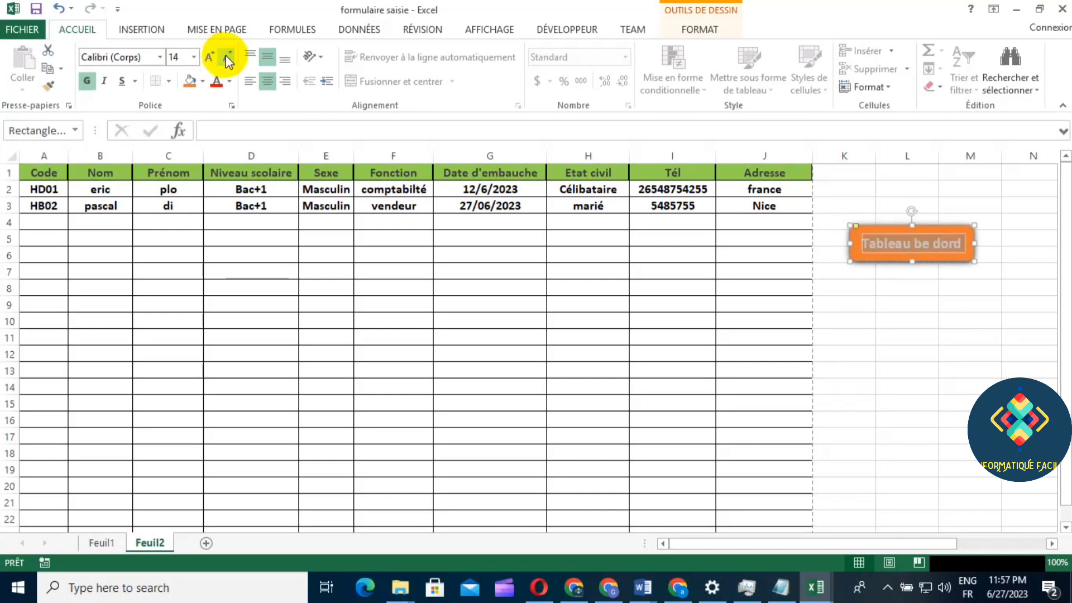
click(898, 317)
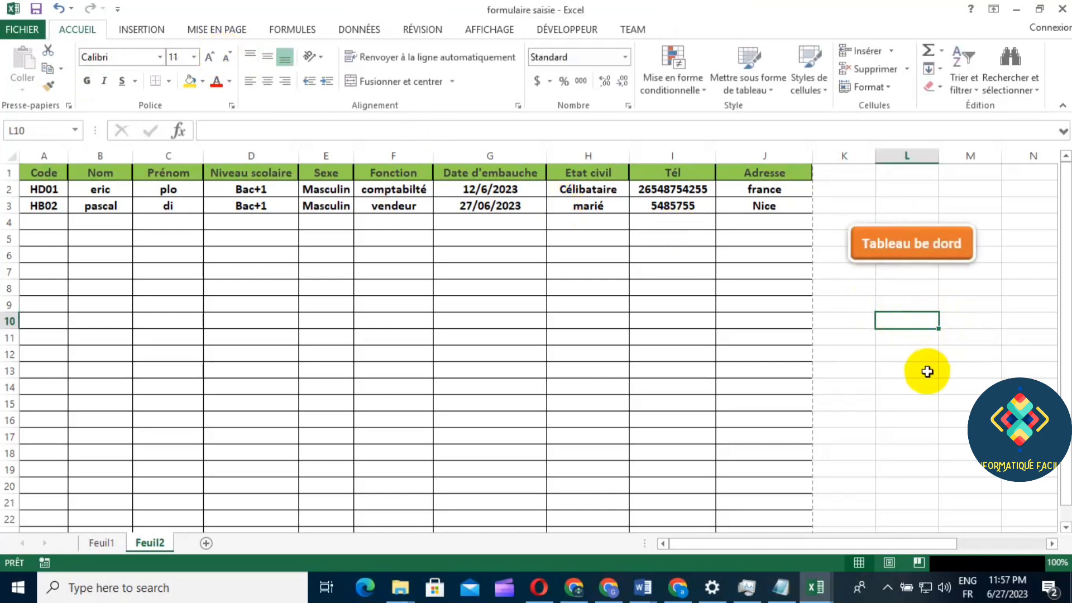
click(910, 252)
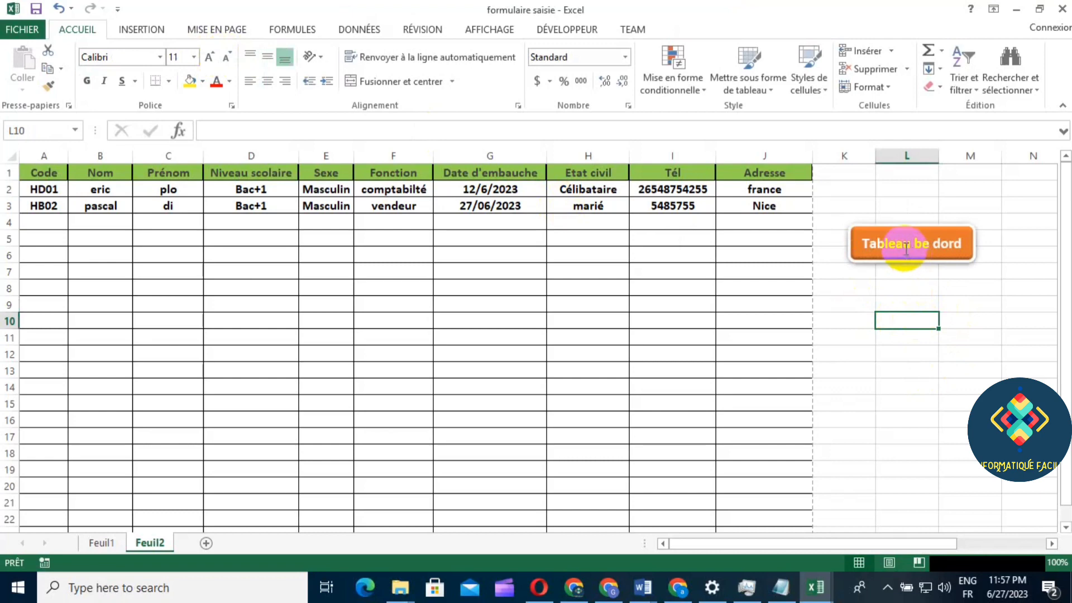
Hyperlink the orange shape to Feuil1, a place in this workbook
right_click(896, 258)
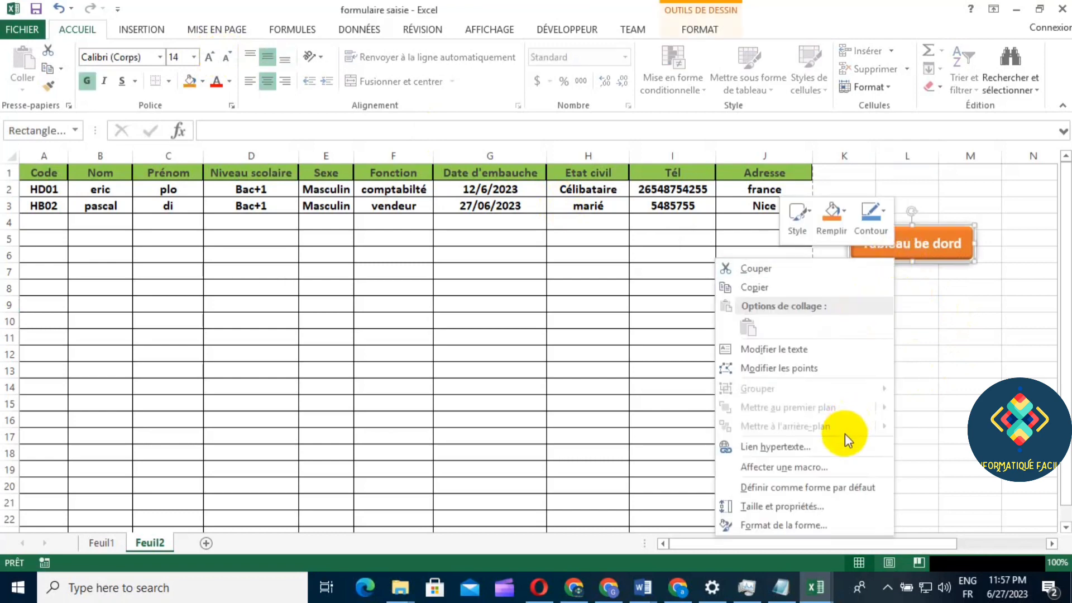
click(790, 448)
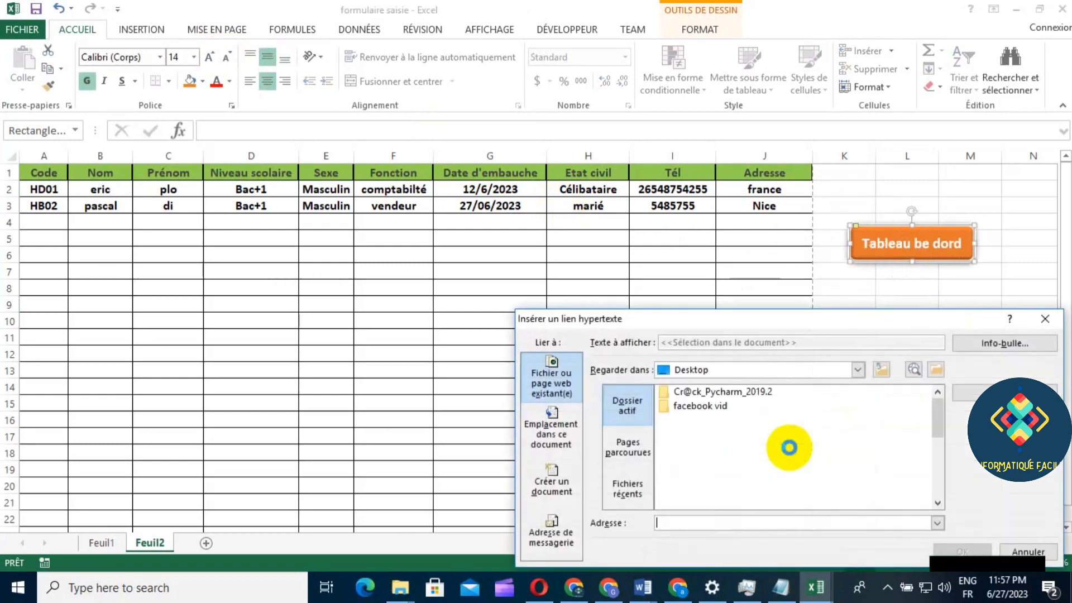
click(555, 443)
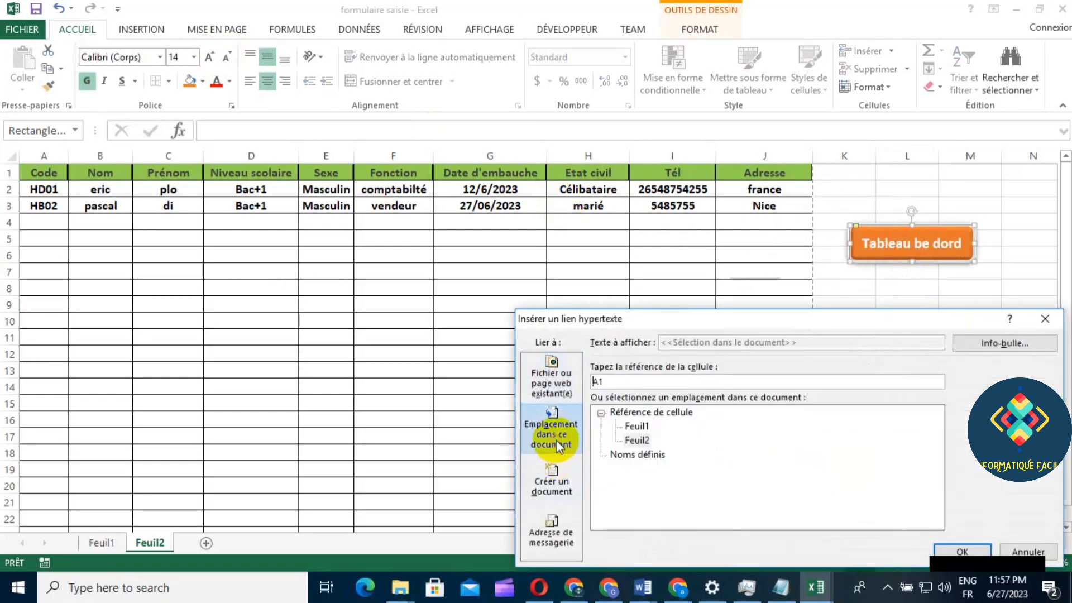
click(632, 427)
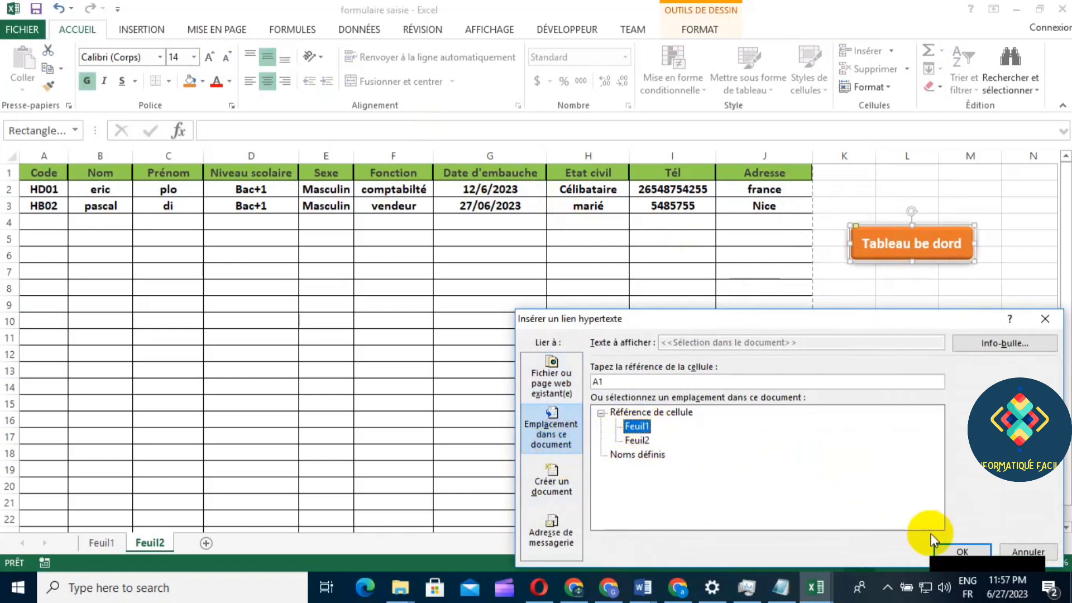
click(955, 548)
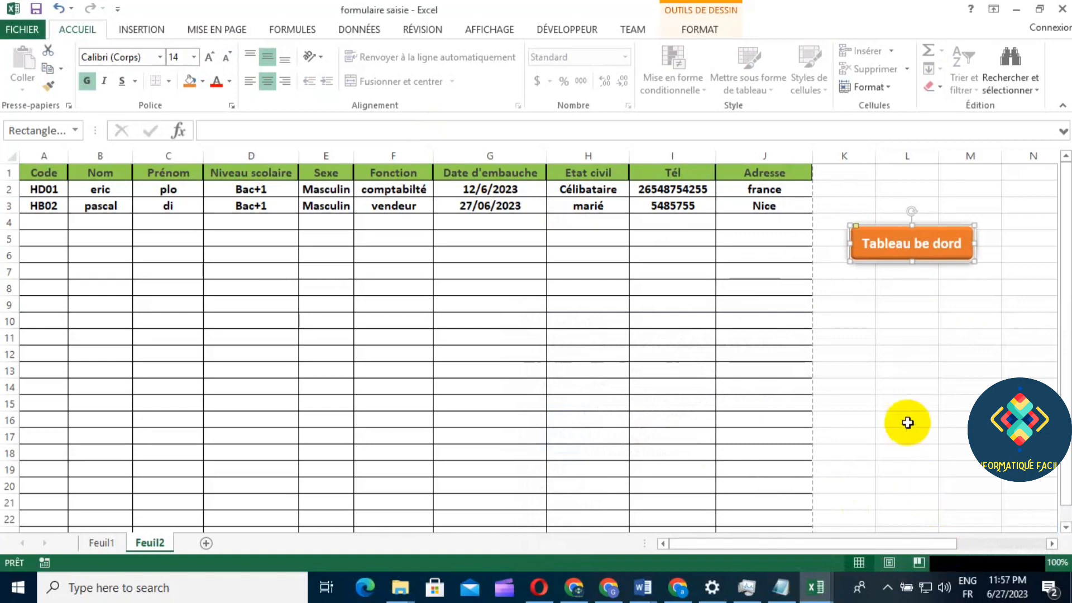
Test the Tableau be dord link by jumping between Feuil1 and Feuil2
click(871, 371)
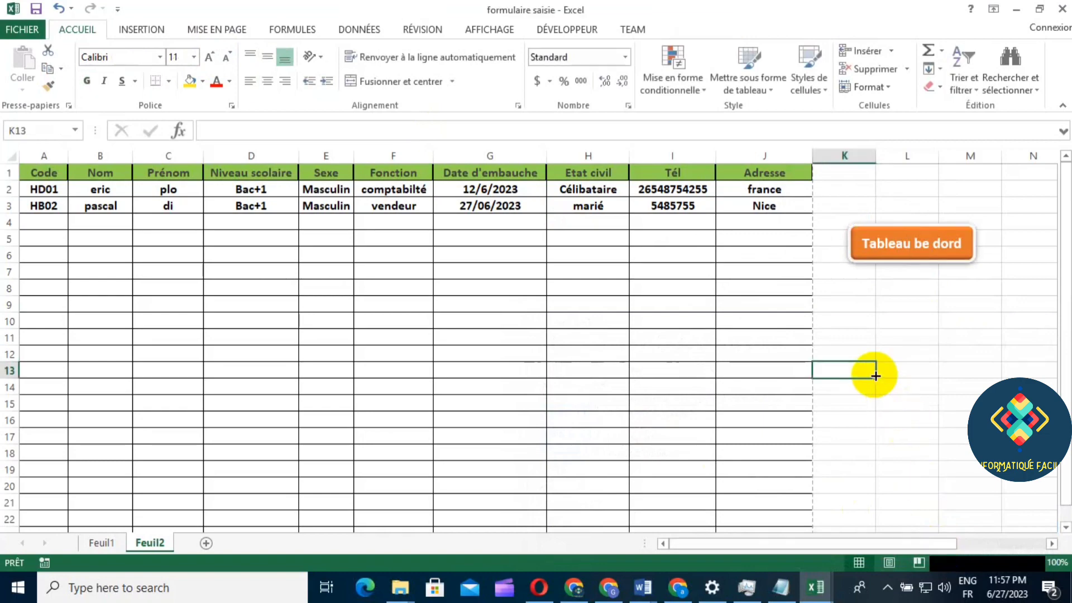
click(912, 256)
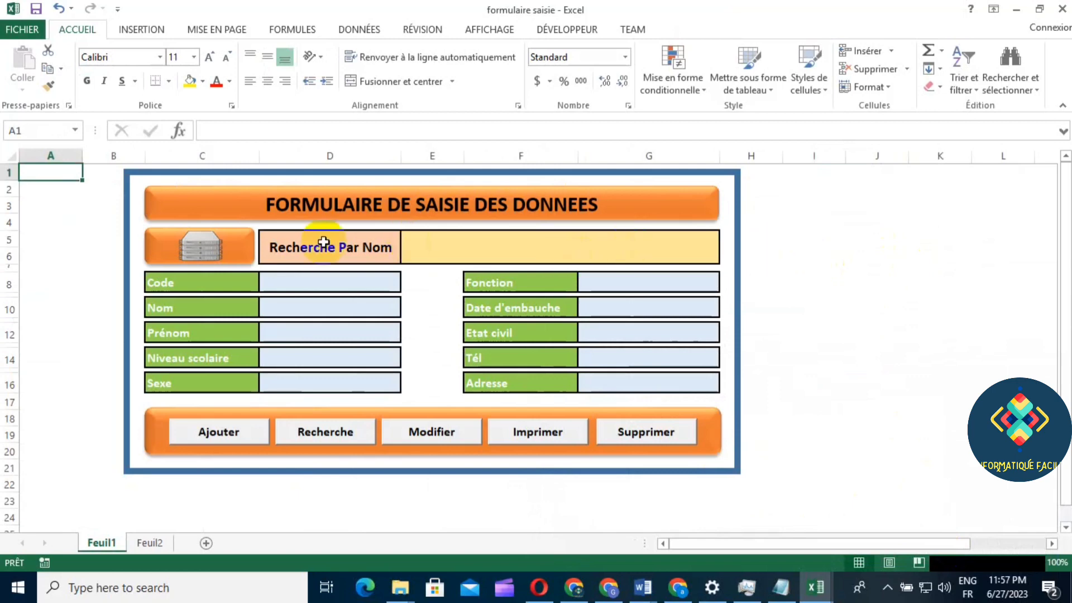
click(217, 258)
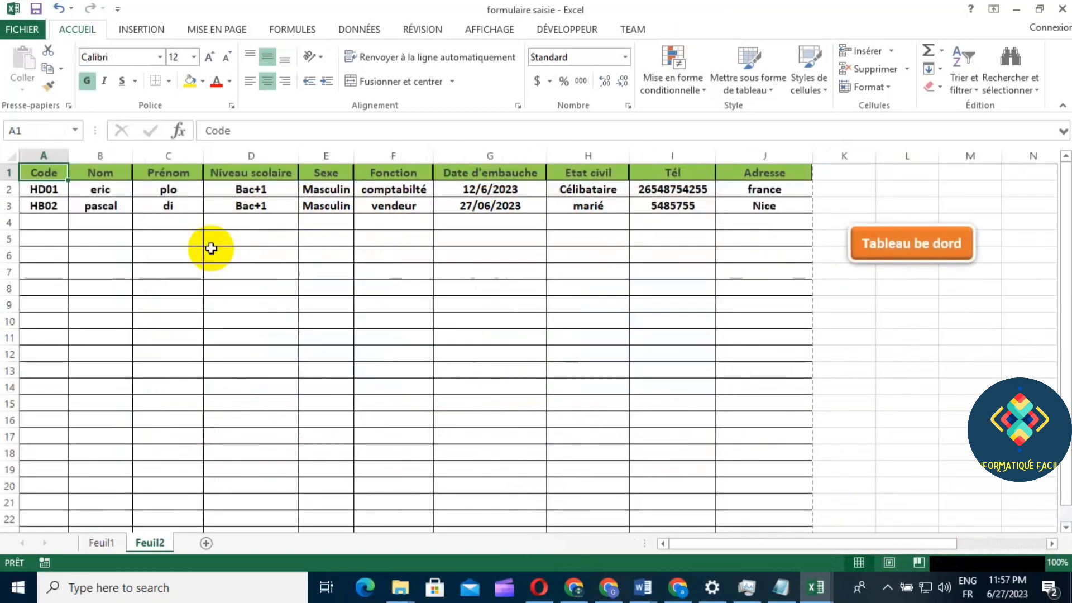
click(899, 239)
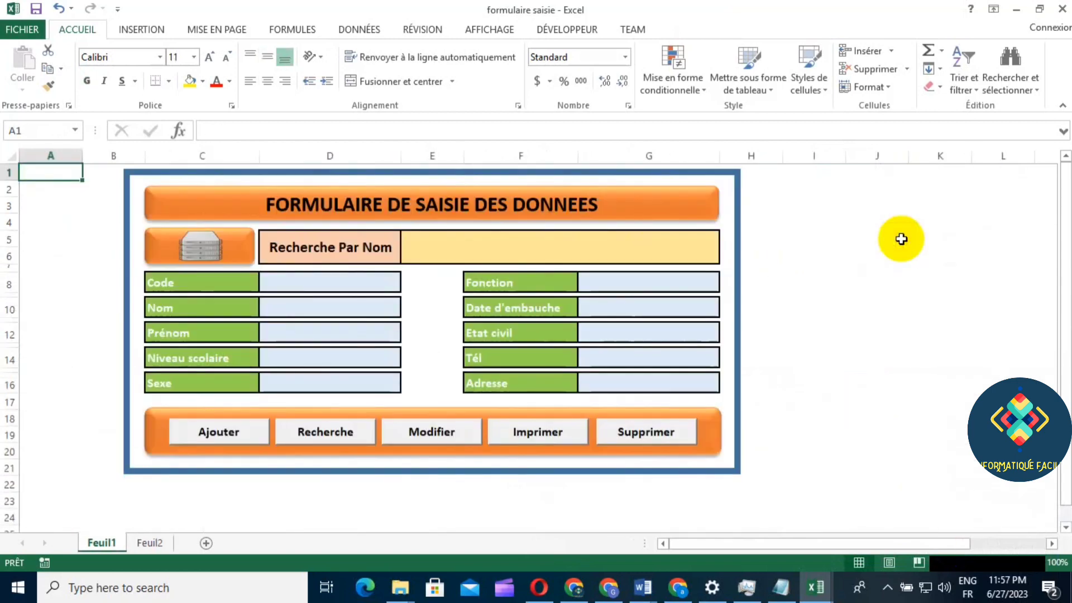
click(886, 257)
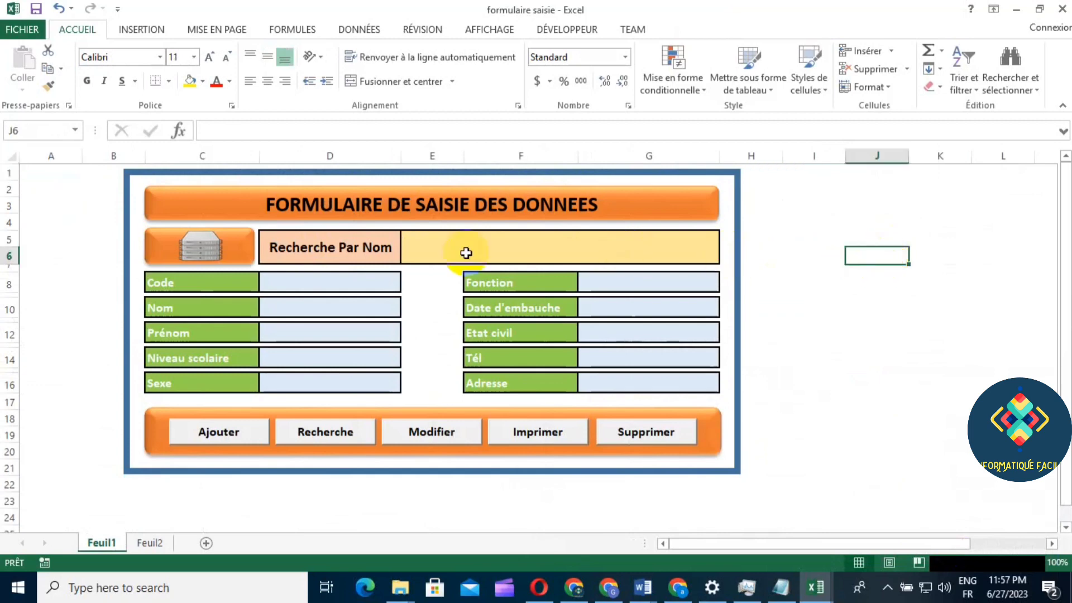
Enter code HB03, the employee's last name, and first name 'do' in the form
click(335, 283)
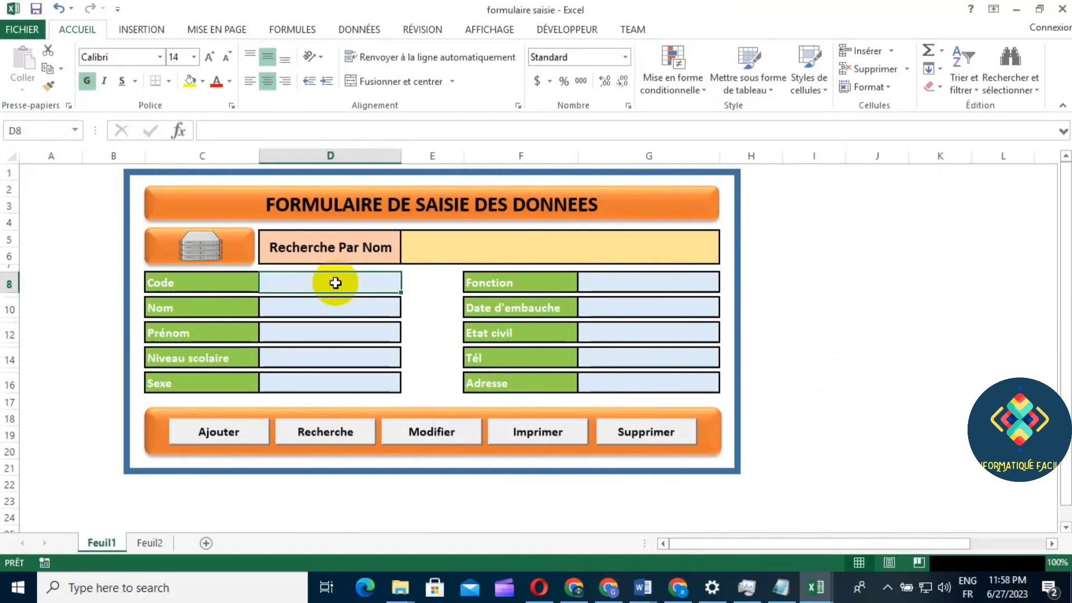
text(H)
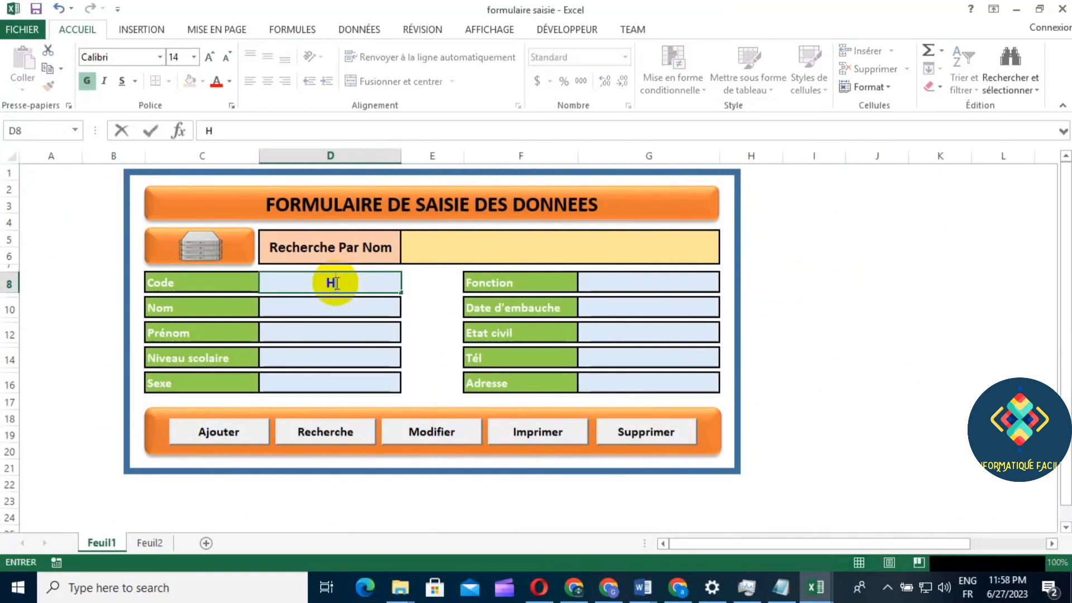
text(B03)
click(338, 307)
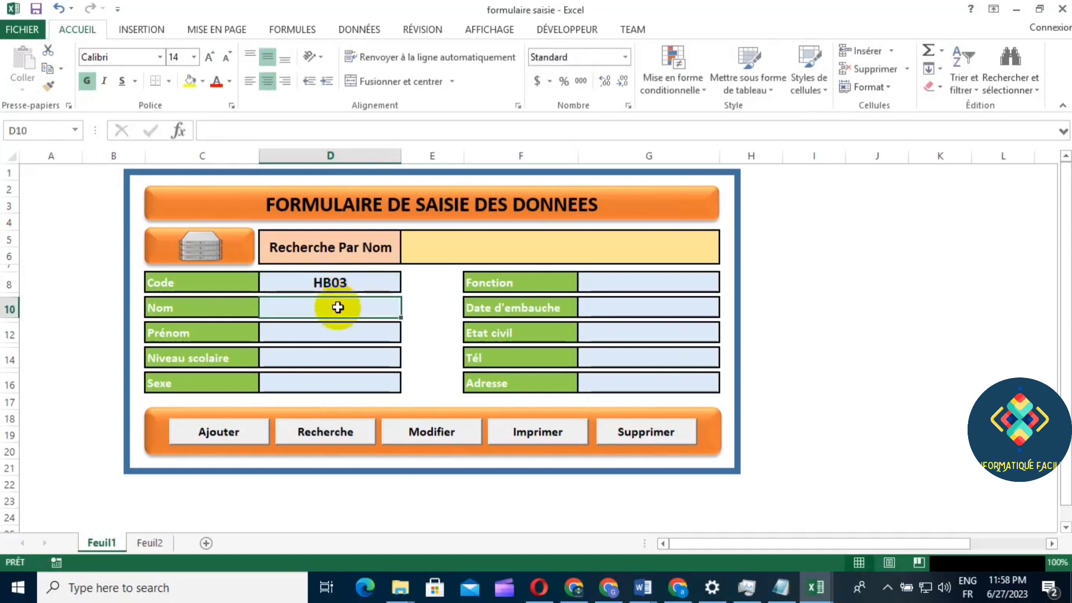
text(Sara)
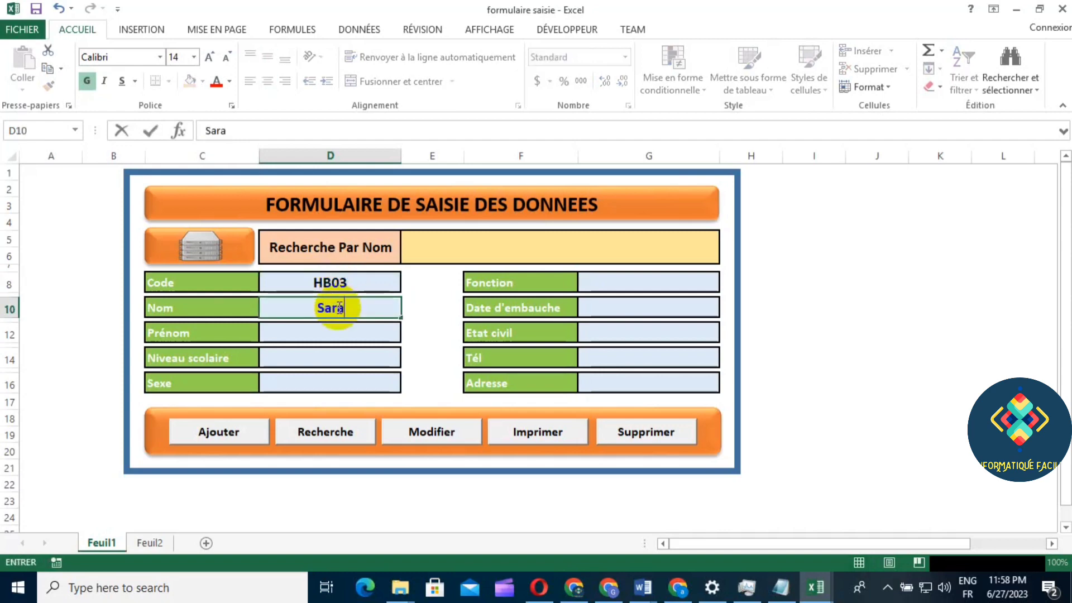
text(h)
click(335, 330)
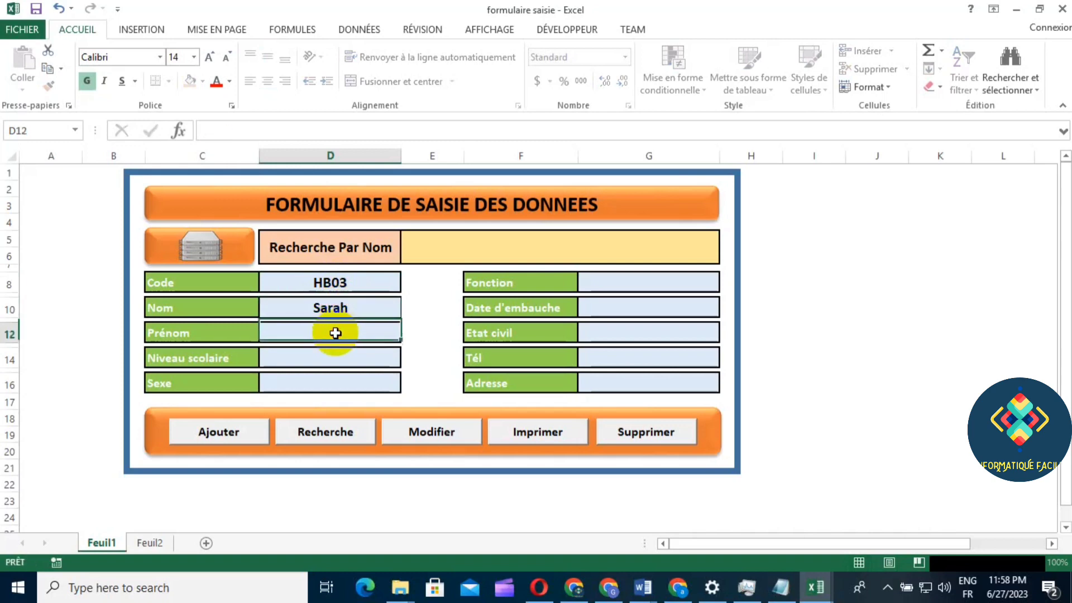
text(do)
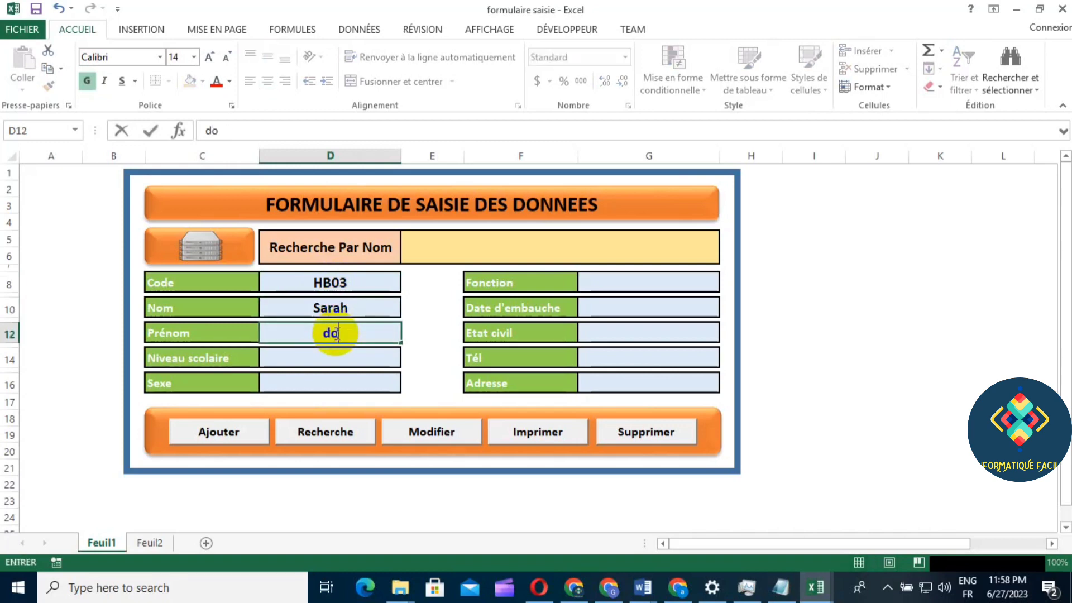
click(328, 354)
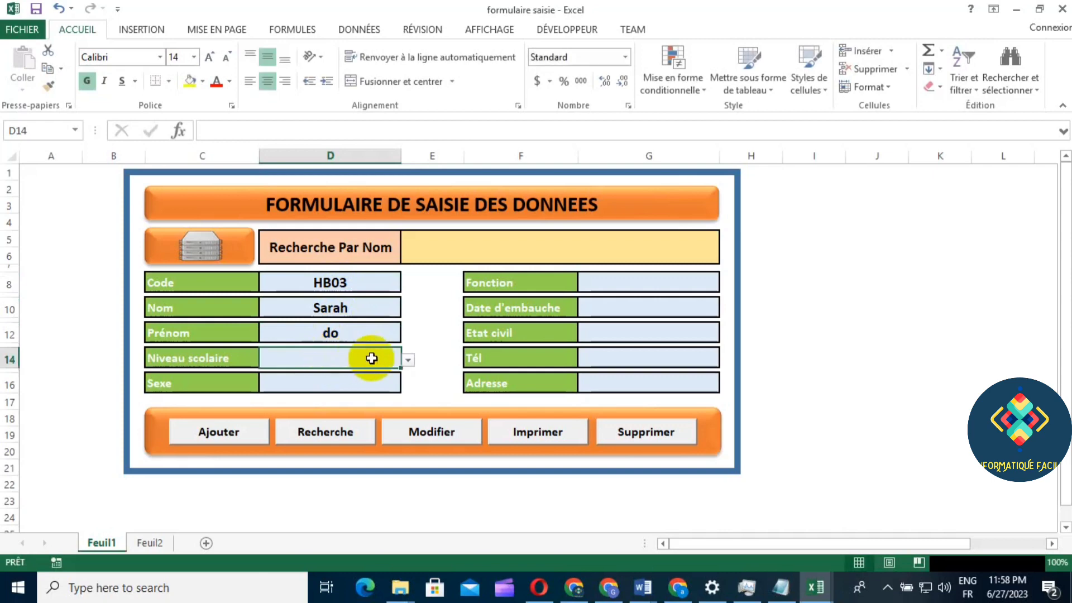
Choose Bac+2 for Niveau scolaire, Féminin for Sexe and comptabilté for Fonction
click(407, 360)
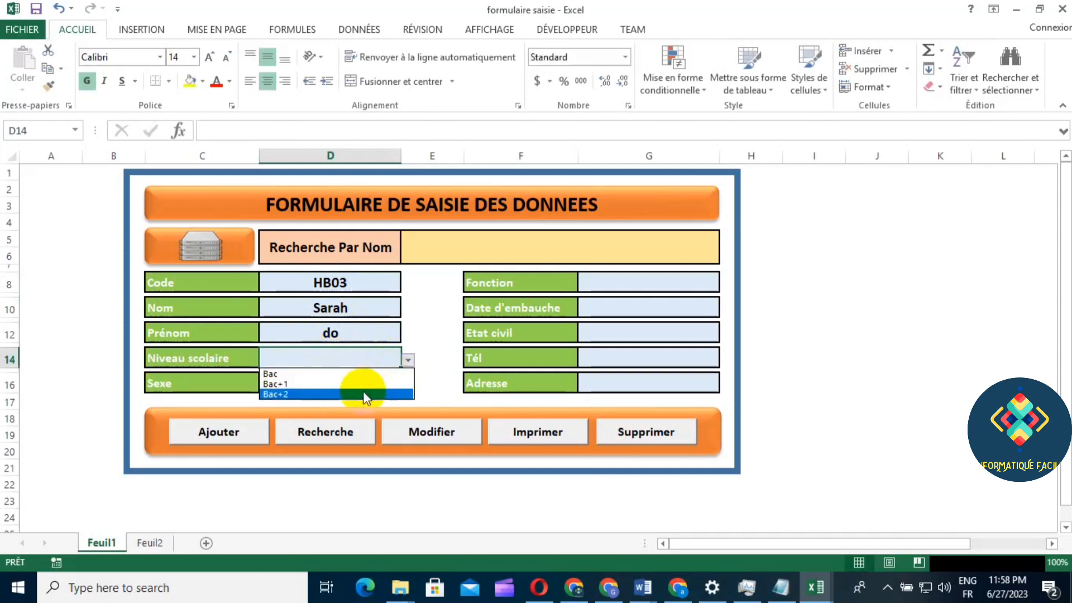
click(363, 390)
click(352, 384)
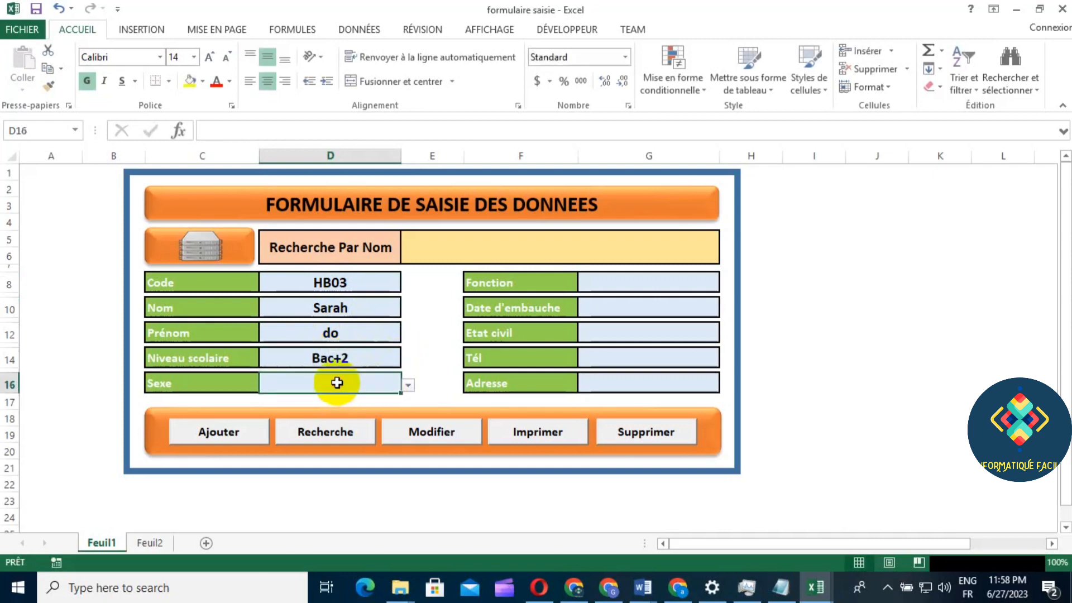
click(410, 382)
click(347, 410)
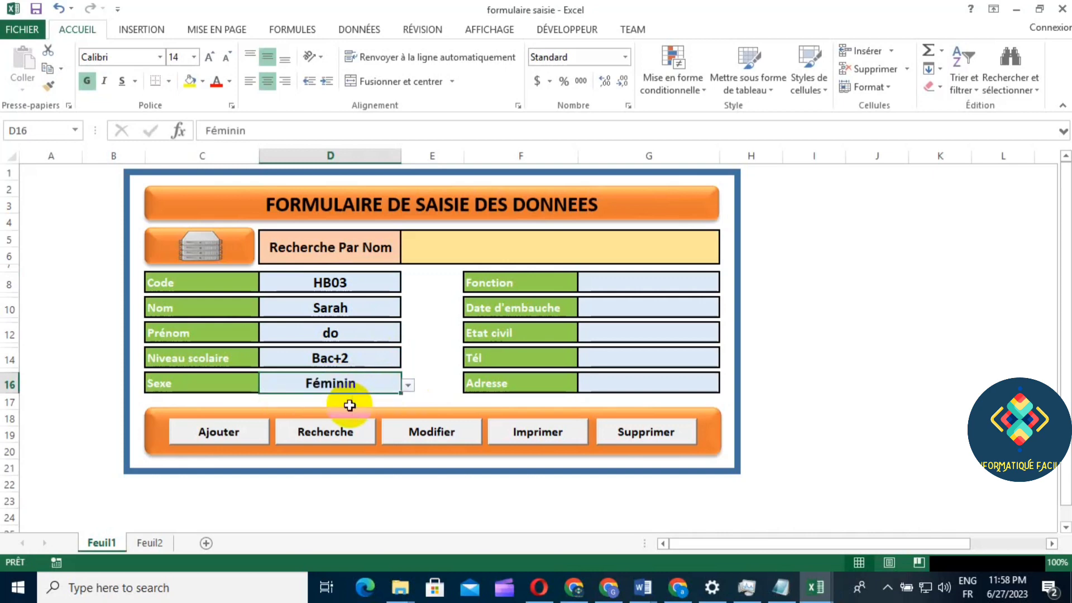
click(645, 281)
click(727, 284)
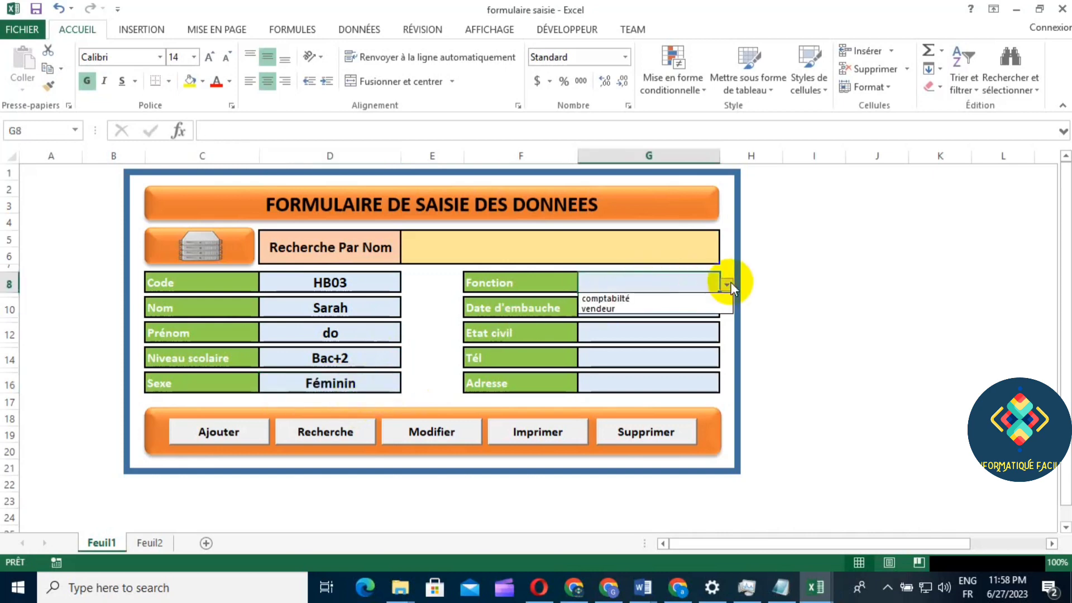
click(692, 298)
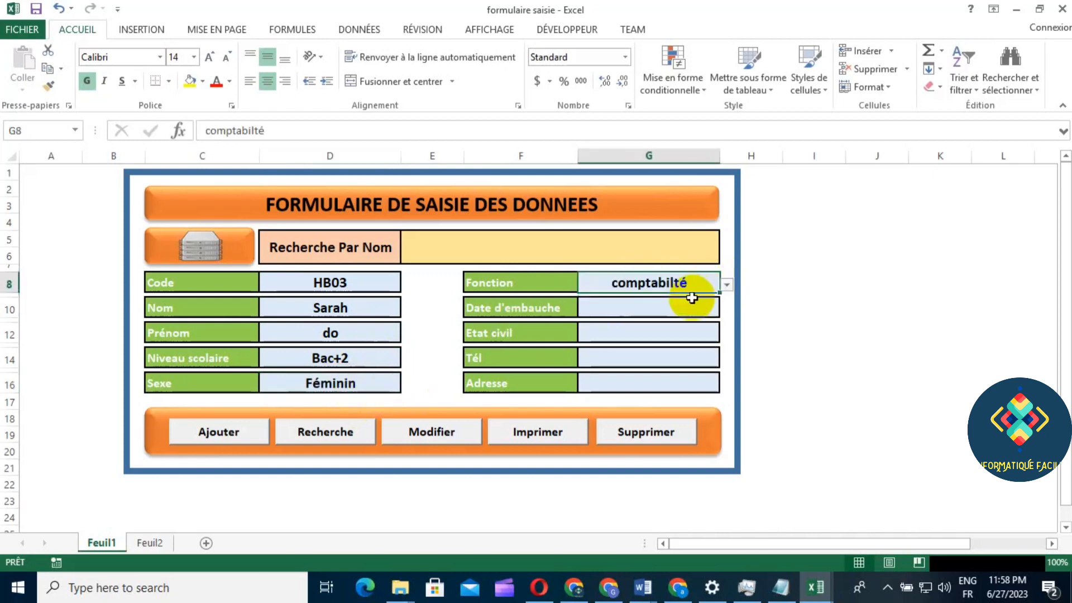
Enter hire date 12/12/2021, Célibataire status, the phone number and address 'paris'
click(691, 307)
text(1)
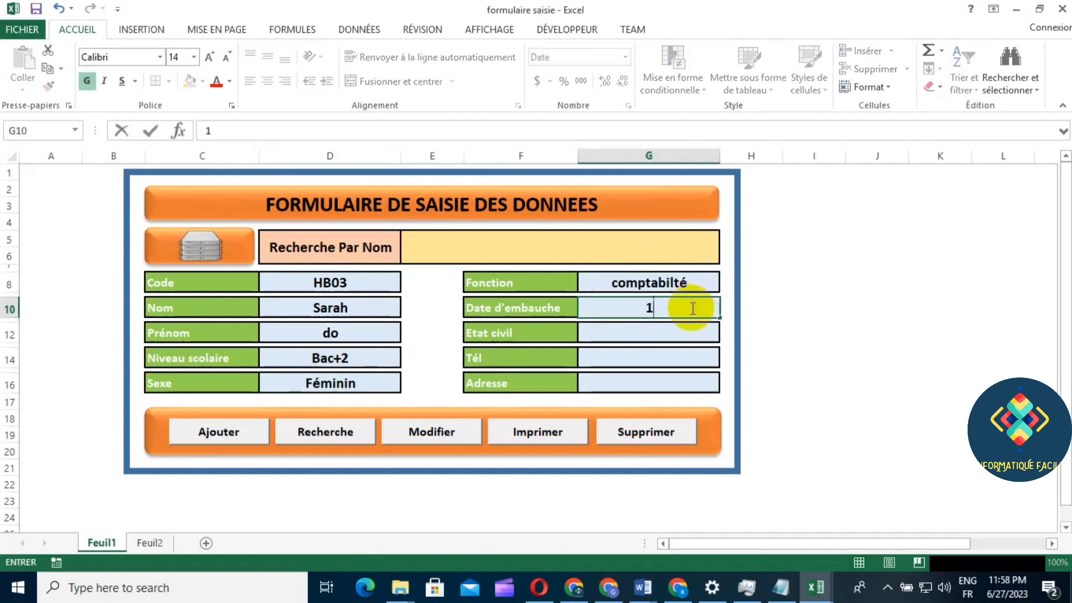
text(2/12)
text(/2)
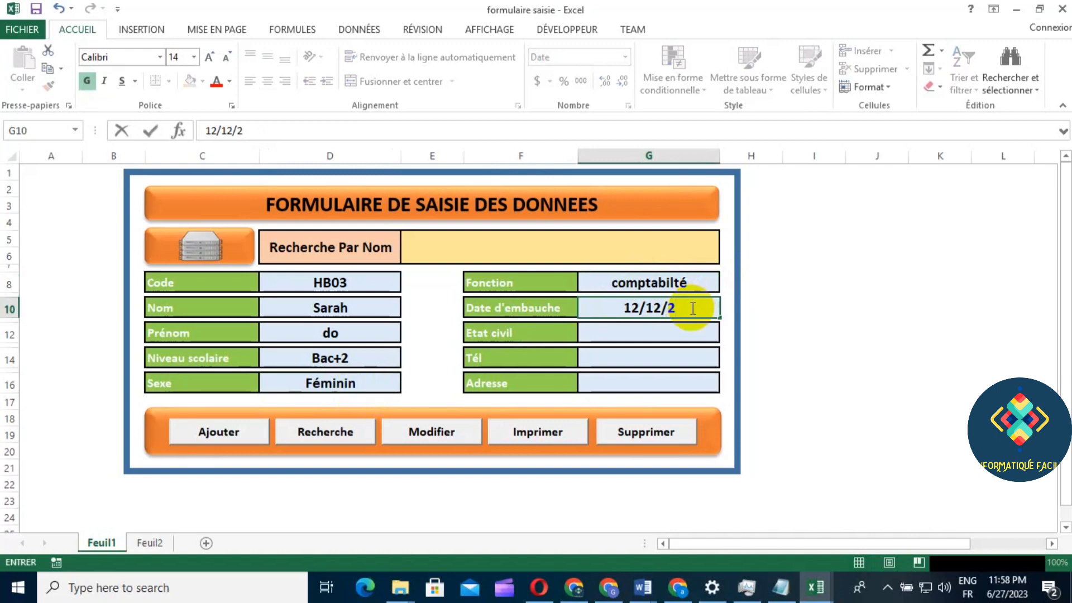
text(021)
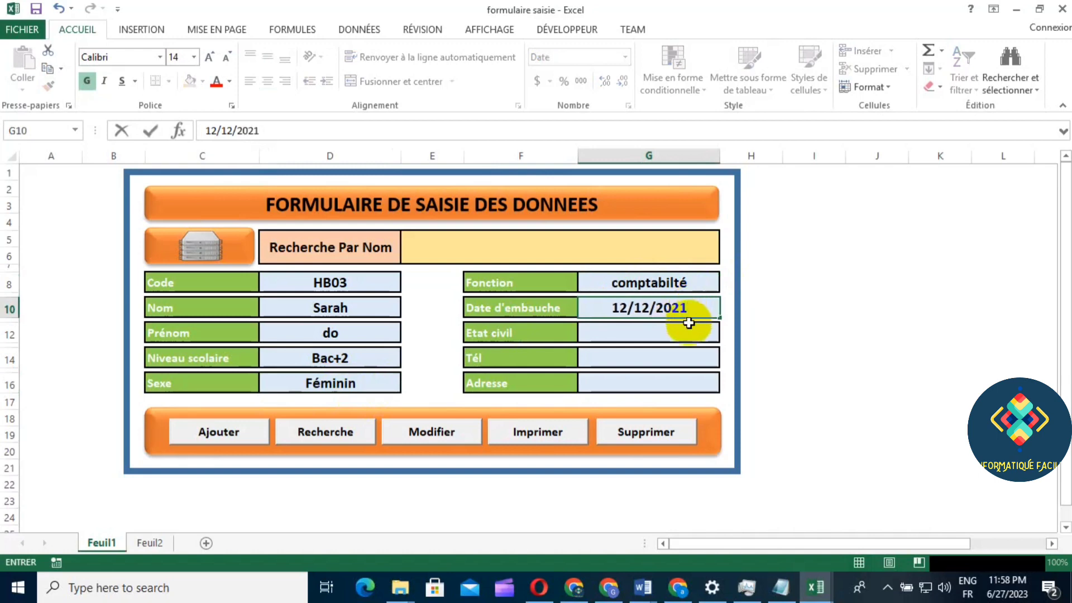
click(689, 330)
click(726, 335)
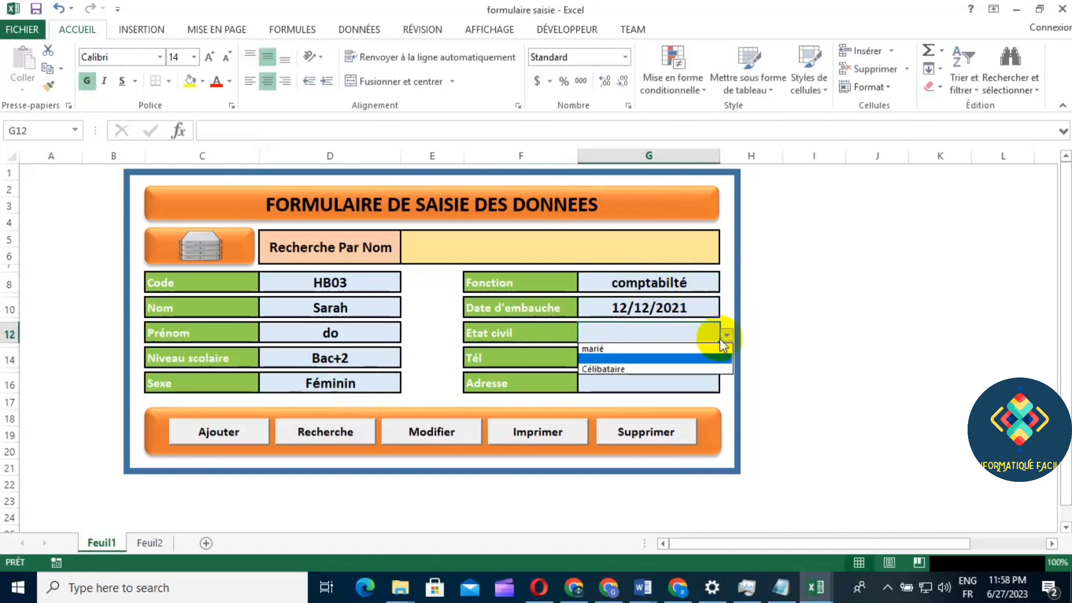
click(692, 366)
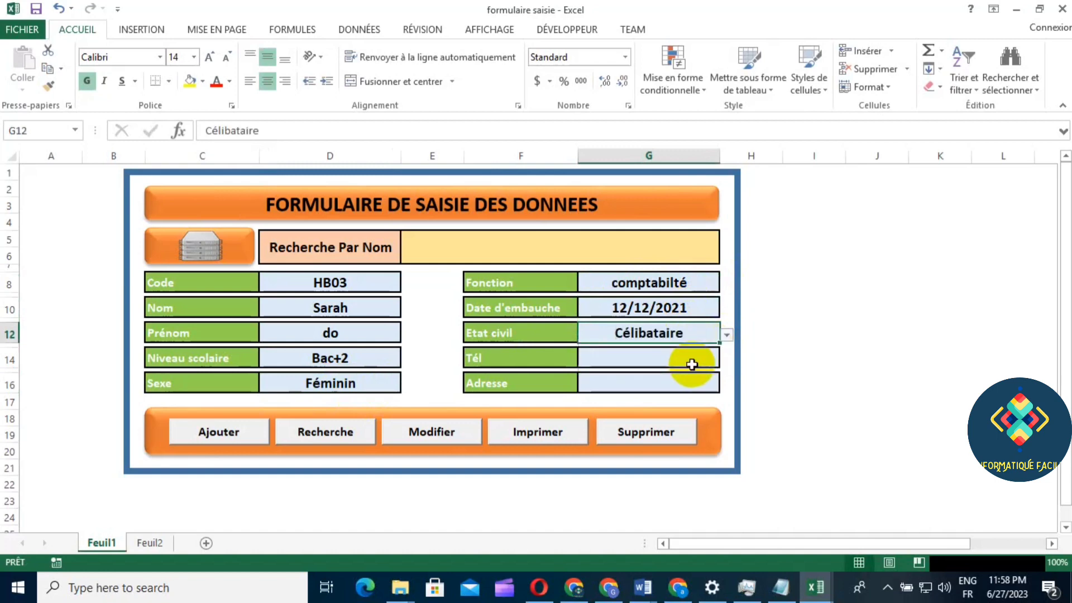
click(691, 364)
text(2541)
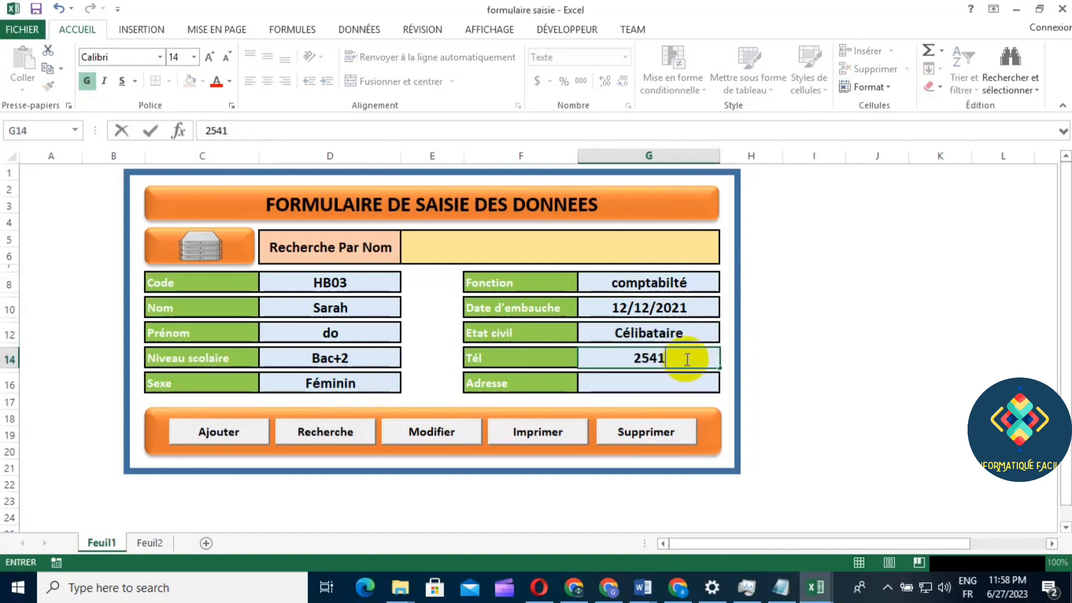
text(25452)
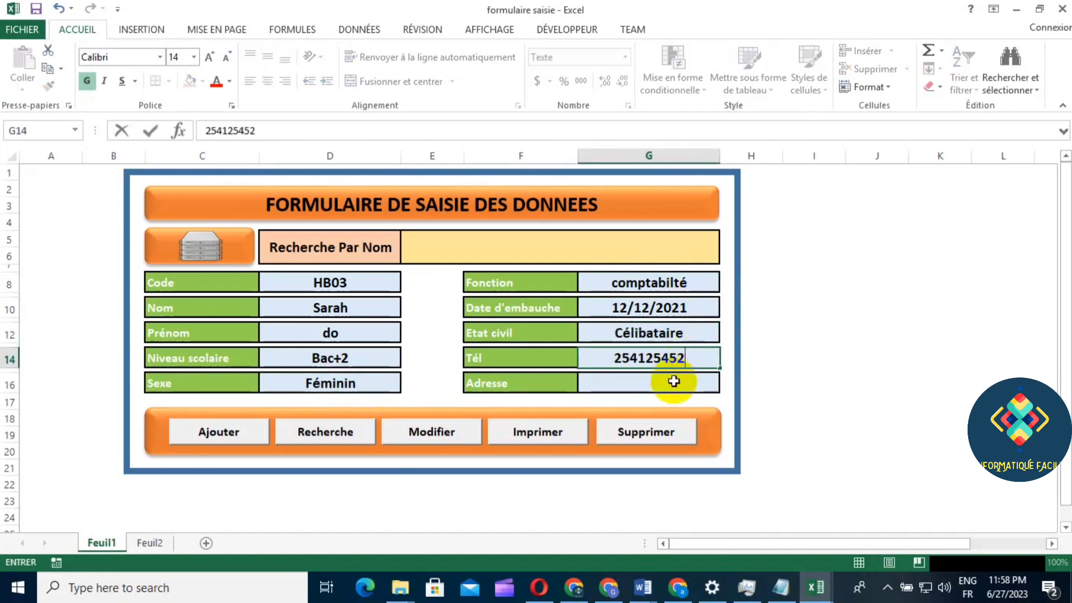
click(672, 385)
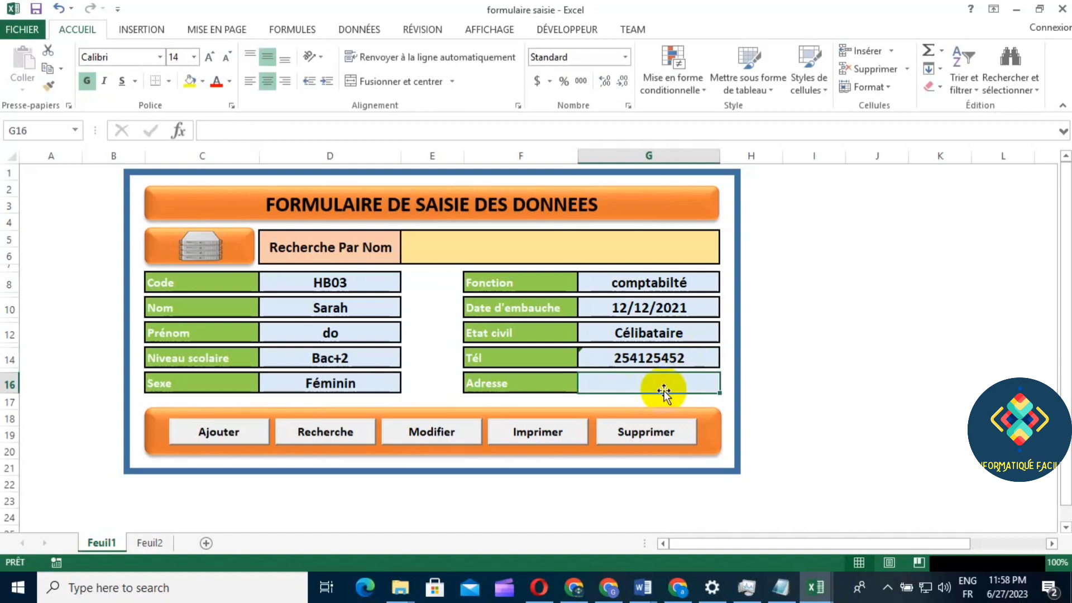
text(pa)
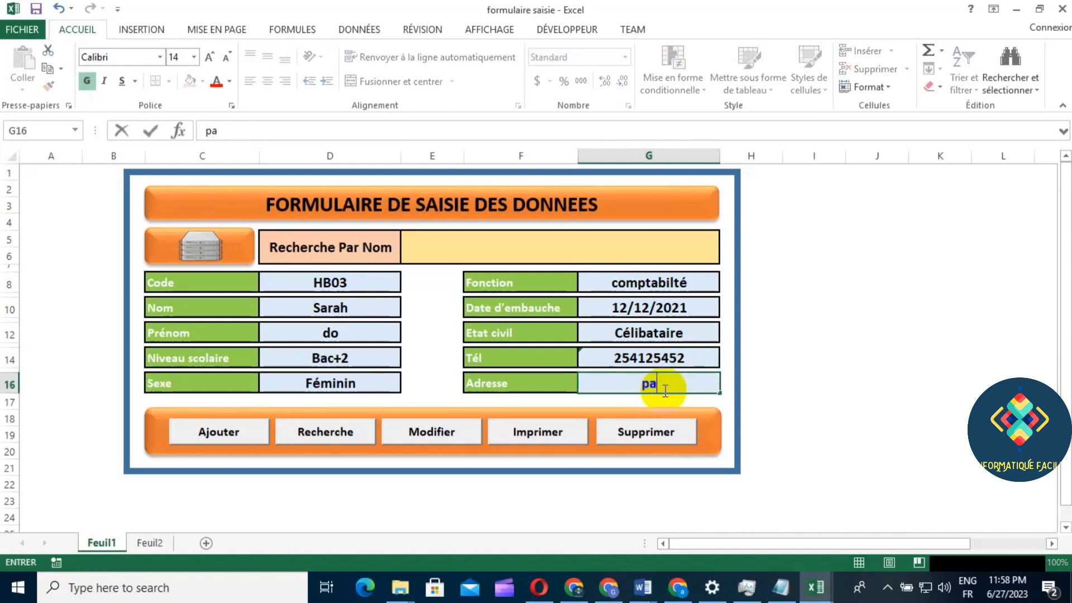
text(ris)
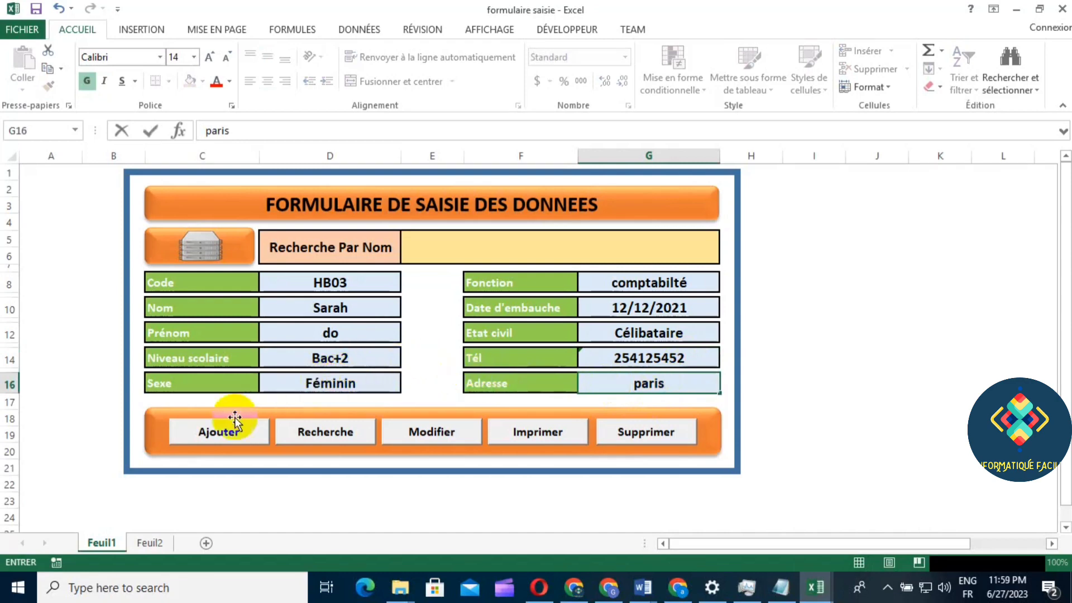
Turn off design mode, save the record with Ajouter and acknowledge 'Bien enregistré'
click(222, 431)
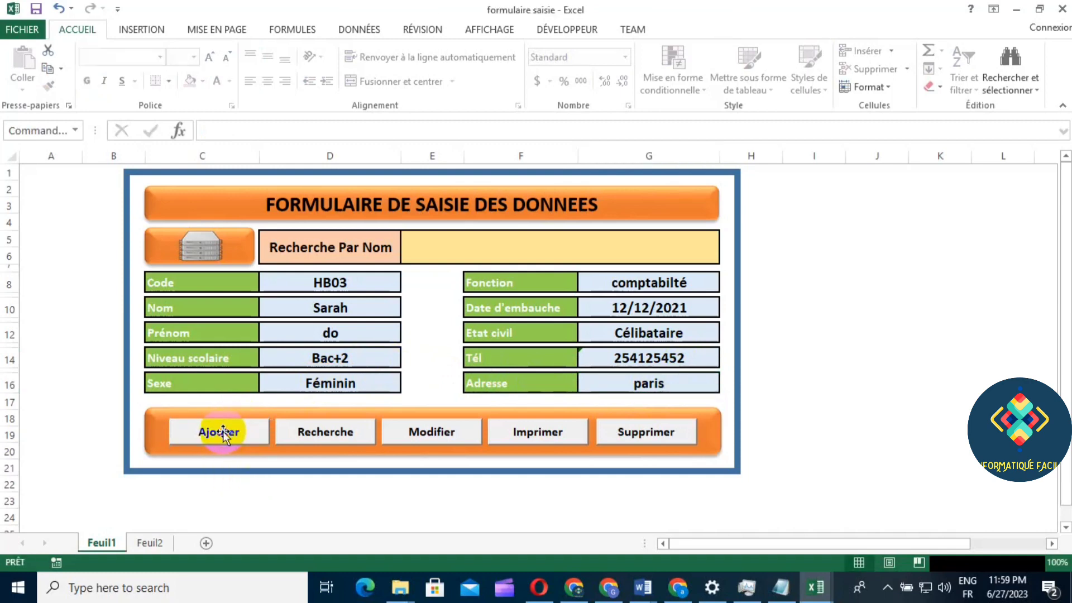
click(558, 28)
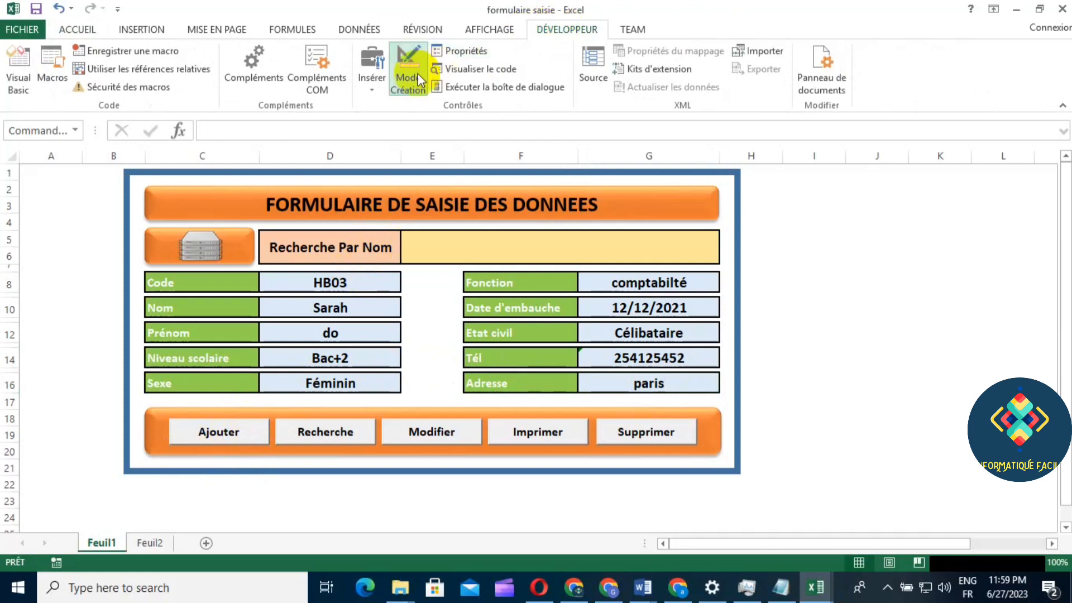
click(408, 84)
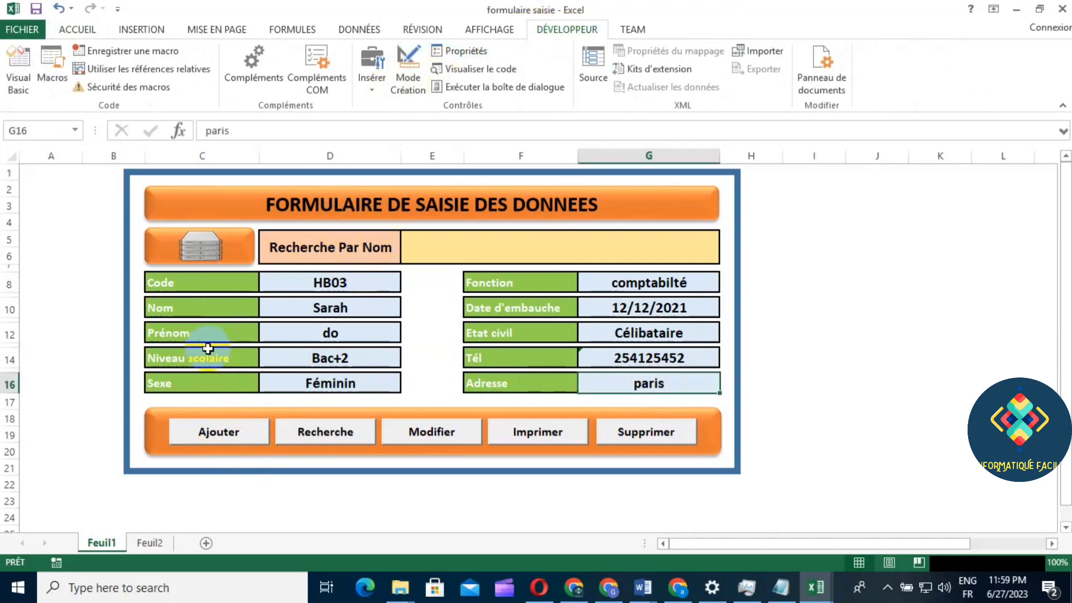
click(226, 432)
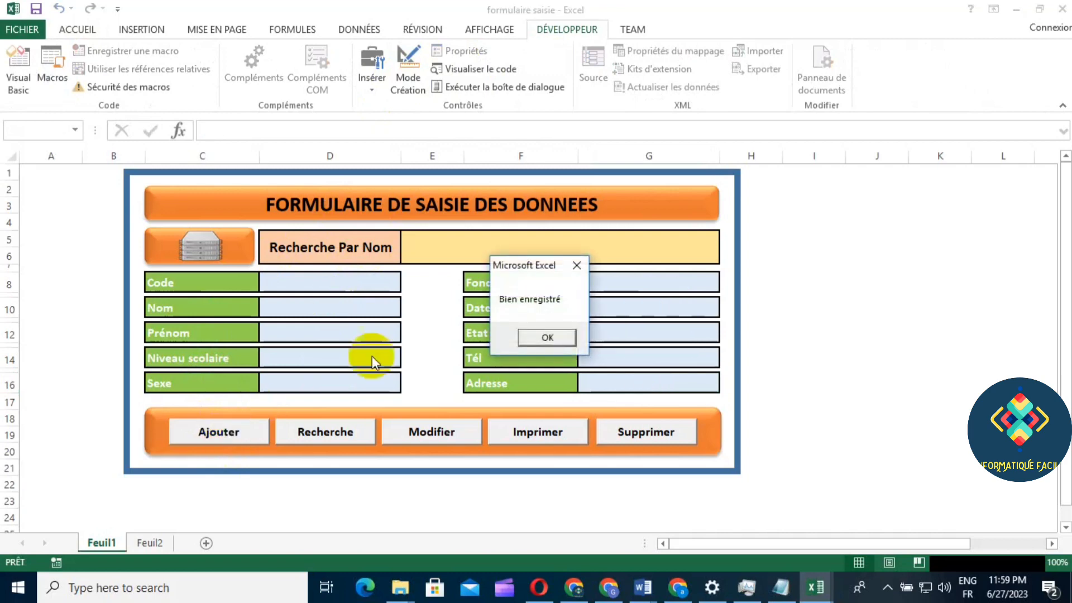
click(544, 335)
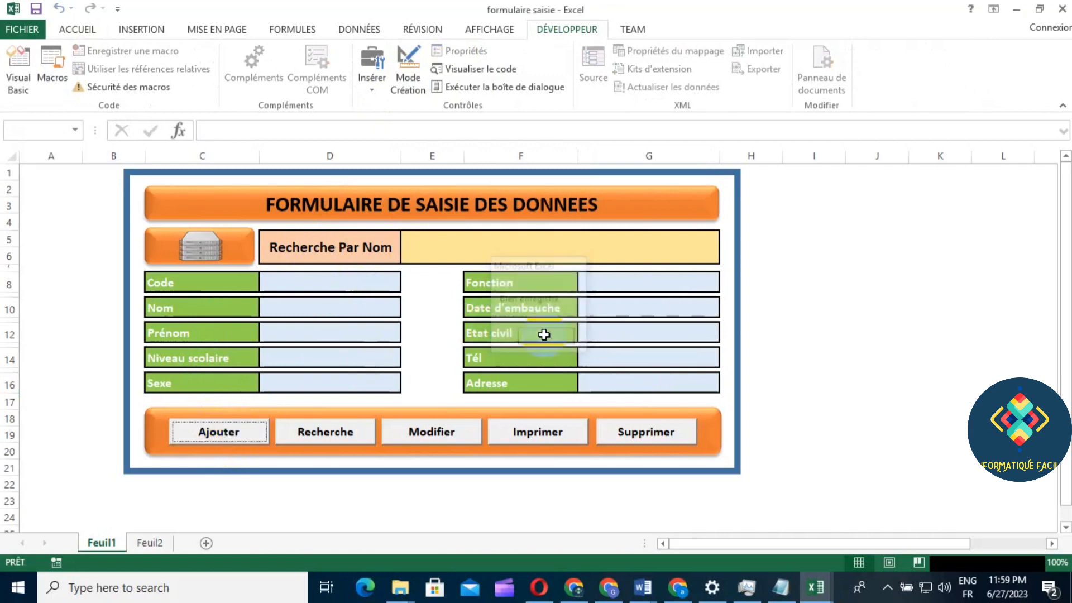
Test the database image link, then close the image's macro assignment without changes
click(212, 256)
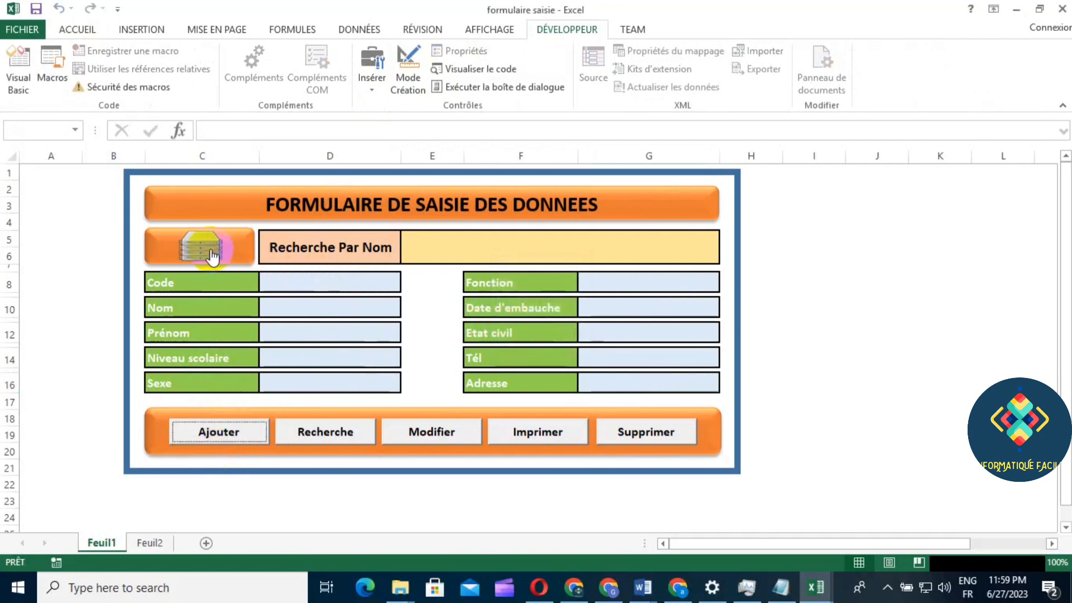
click(208, 252)
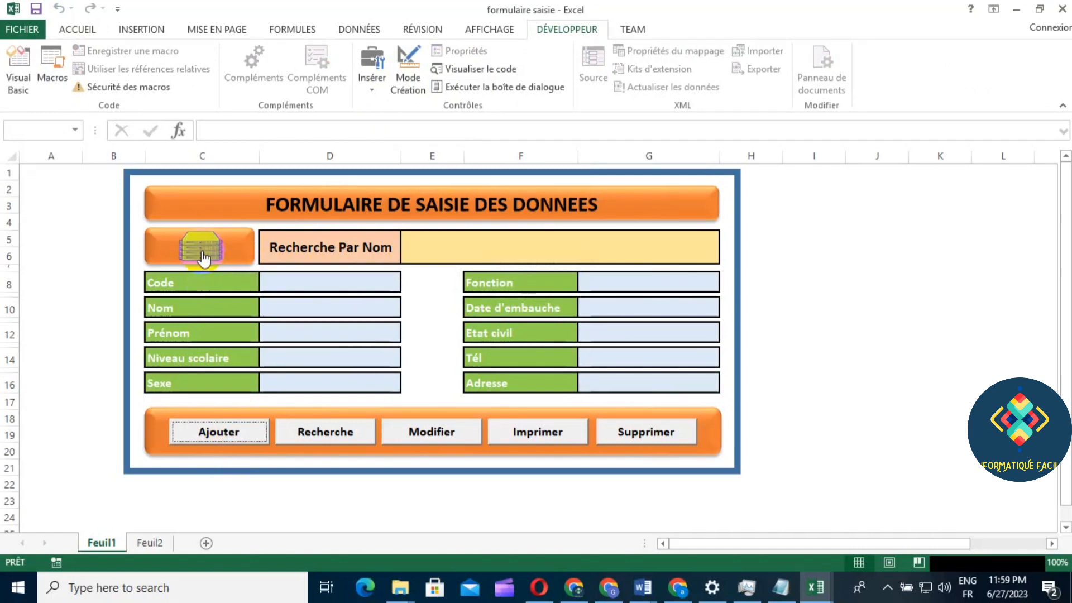
ctrl+click(198, 244)
right_click(198, 243)
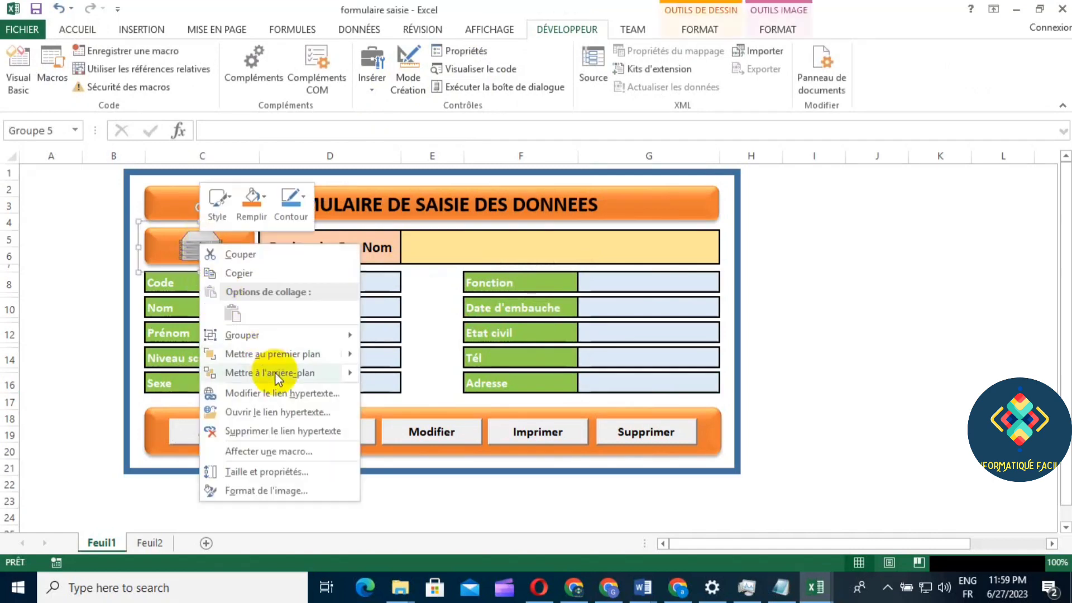
click(302, 452)
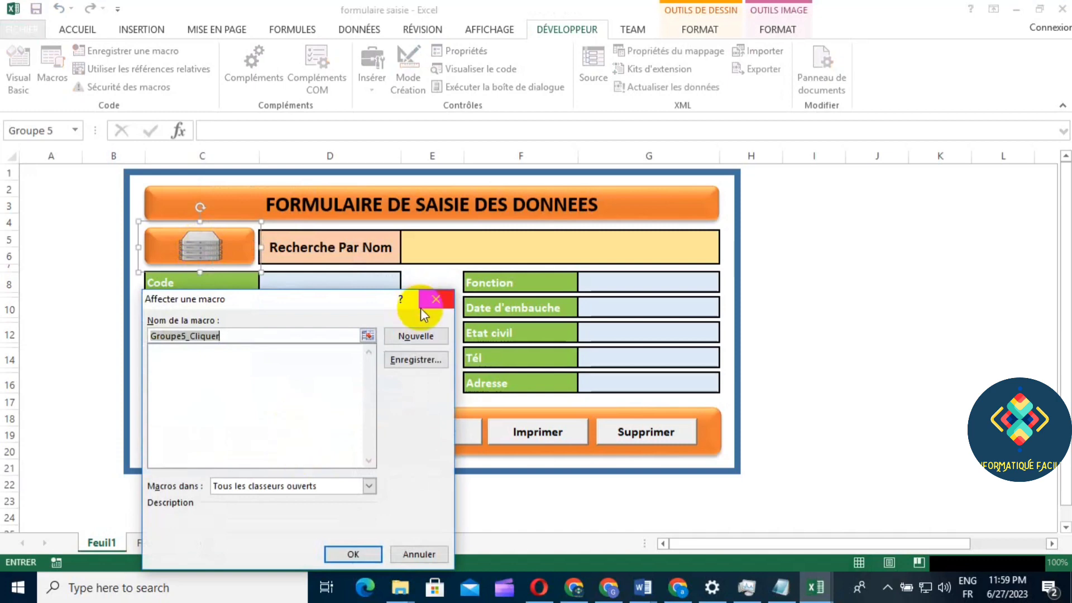
click(431, 302)
Edit the database image's hyperlink to point to Feuil2
right_click(201, 245)
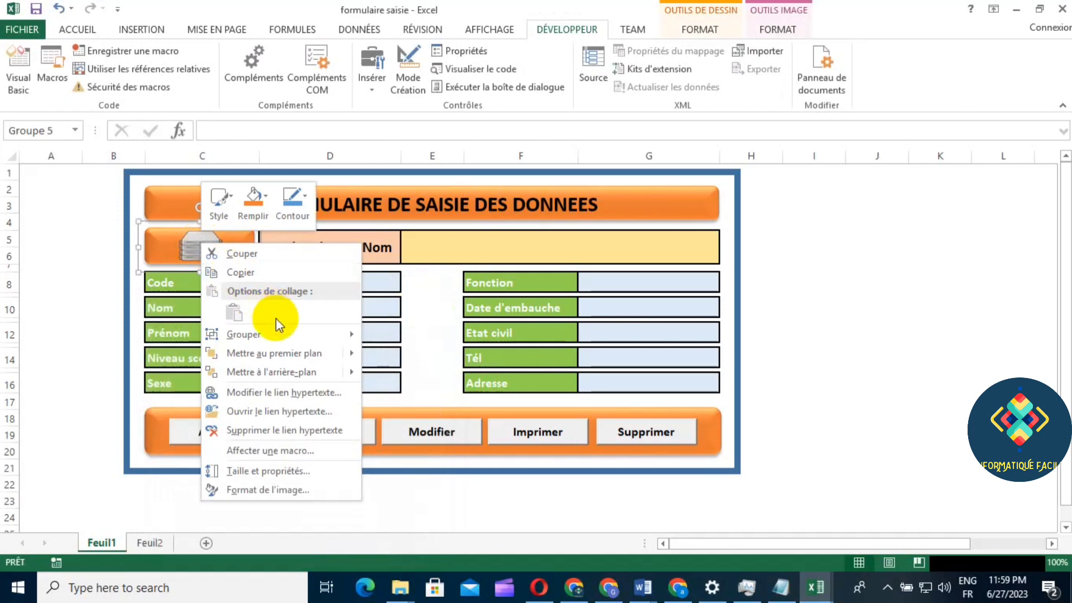
click(312, 393)
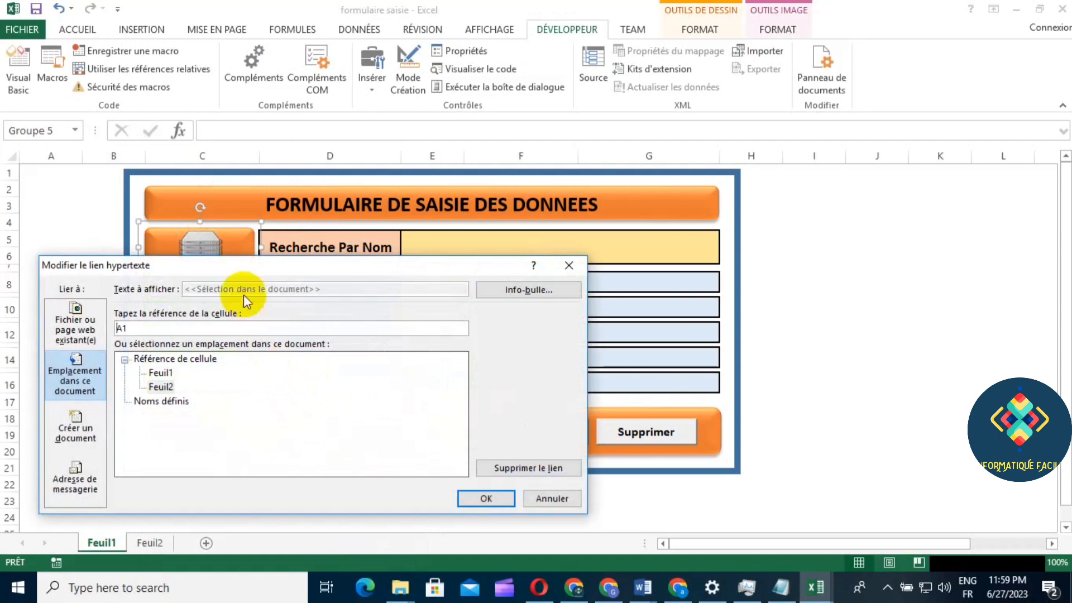
mouse_move(224, 266)
mouse_down()
mouse_move(262, 278)
mouse_move(301, 253)
mouse_up()
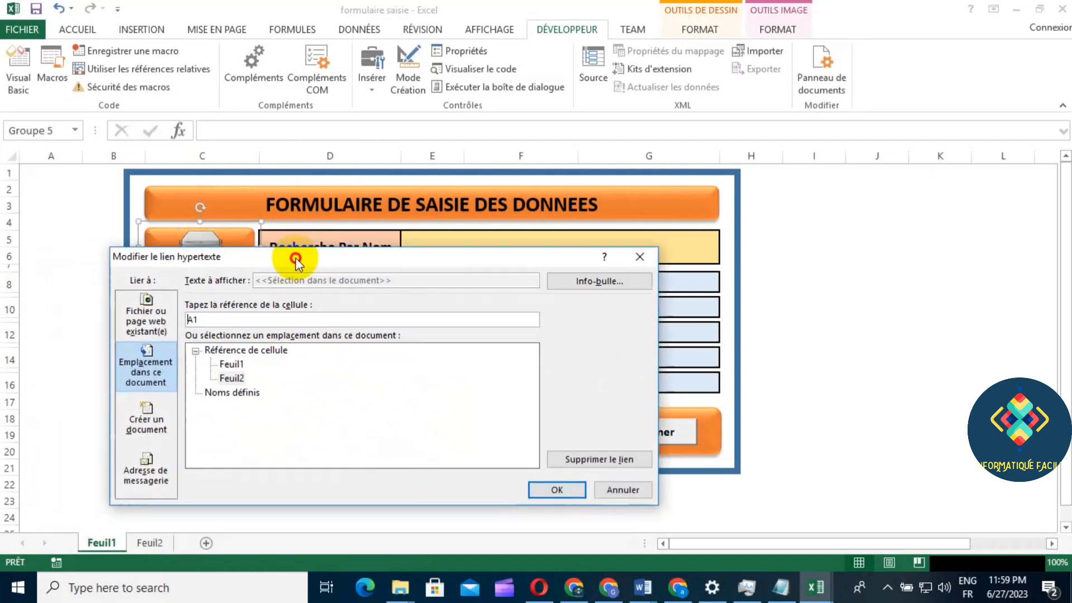
click(245, 371)
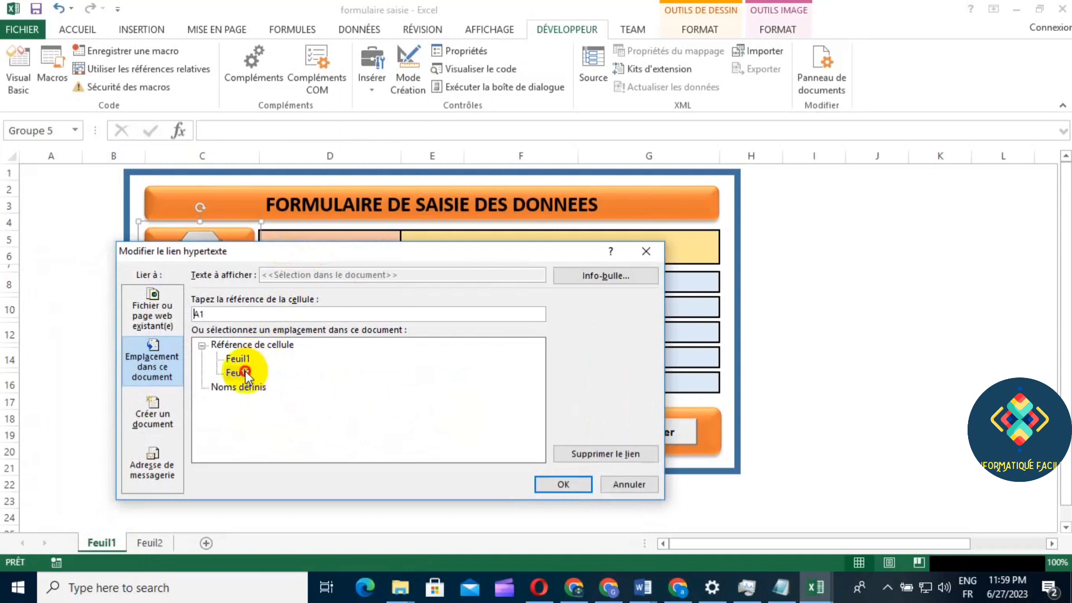
click(565, 485)
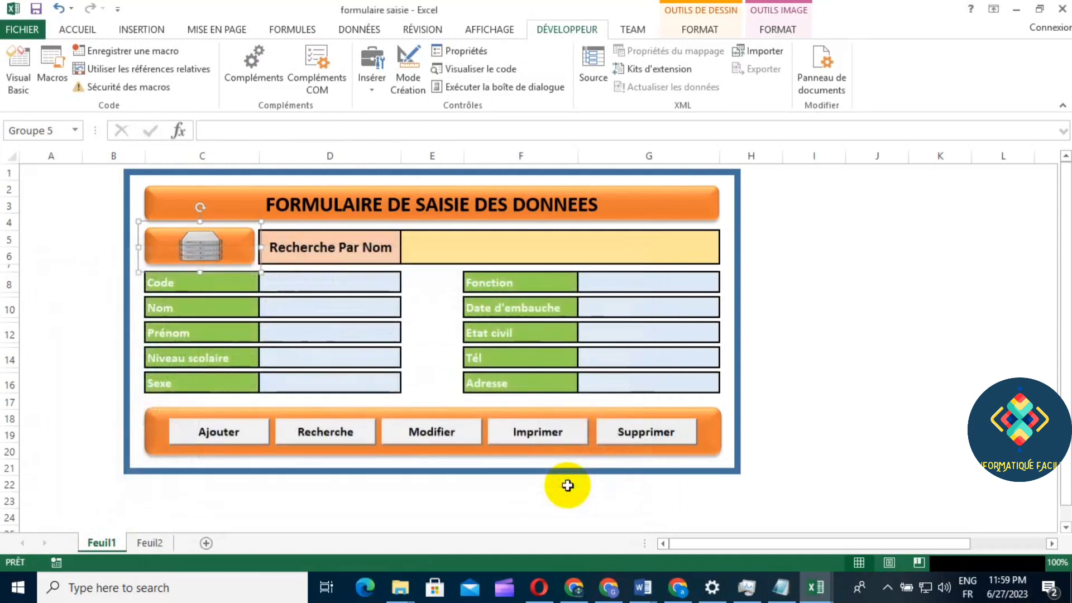
click(468, 495)
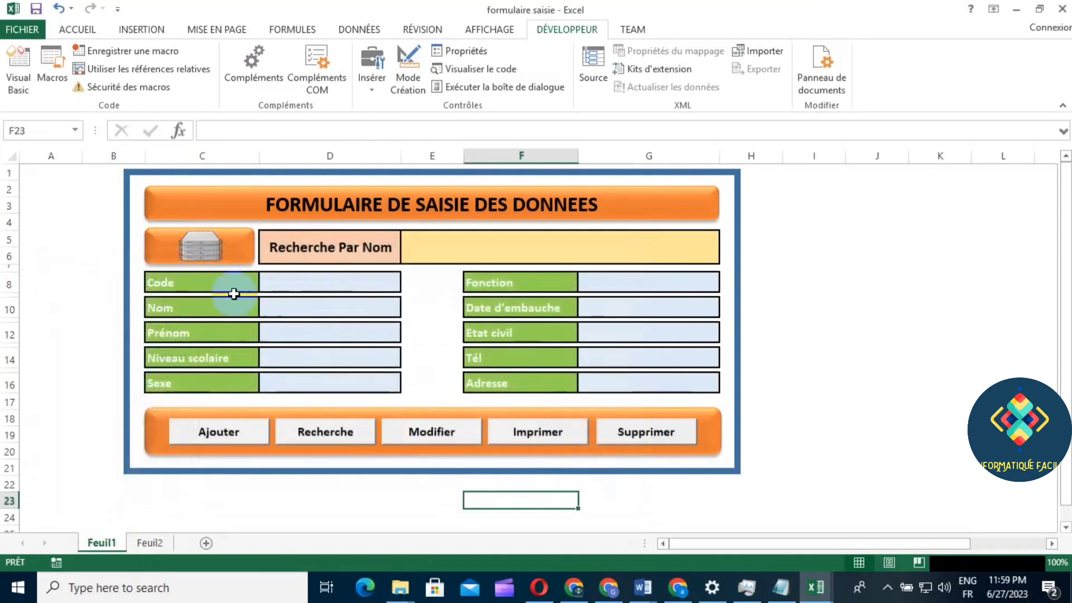
click(201, 245)
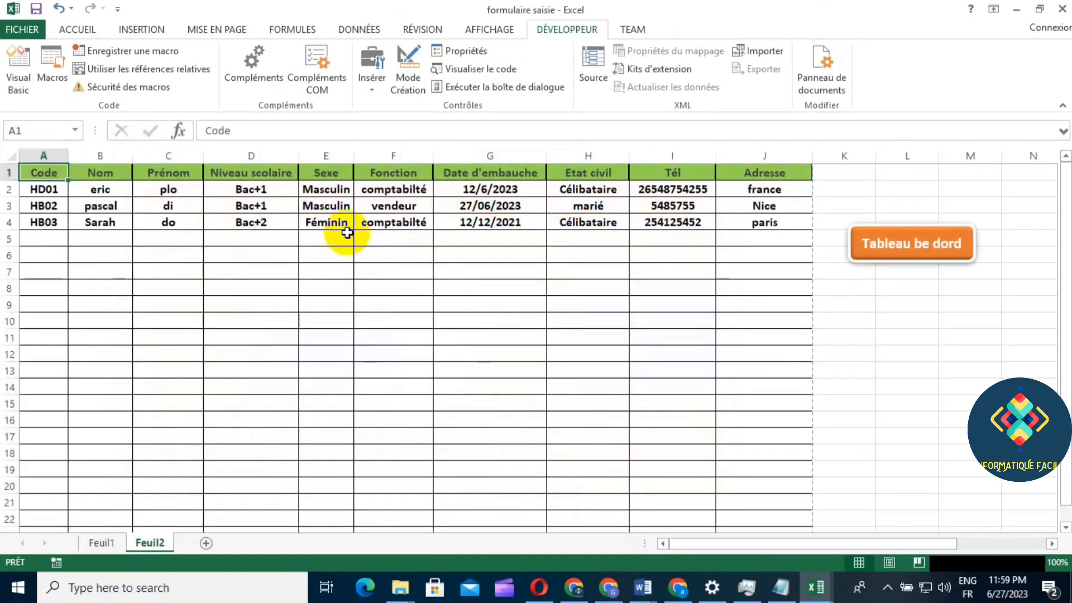
click(101, 542)
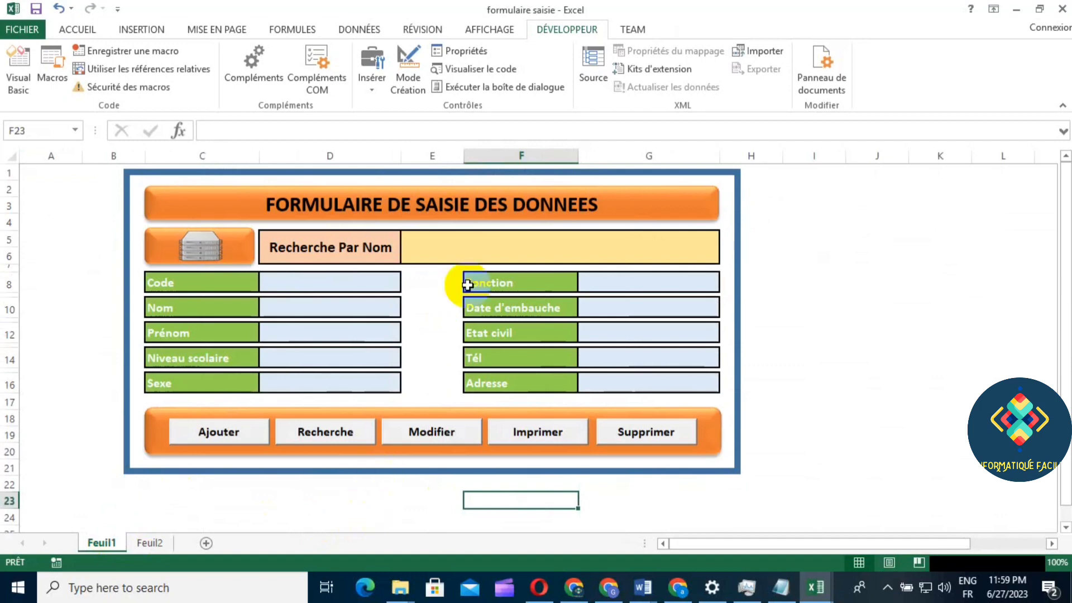
Search for the HB03 record by entering the employee's name in Recherche Par Nom
click(539, 244)
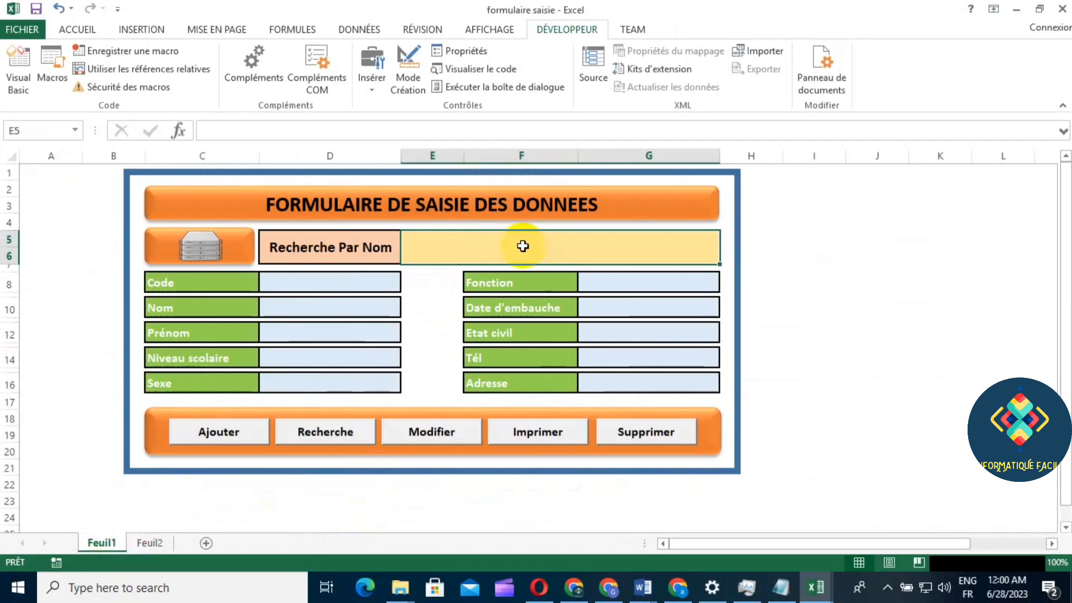
text(S)
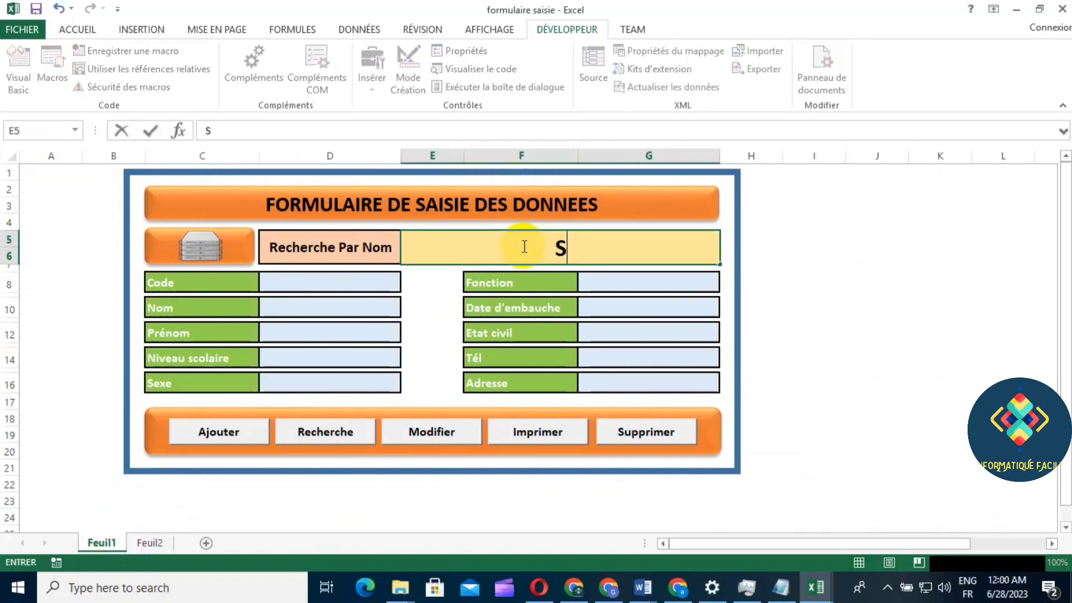
text(arah)
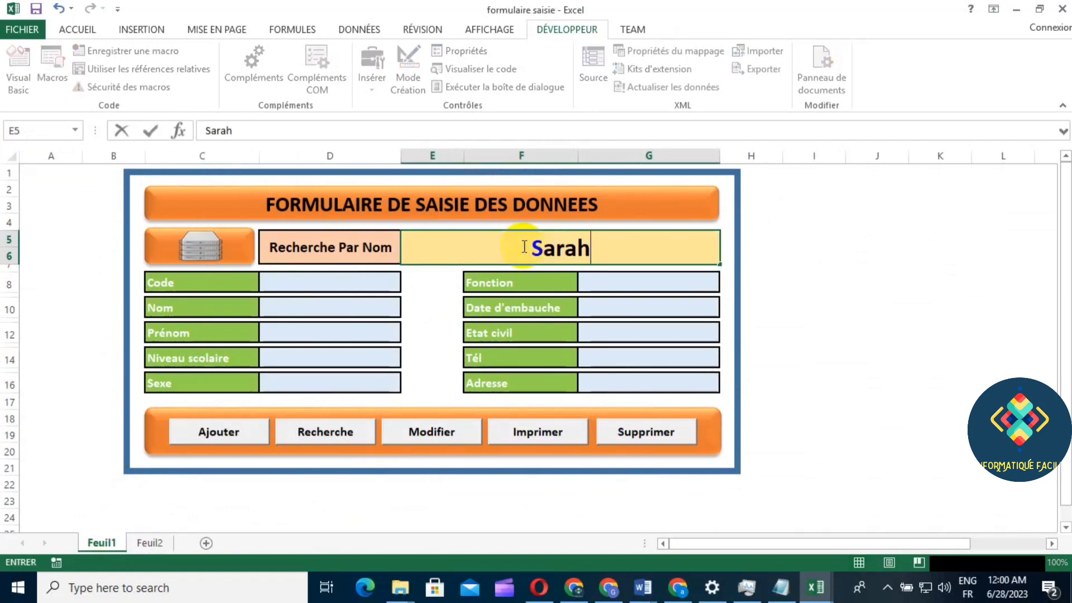
click(323, 431)
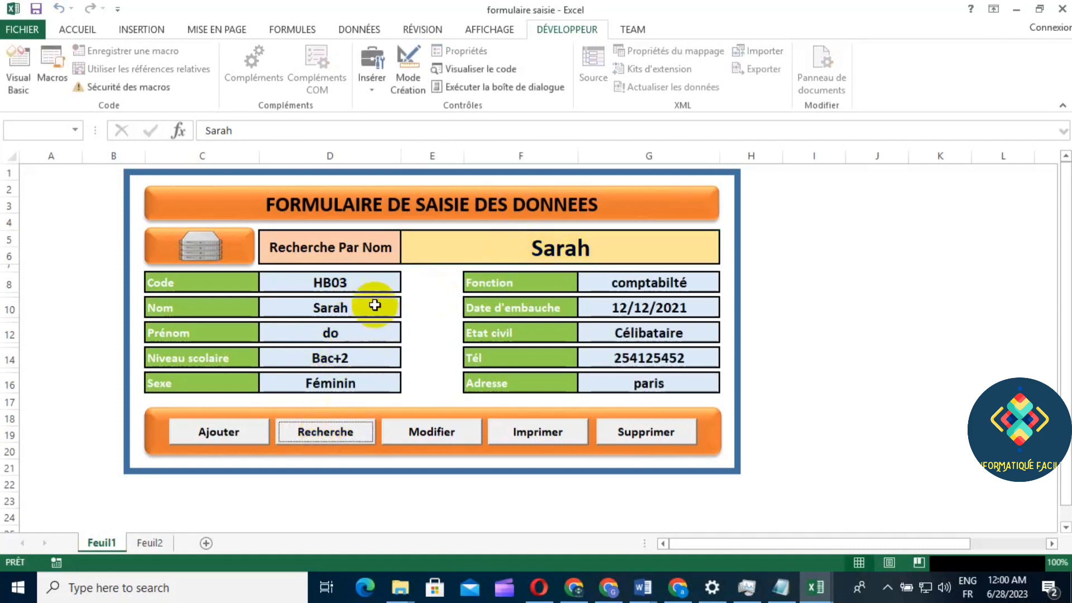
Change the first name from 'do' to 'ban' and save it with Modifier
click(361, 337)
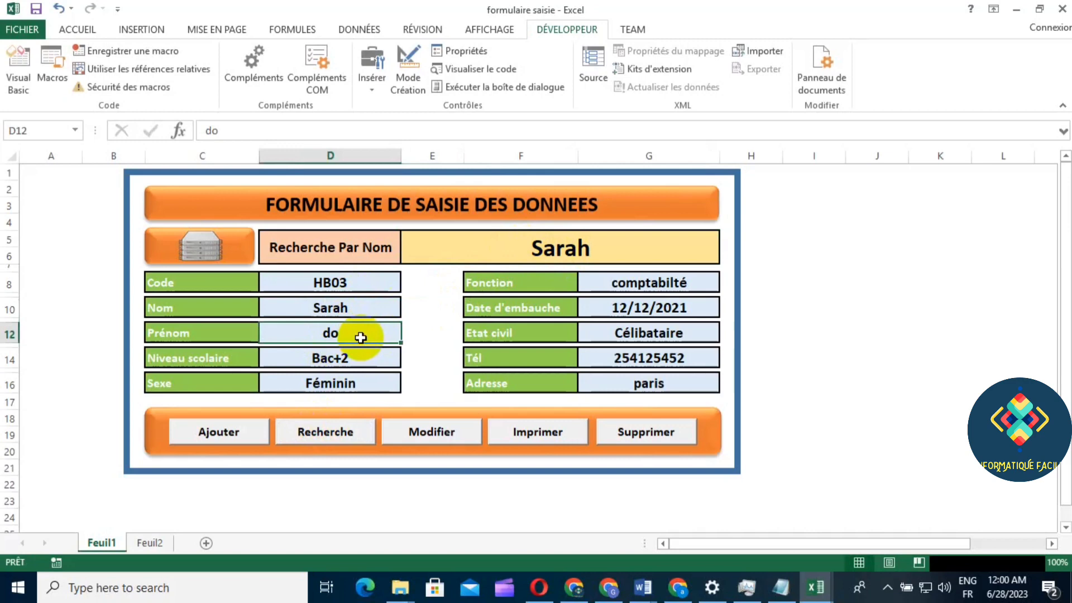
double_click(360, 337)
key(BackSpace)
key(BackSpace)
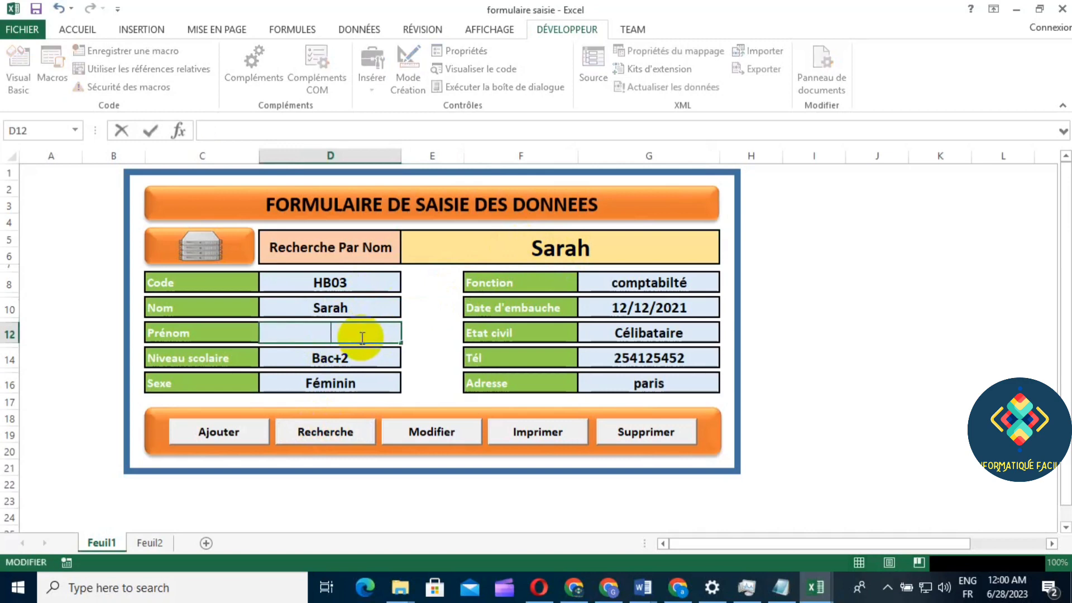
text(ban)
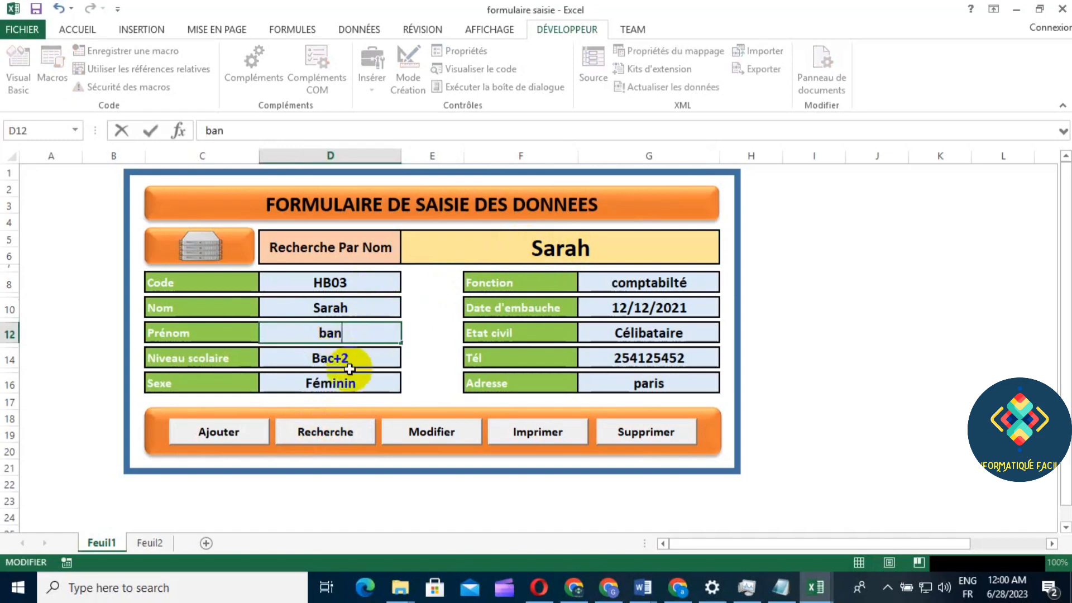
click(430, 438)
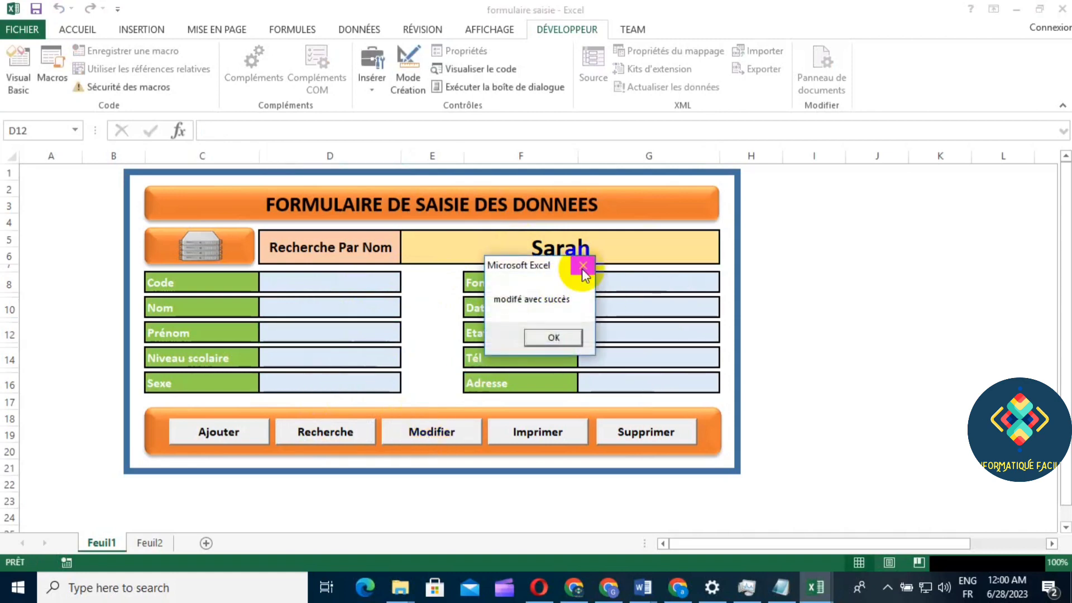
Dismiss the success message, verify HB03 shows 'ban' on Feuil2, and return to Feuil1
click(554, 337)
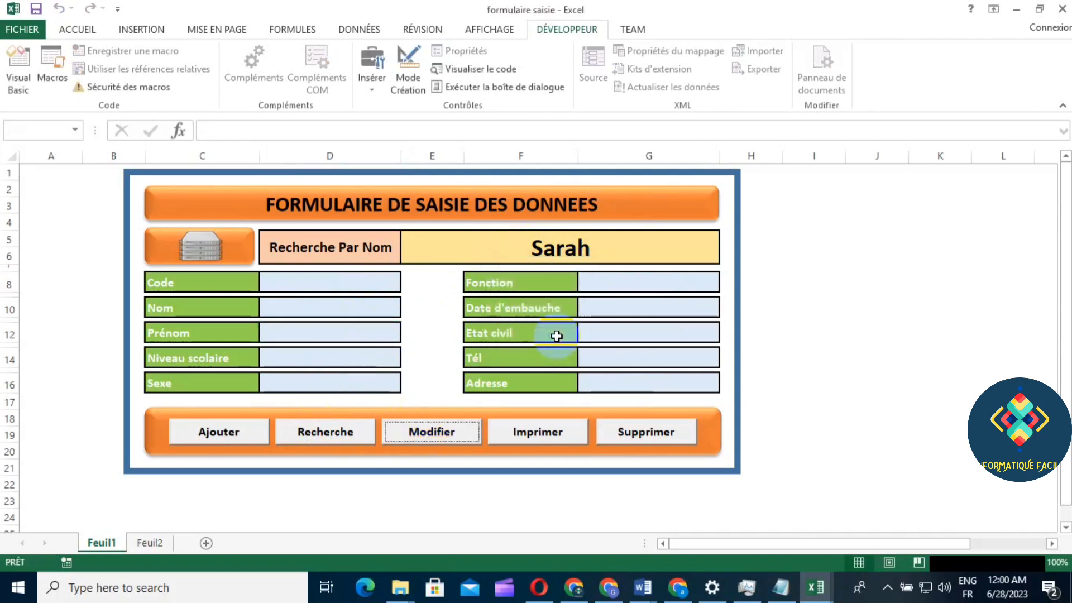
click(151, 542)
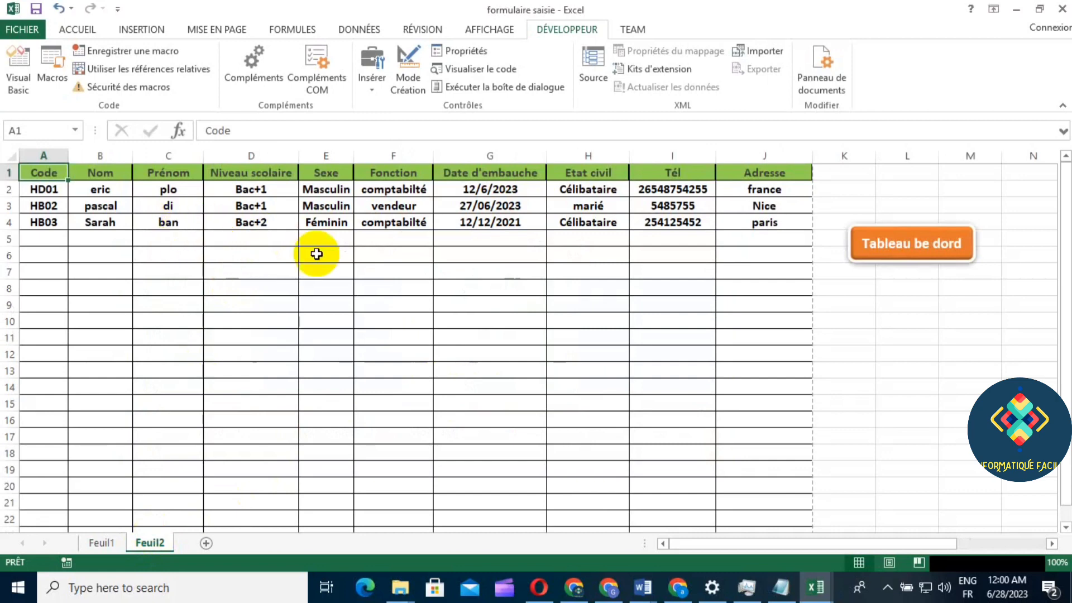
click(885, 241)
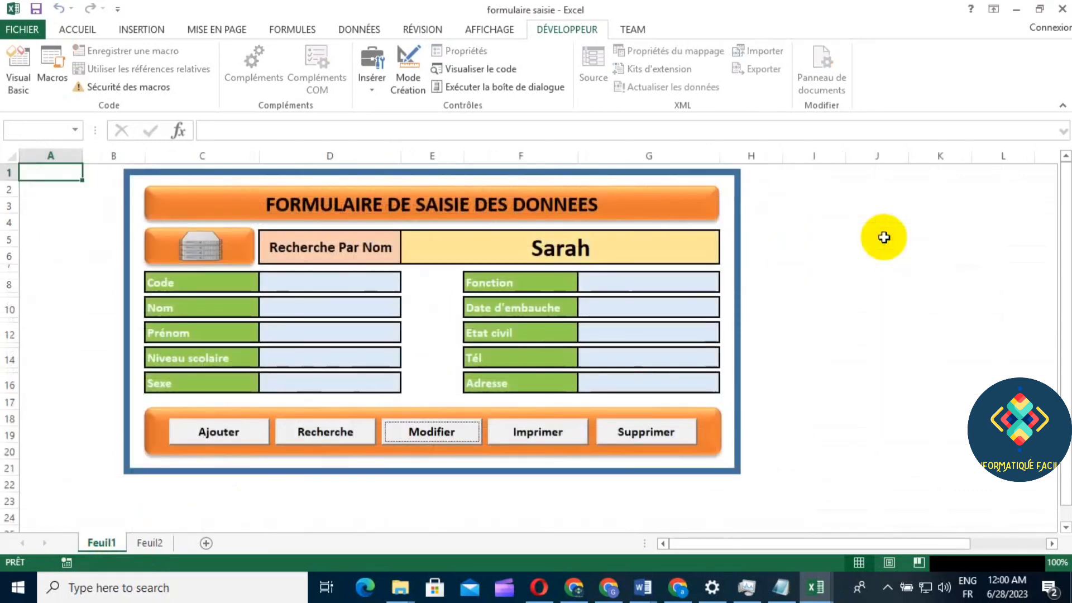
click(833, 327)
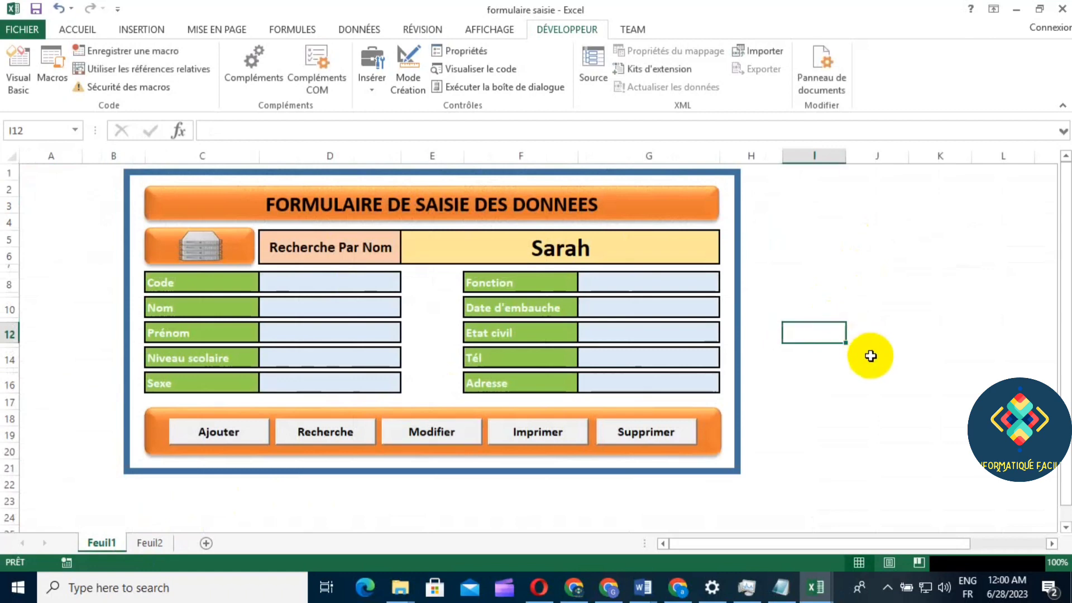